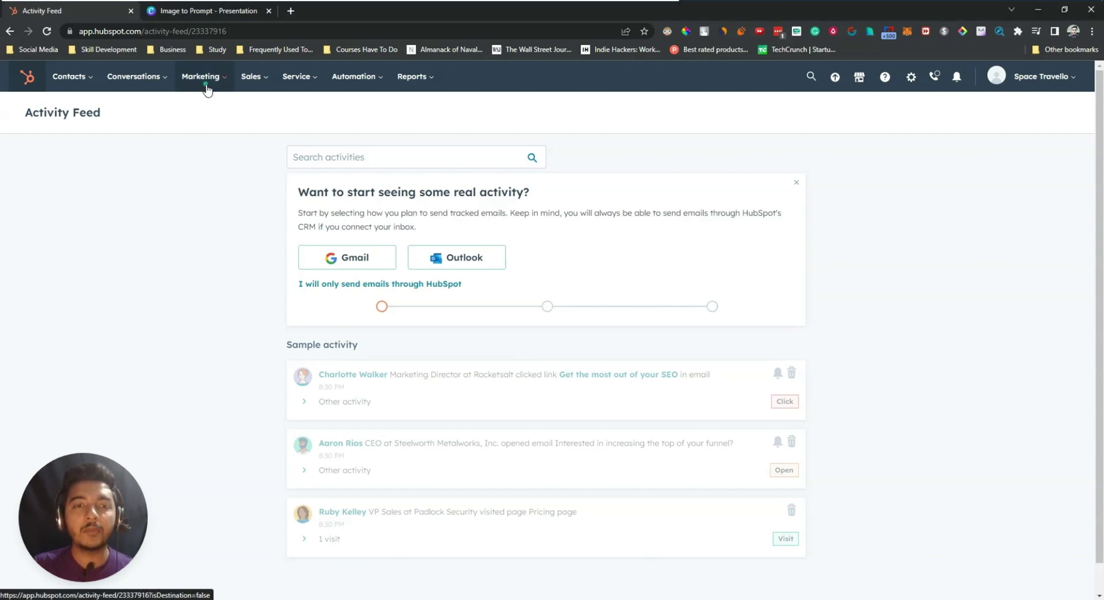
# Step: Create a new landing page named Passivern Video from the marketing landing pages list
pyautogui.moveTo(207, 86)
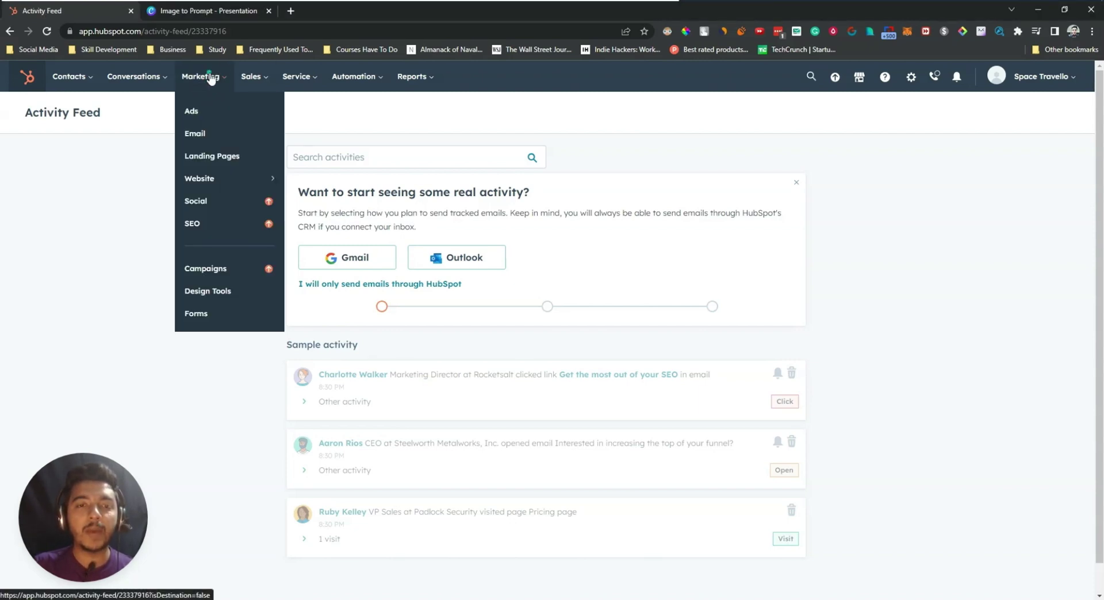
pyautogui.click(207, 157)
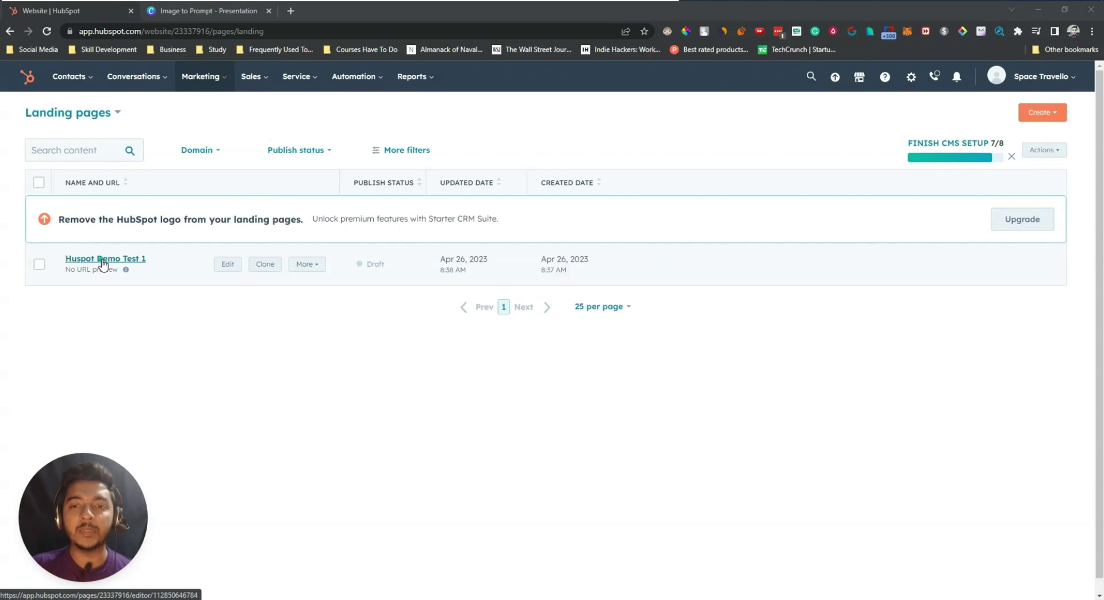
pyautogui.click(1049, 115)
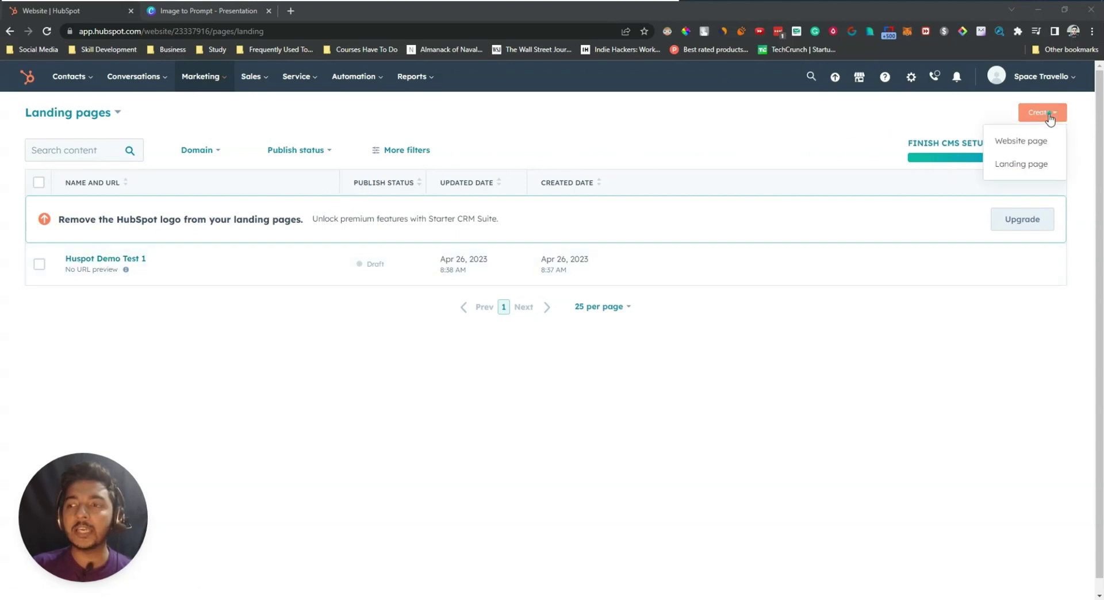
pyautogui.click(1010, 166)
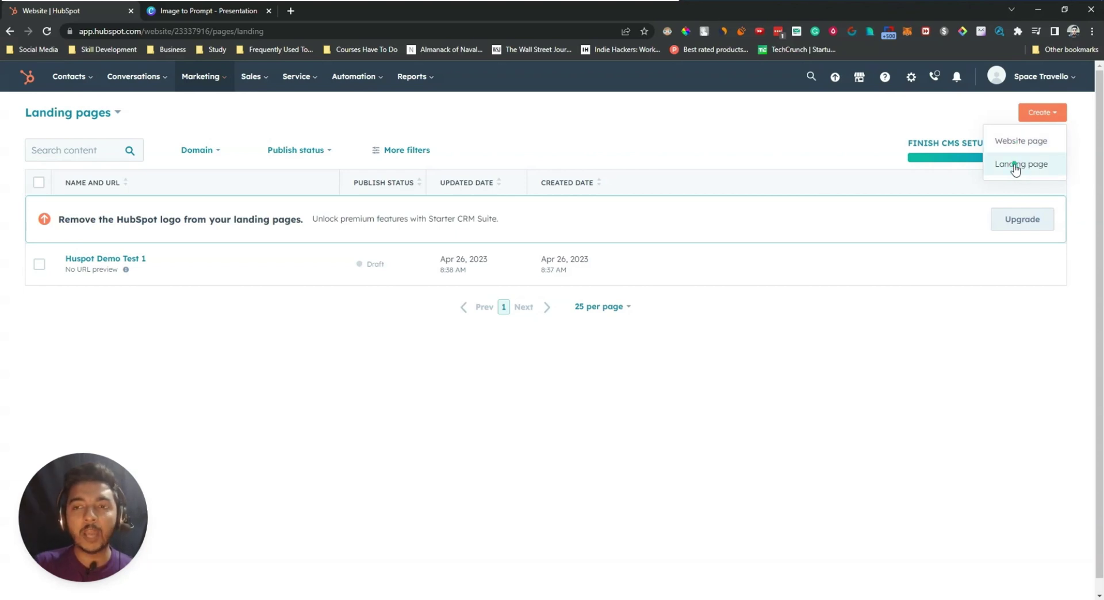
pyautogui.click(1006, 165)
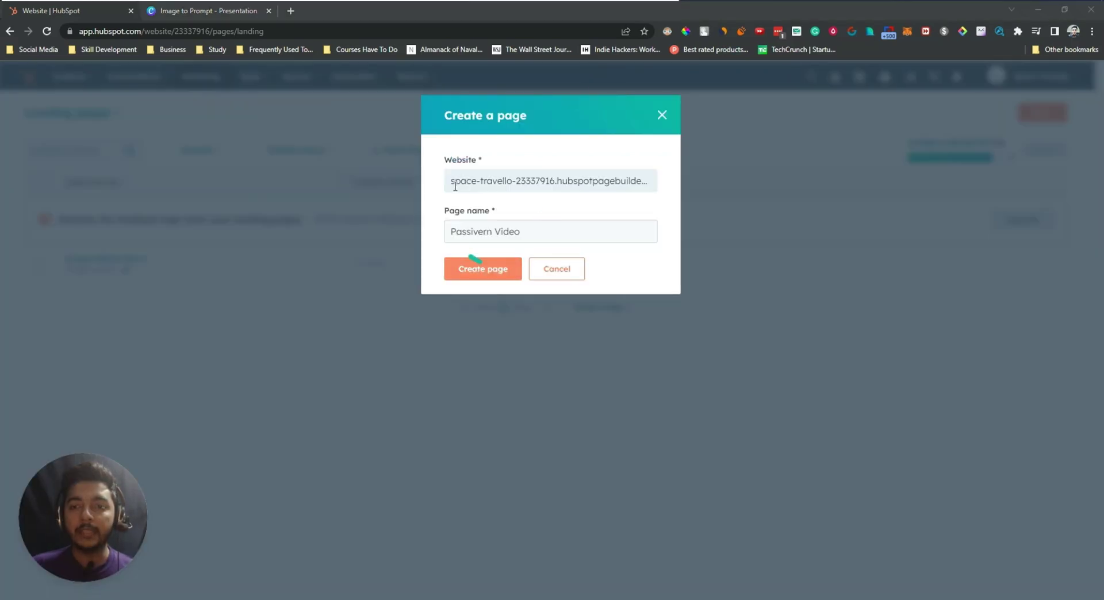
pyautogui.moveTo(450, 233); pyautogui.dragTo(515, 233)
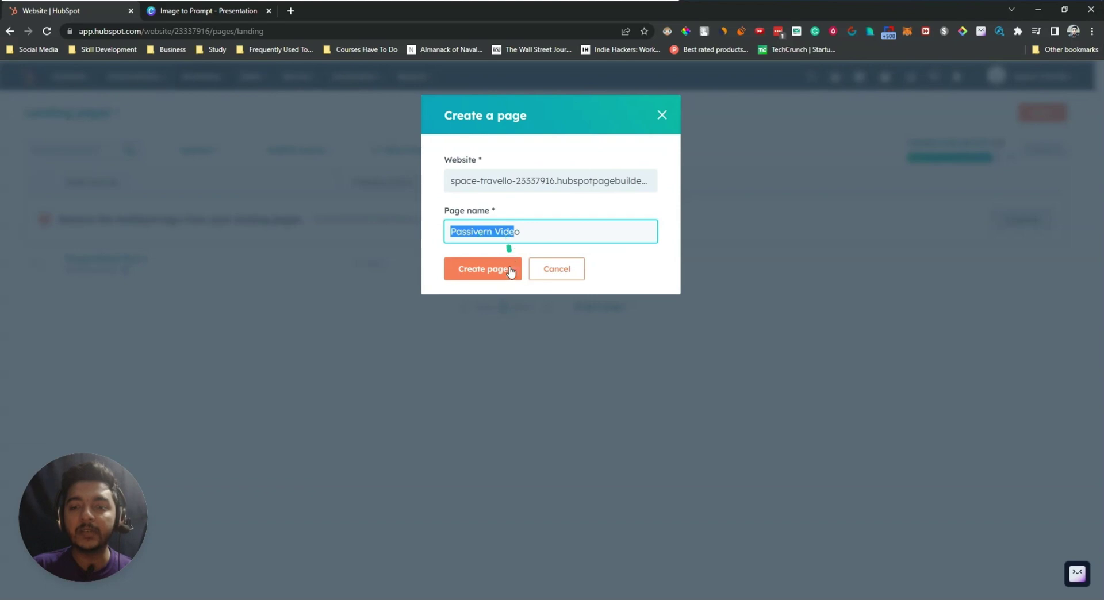
pyautogui.click(491, 275)
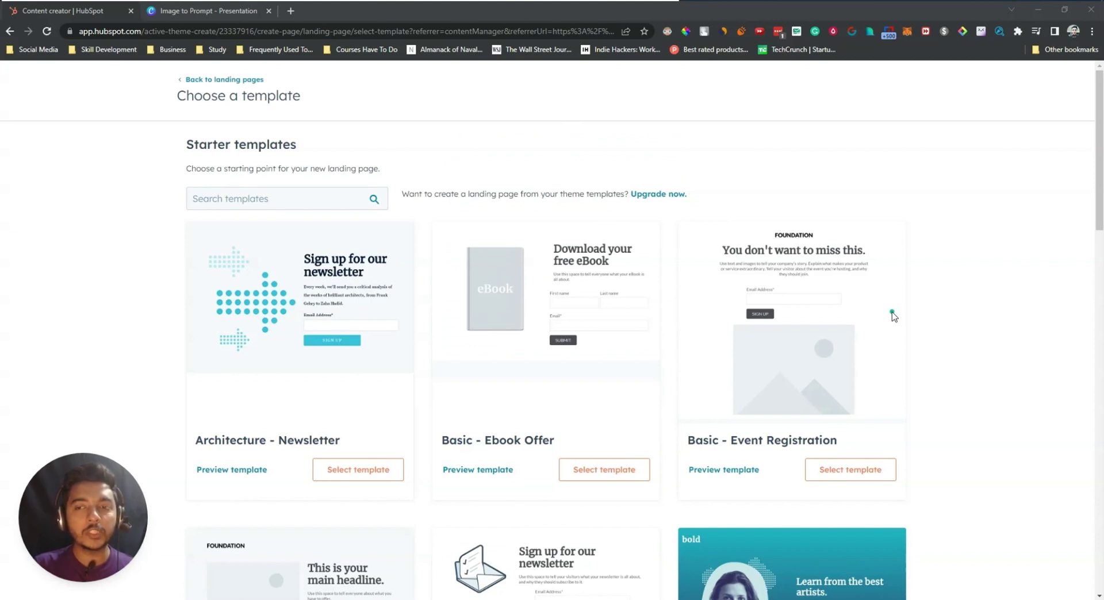
# Step: Browse the starter templates and preview the Bold - Feature template's full desktop layout
pyautogui.scroll(-5, 773, 368)
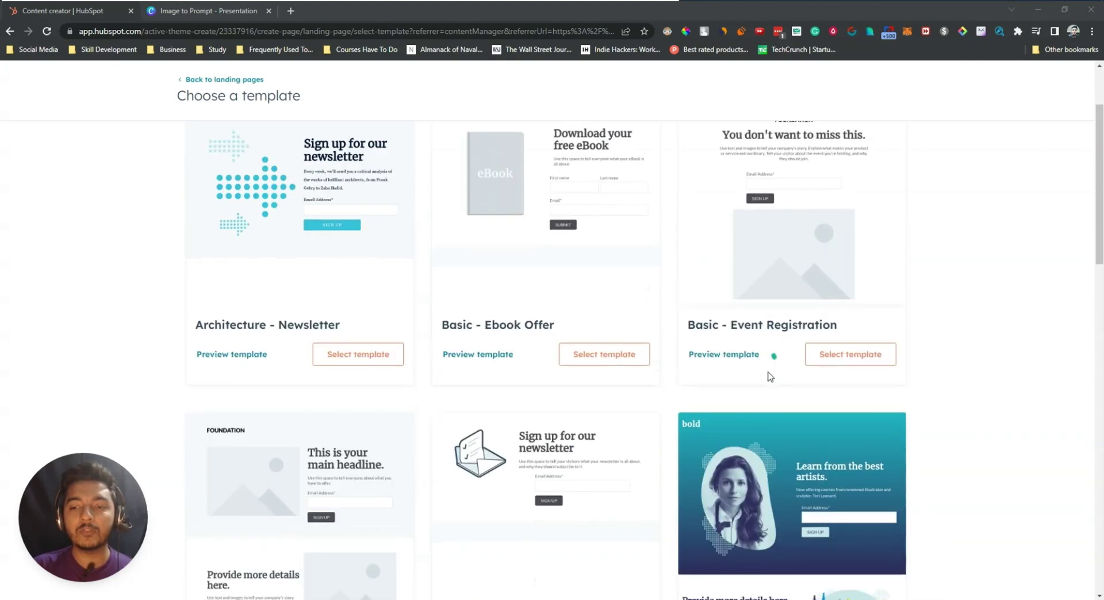
pyautogui.scroll(-10, 823, 353)
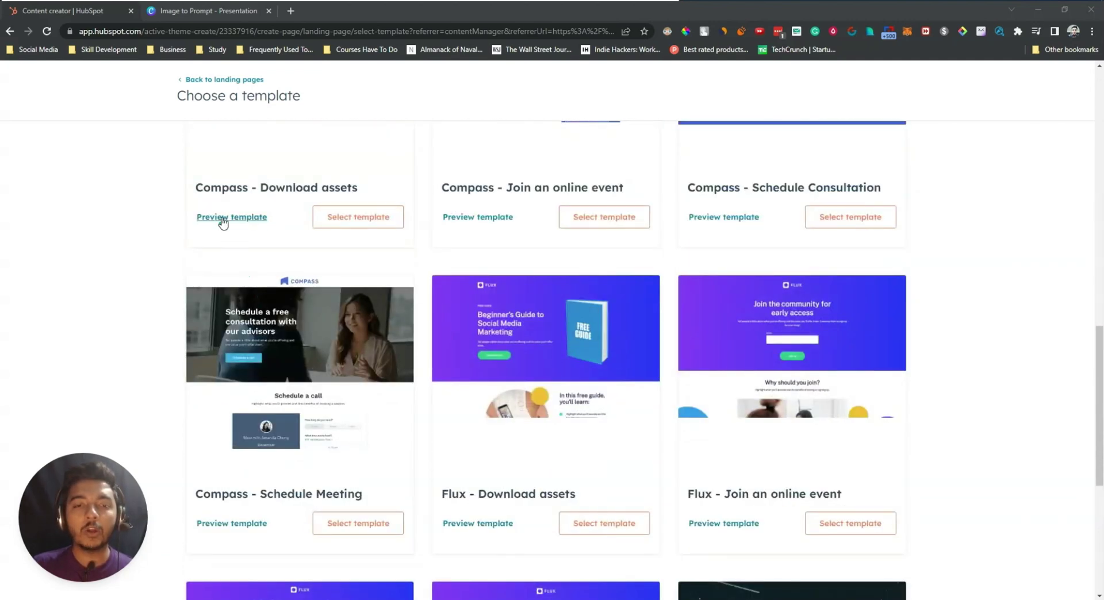
pyautogui.scroll(9, 223, 218)
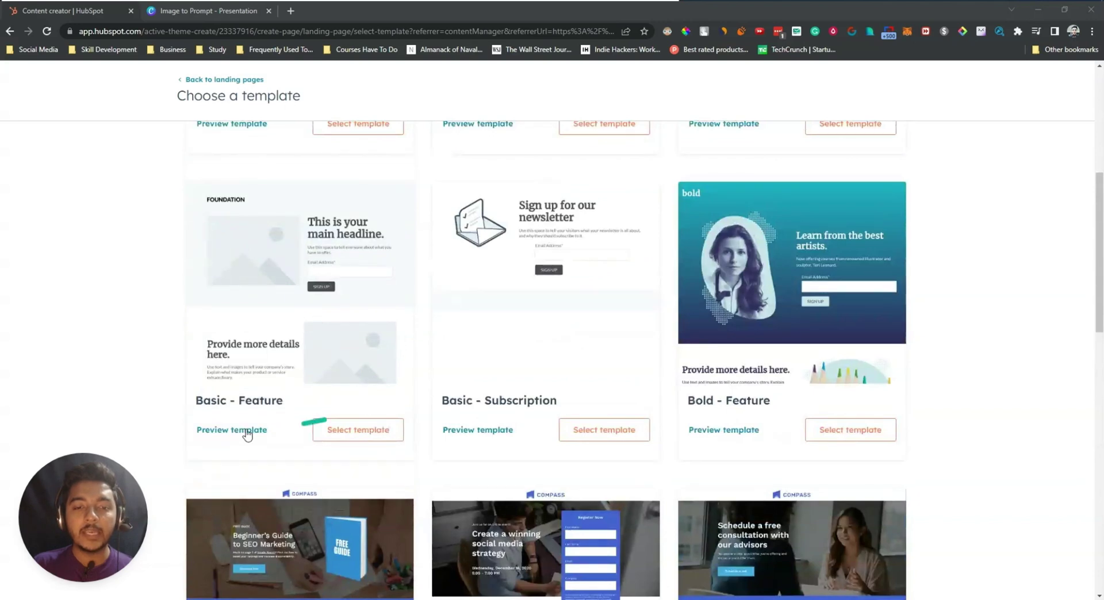
pyautogui.click(711, 430)
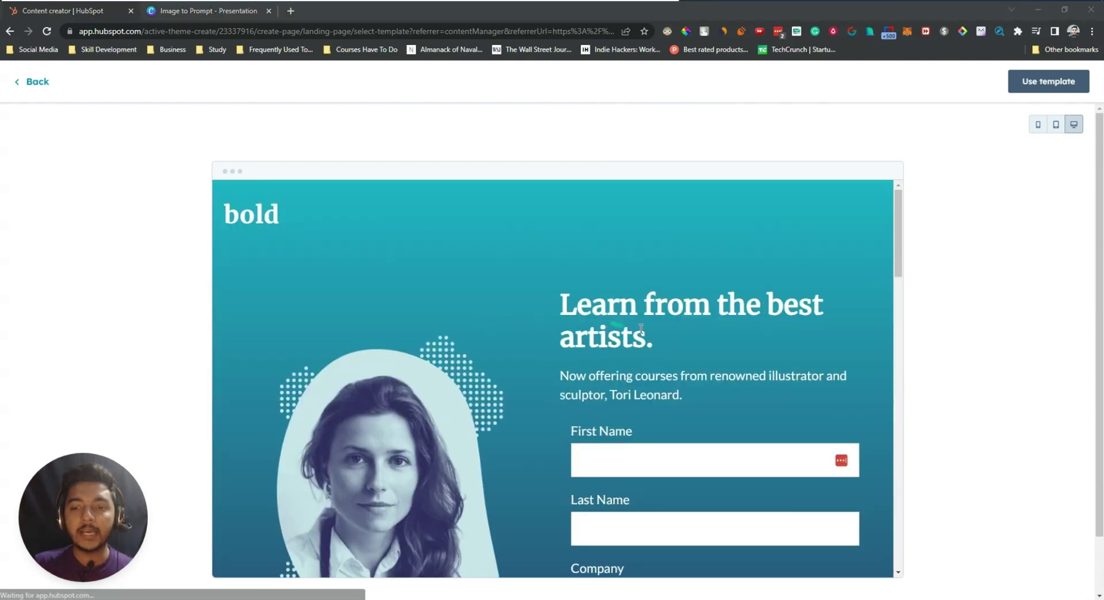
pyautogui.scroll(-15, 641, 328)
pyautogui.scroll(-4, 639, 328)
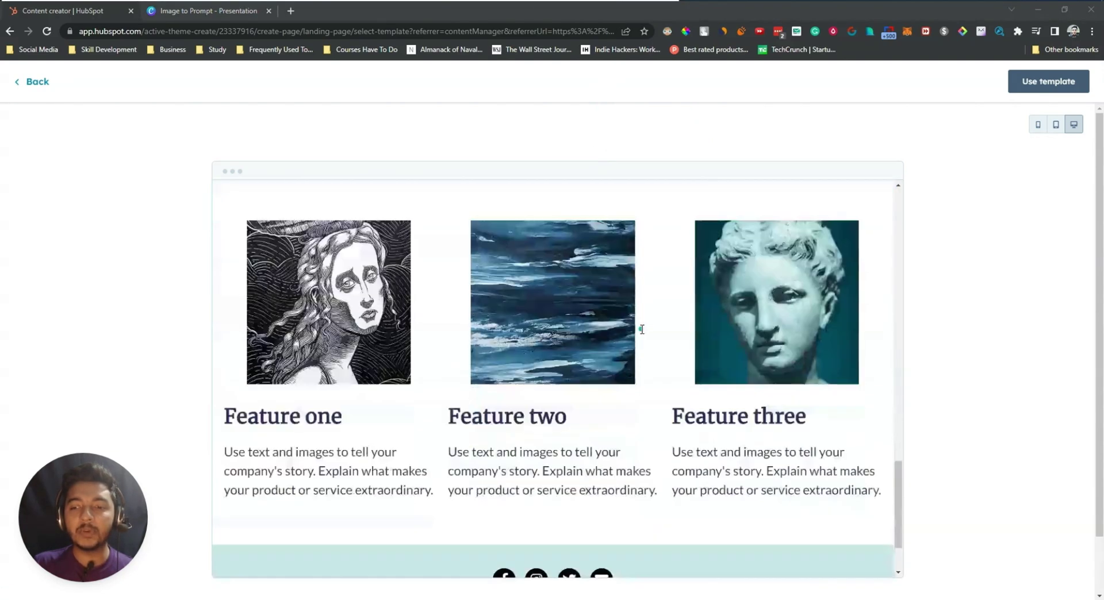
pyautogui.scroll(6, 638, 328)
pyautogui.scroll(10, 712, 384)
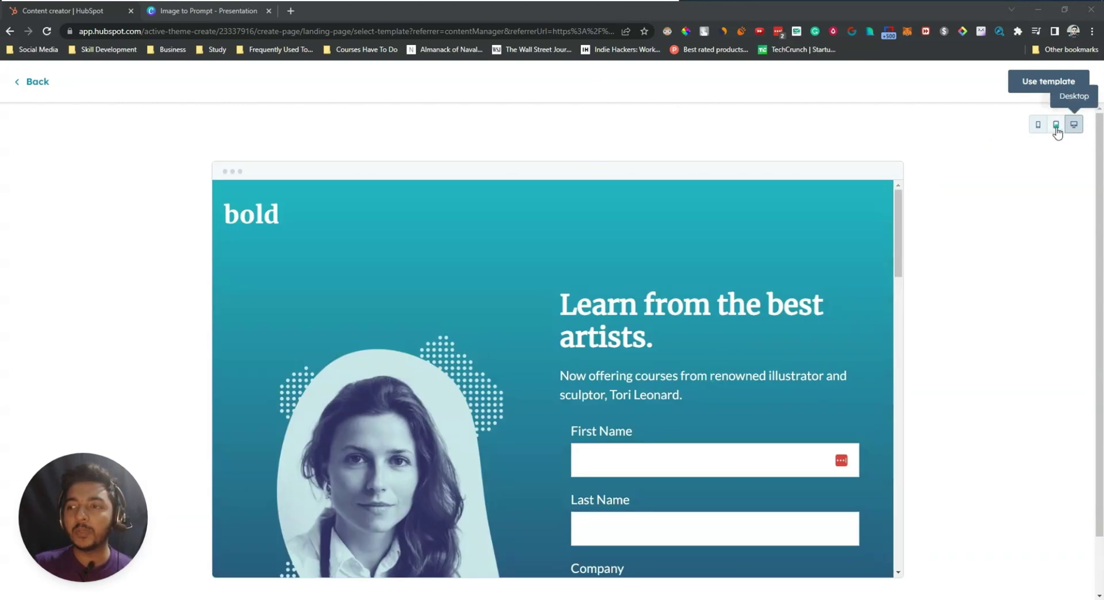
# Step: Check the Bold - Feature template in tablet and mobile layouts, and return to the template list
pyautogui.click(1055, 127)
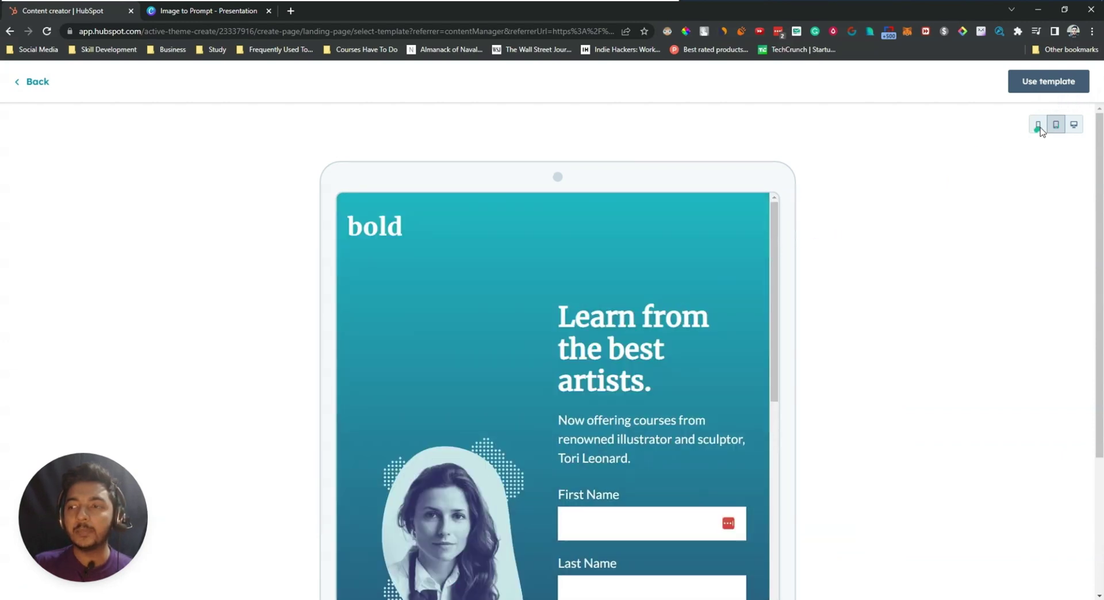
pyautogui.click(1038, 125)
pyautogui.scroll(-2, 572, 357)
pyautogui.scroll(-10, 571, 357)
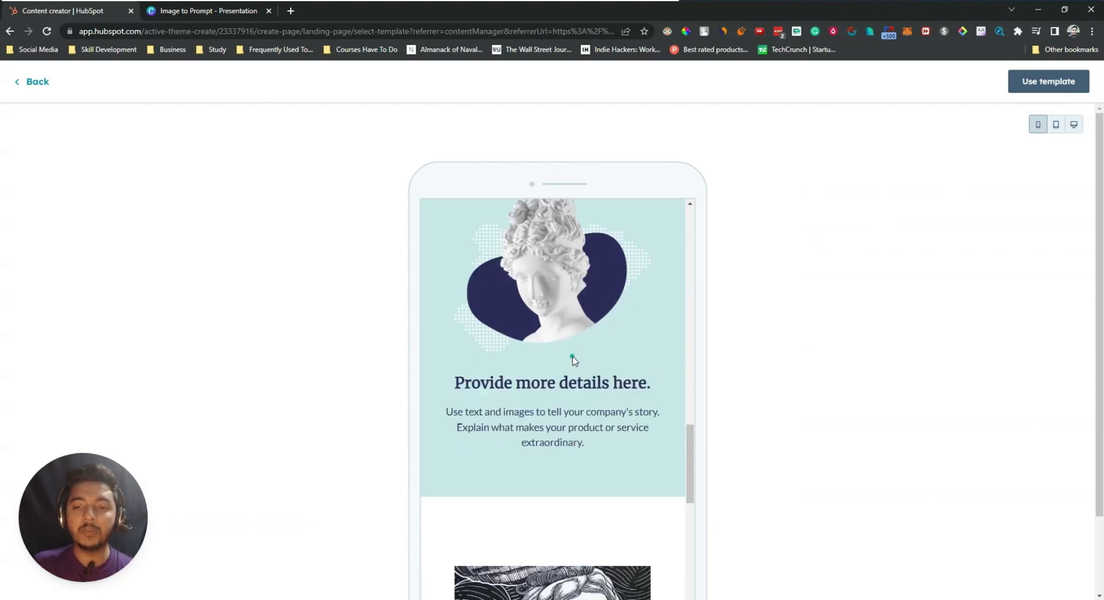
pyautogui.scroll(-8, 574, 360)
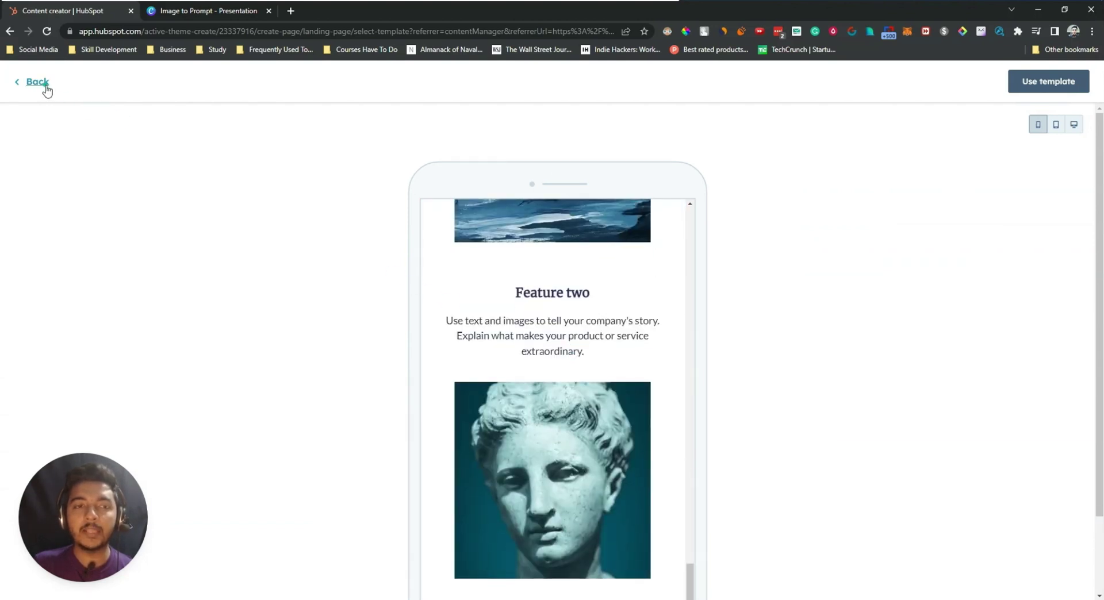
pyautogui.click(37, 82)
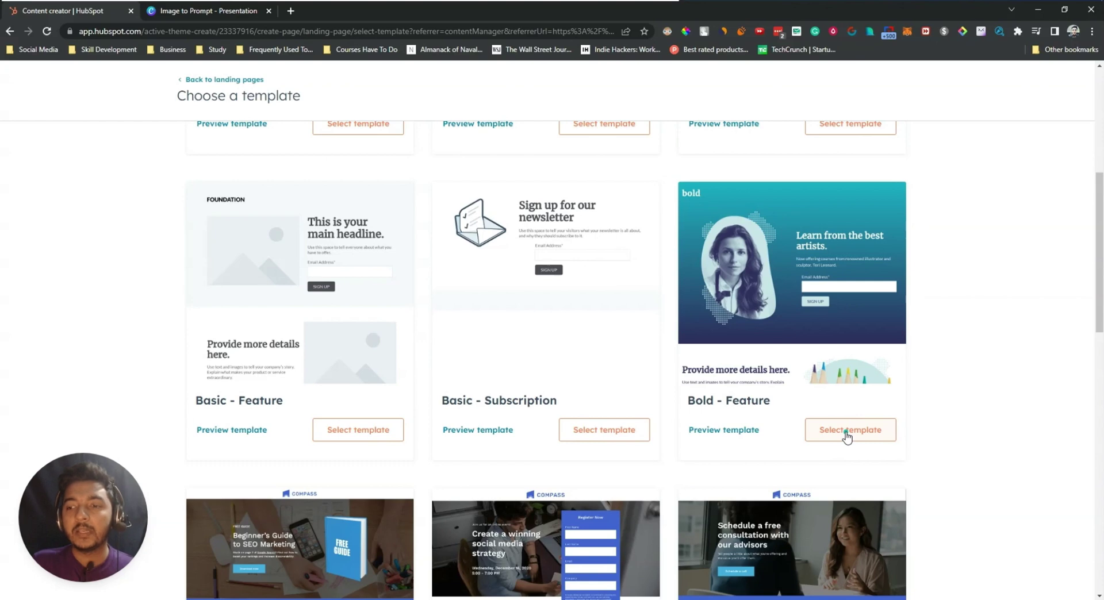
# Step: Choose the Basic - Ebook Offer starter template for the landing page
pyautogui.scroll(3, 508, 363)
pyautogui.scroll(-3, 506, 364)
pyautogui.scroll(6, 322, 364)
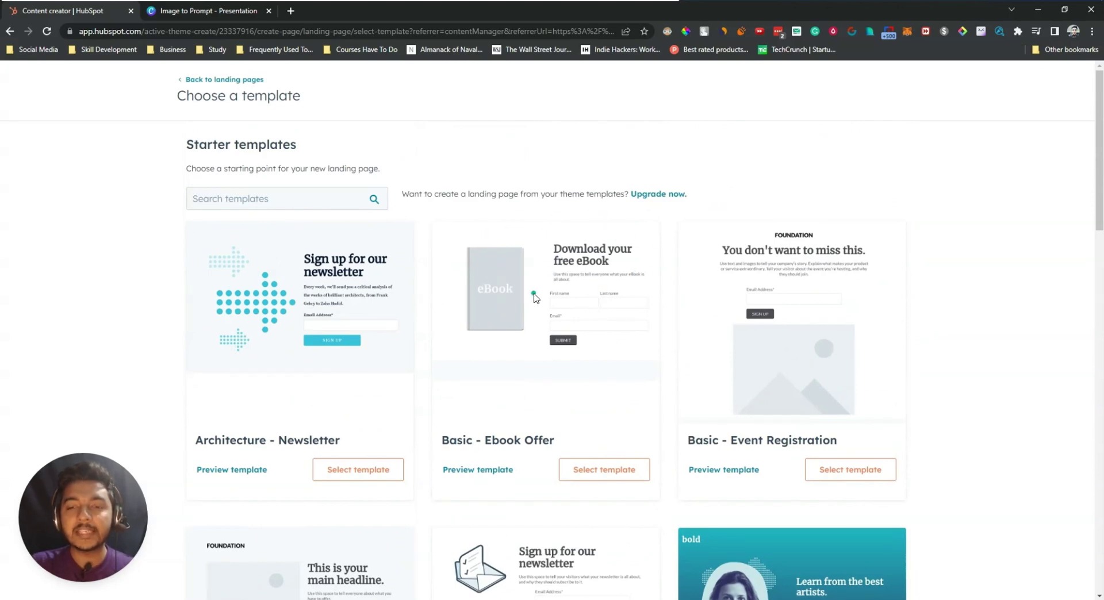
pyautogui.scroll(-15, 534, 295)
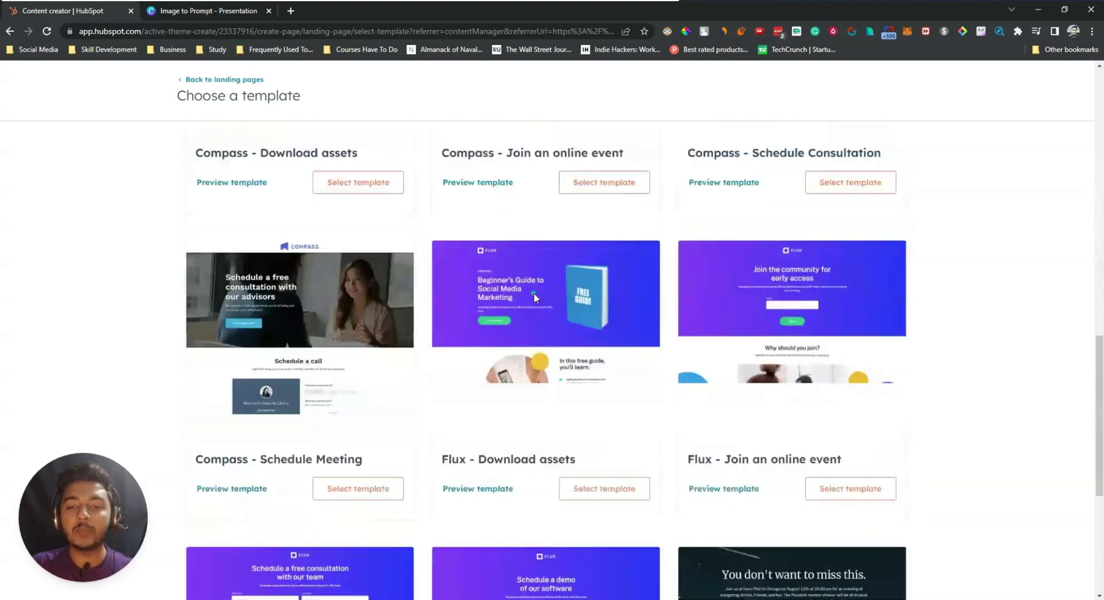
pyautogui.scroll(20, 534, 293)
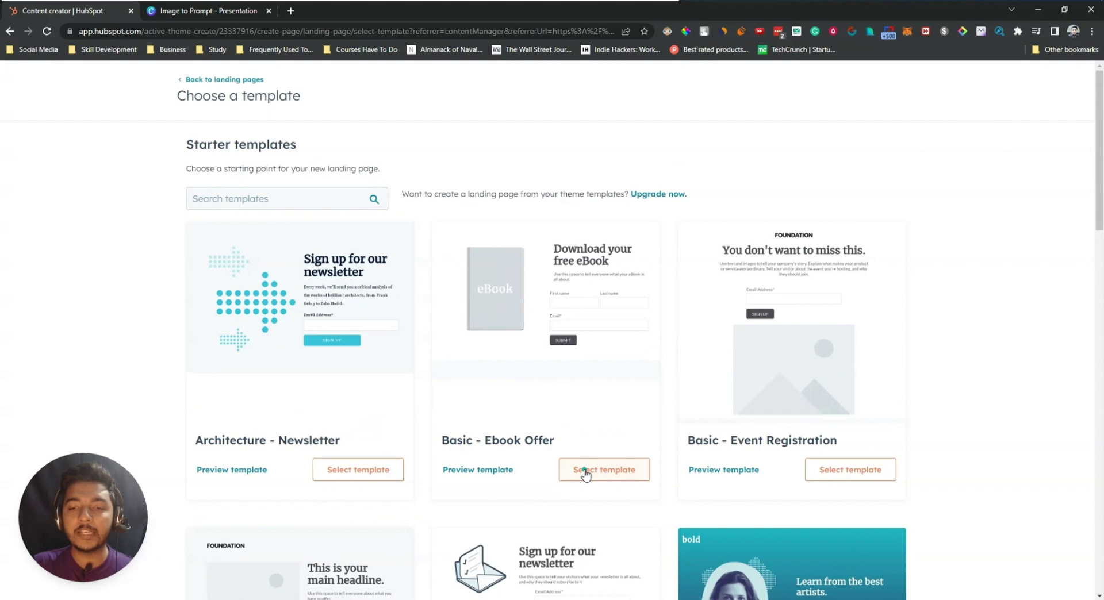
pyautogui.click(585, 473)
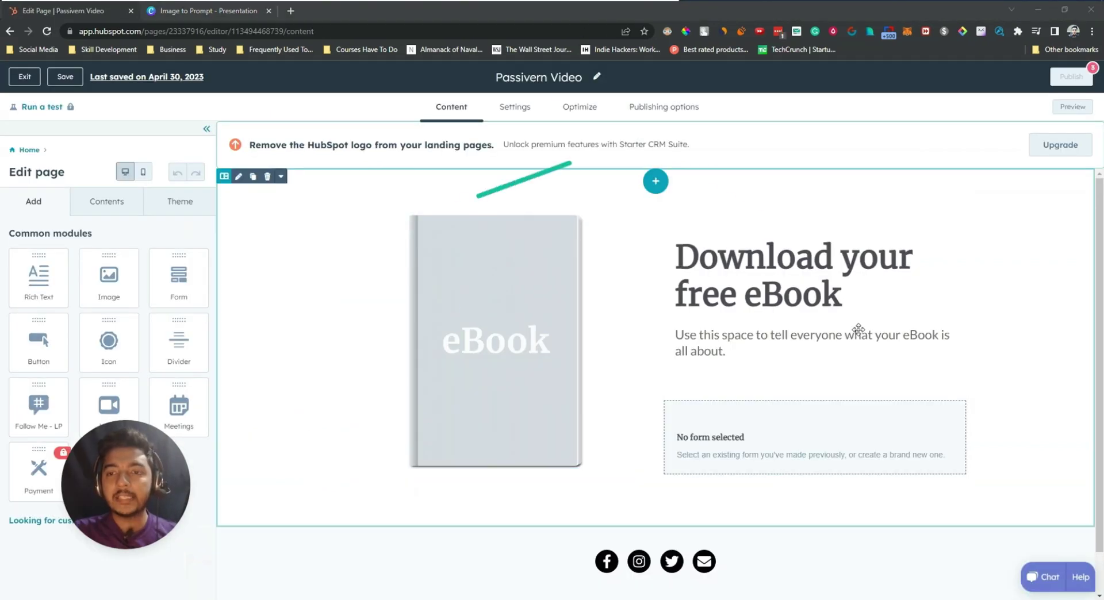
pyautogui.moveTo(137, 509); pyautogui.dragTo(1023, 250)
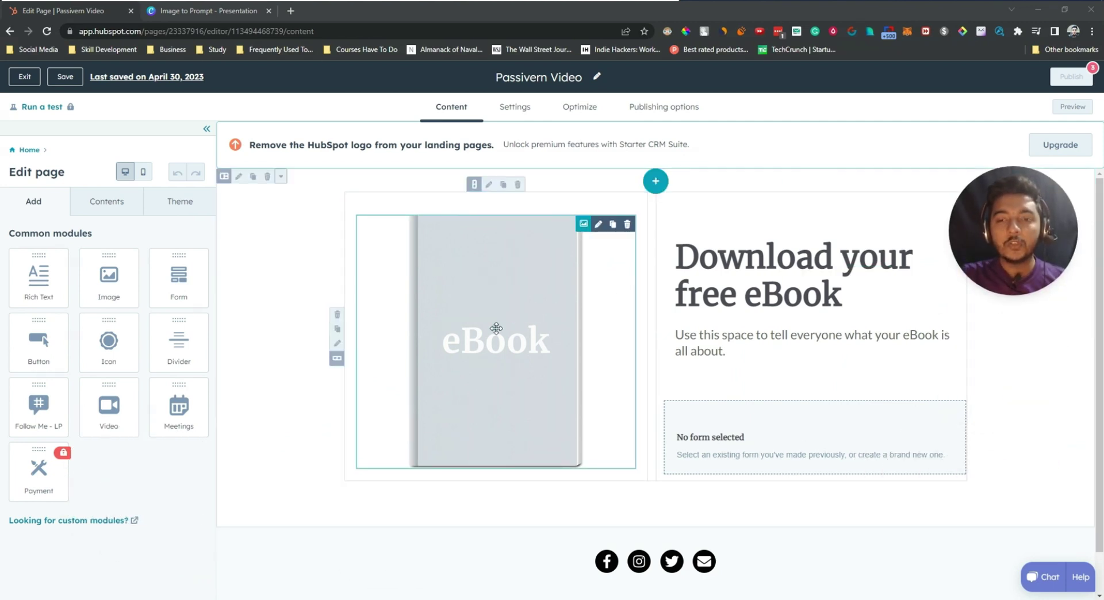
pyautogui.click(473, 297)
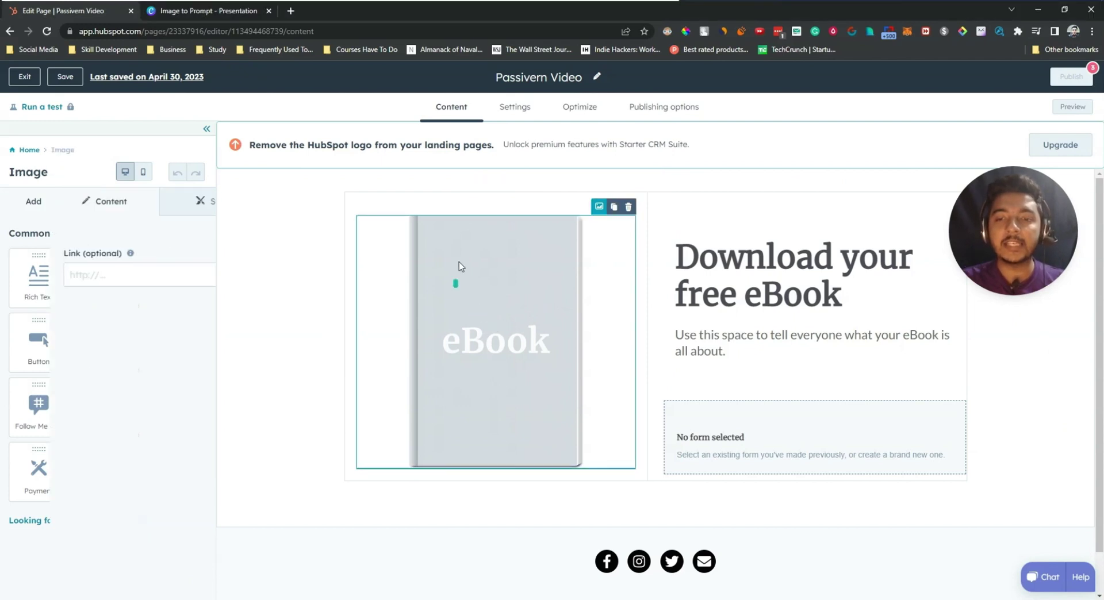
pyautogui.click(815, 271)
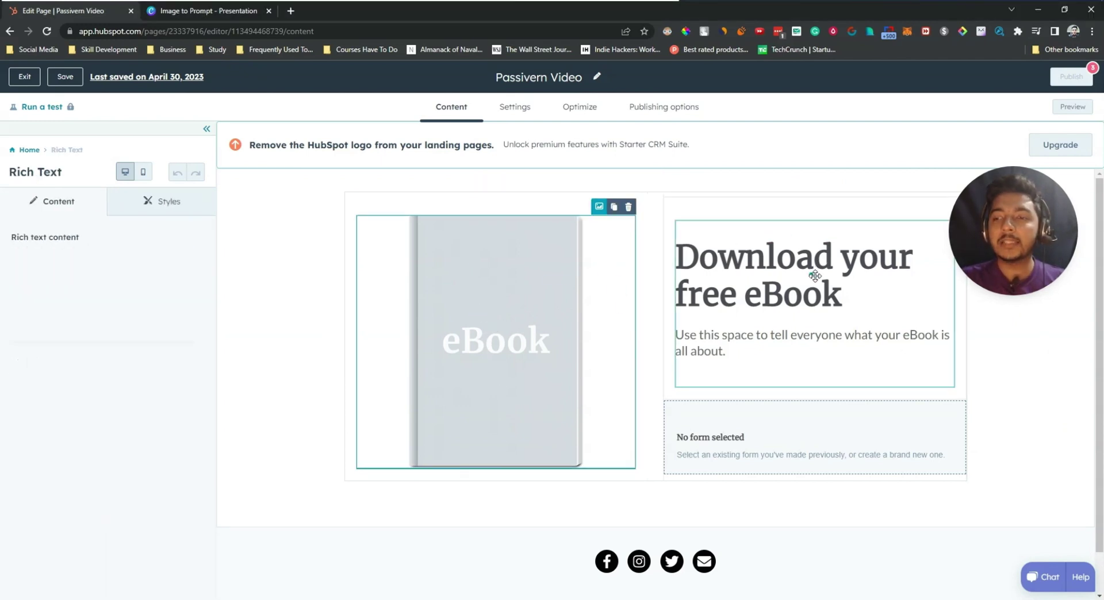
pyautogui.moveTo(727, 456); pyautogui.dragTo(759, 402)
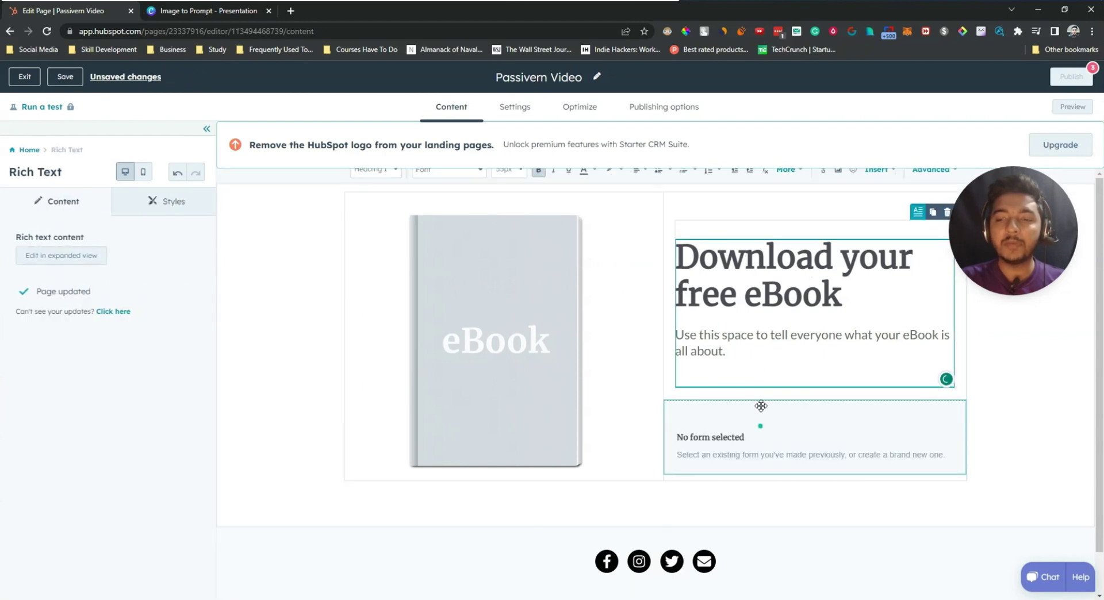
# Step: Replace the placeholder eBook cover with the image Make your bed.jpg uploaded from the Downloads folder
pyautogui.click(491, 297)
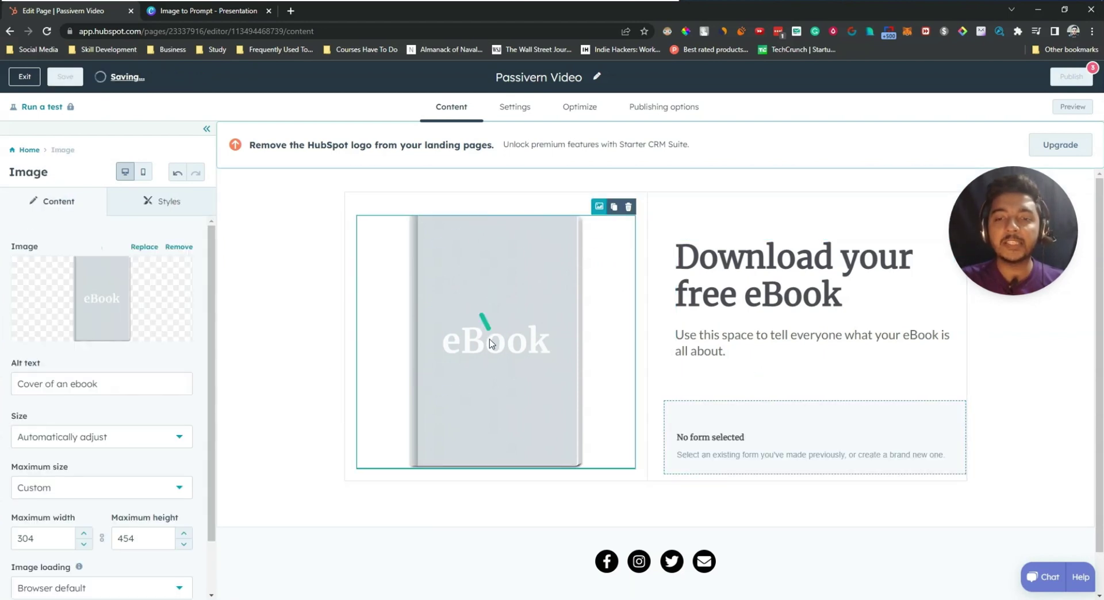
pyautogui.moveTo(103, 301)
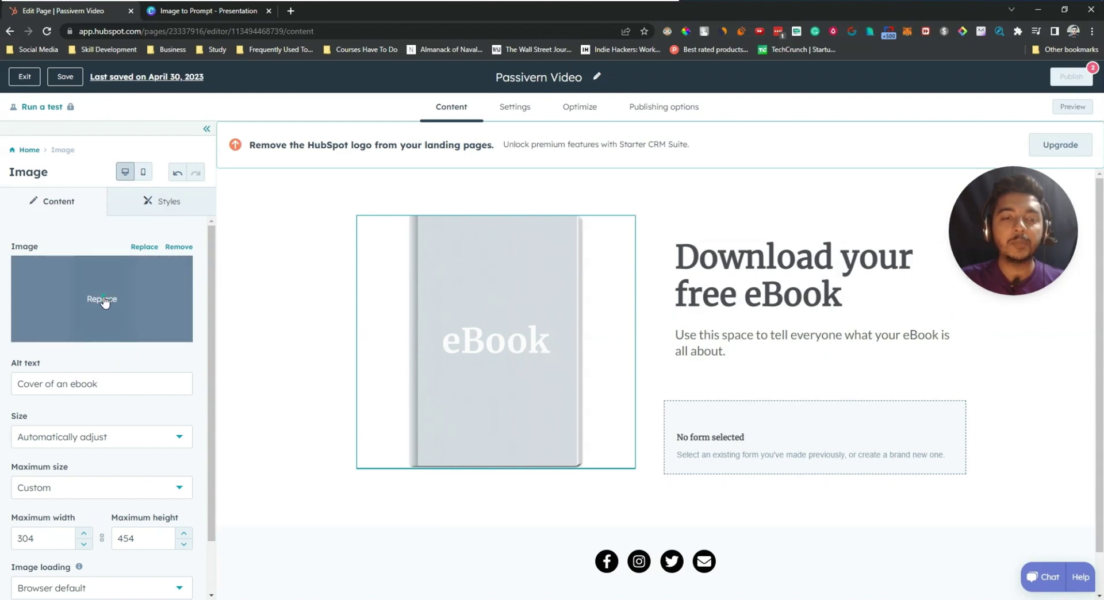
pyautogui.click(104, 301)
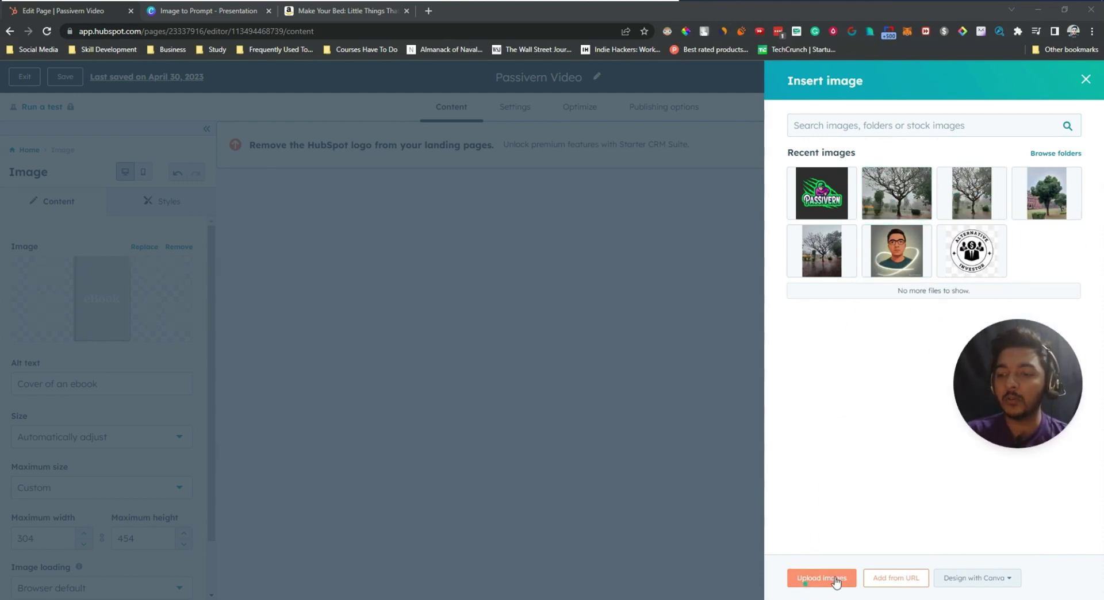
pyautogui.click(813, 579)
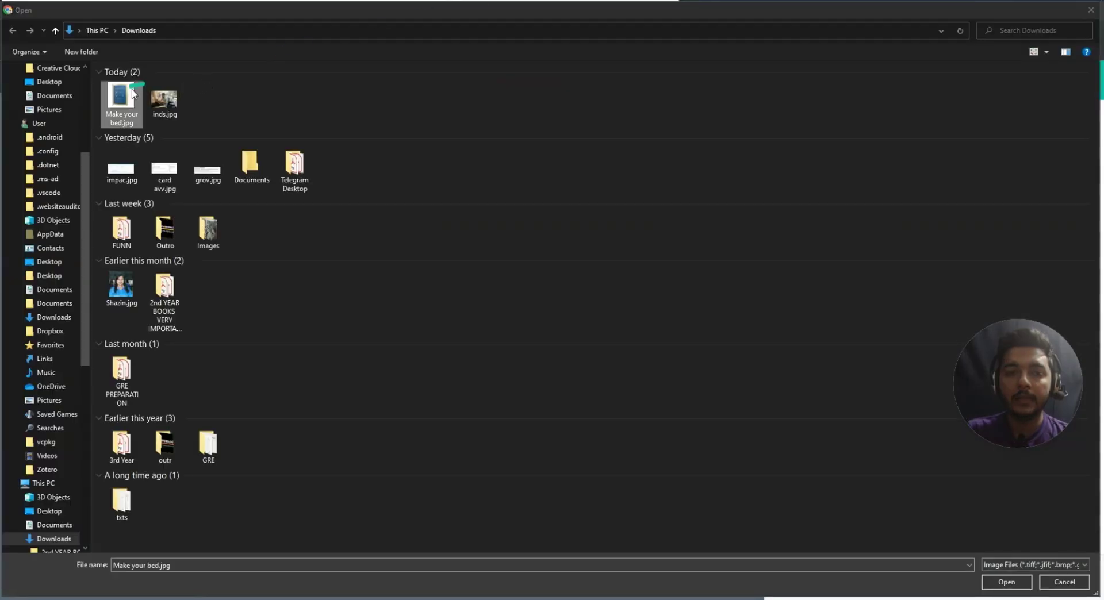
pyautogui.click(1008, 582)
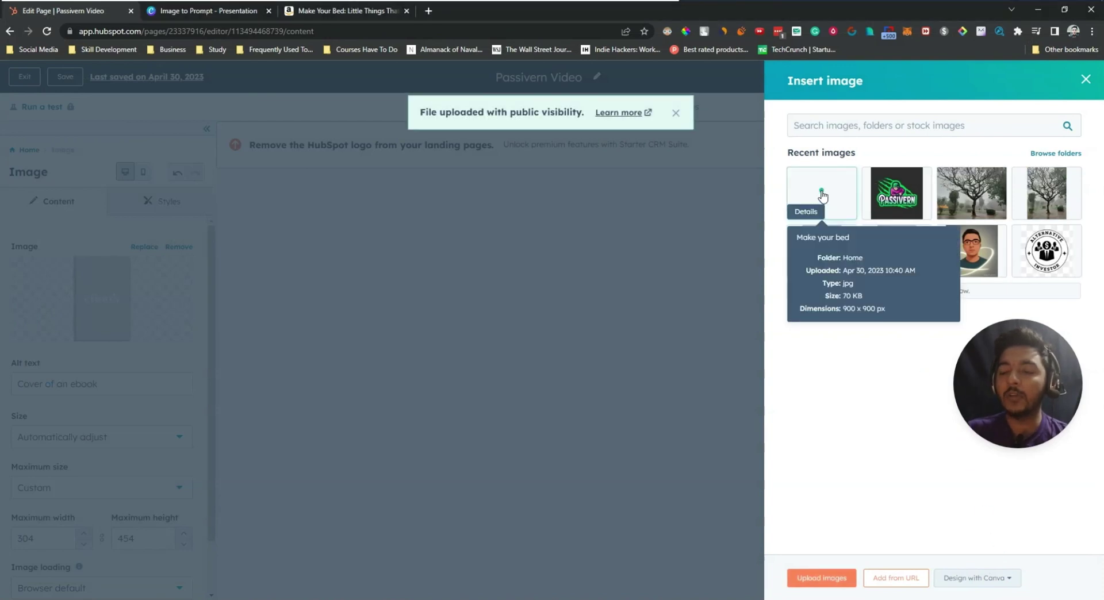
pyautogui.click(822, 194)
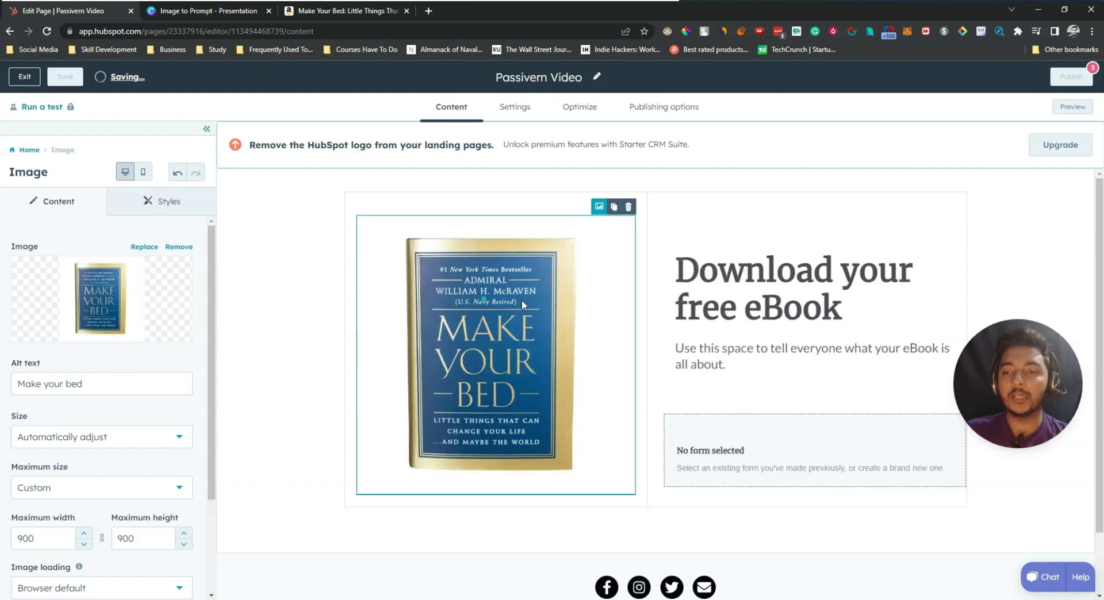
# Step: Change the heading beside the book cover to "Download Now"
pyautogui.click(702, 289)
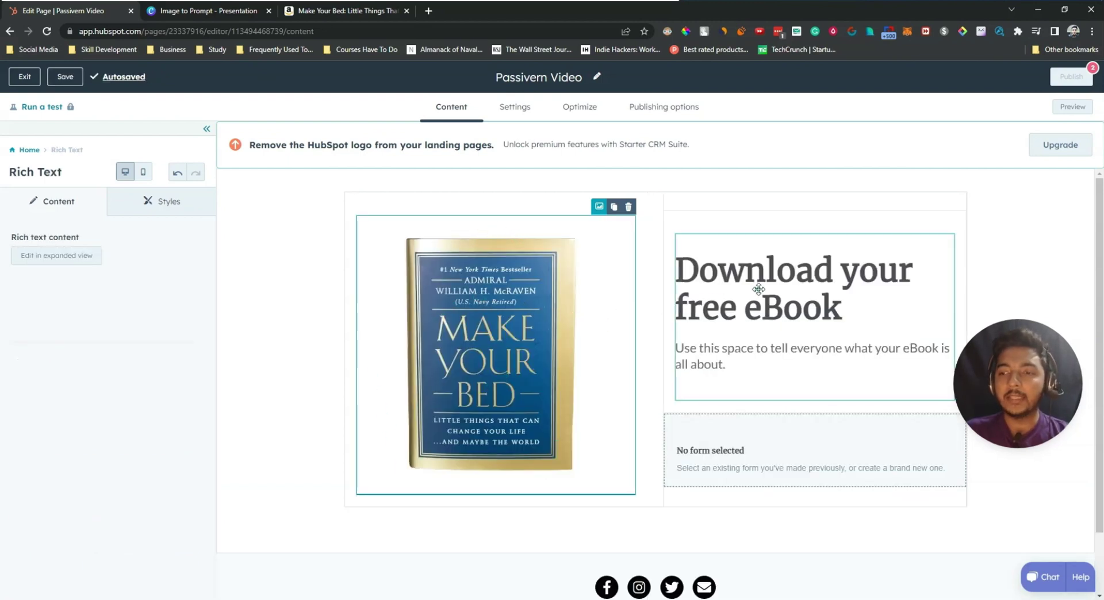
pyautogui.moveTo(840, 310); pyautogui.dragTo(673, 311)
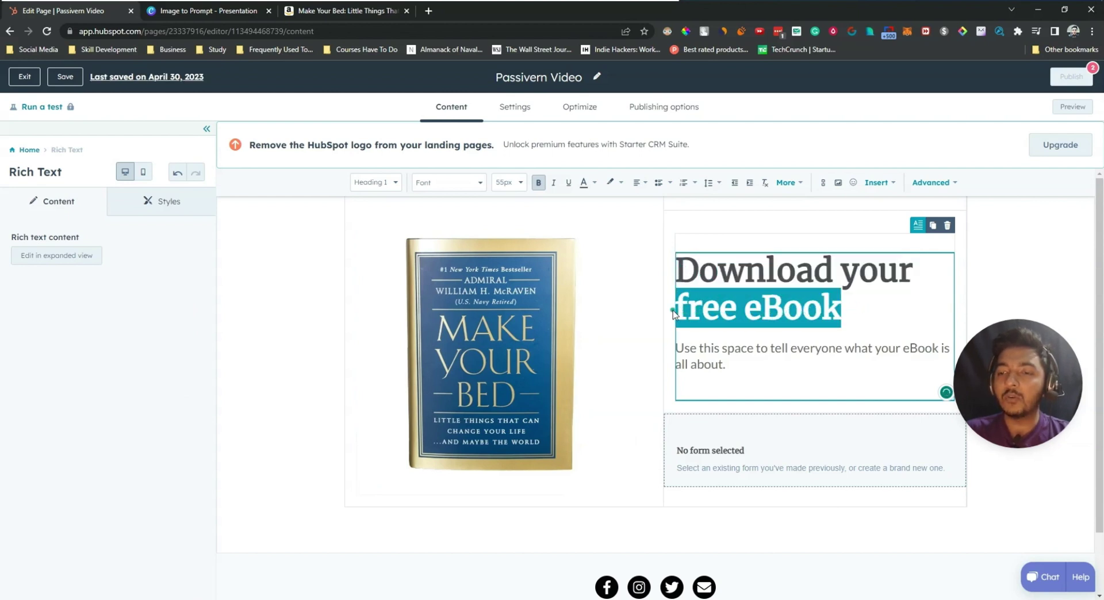
pyautogui.press('BackSpace')
pyautogui.press('BackSpace')
pyautogui.press('BackSpace')
pyautogui.press('BackSpace')
pyautogui.press('BackSpace')
pyautogui.press('BackSpace')
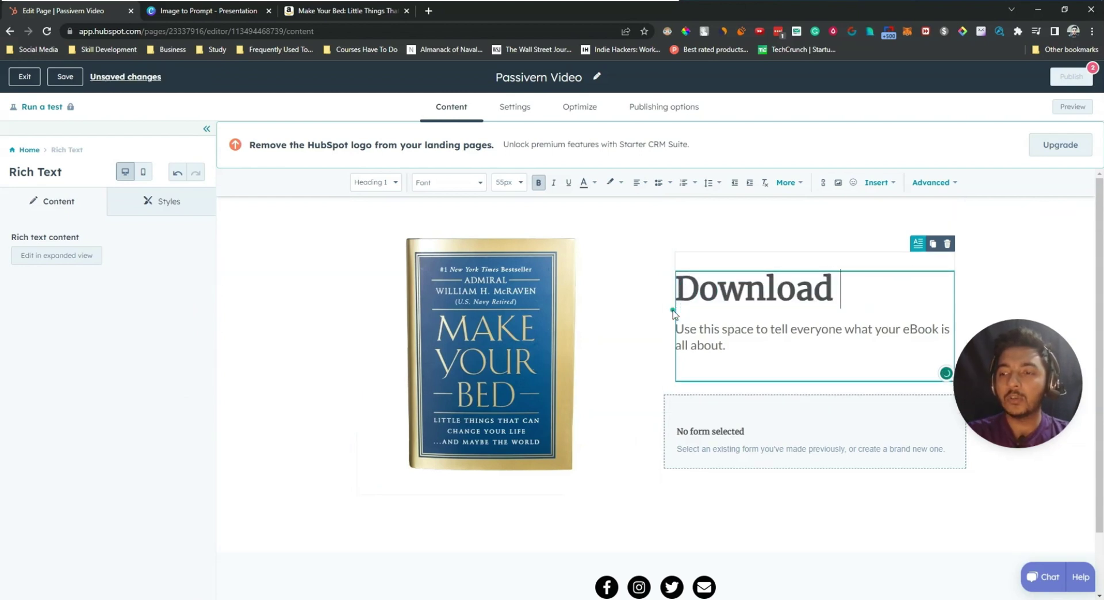
pyautogui.write('Now')
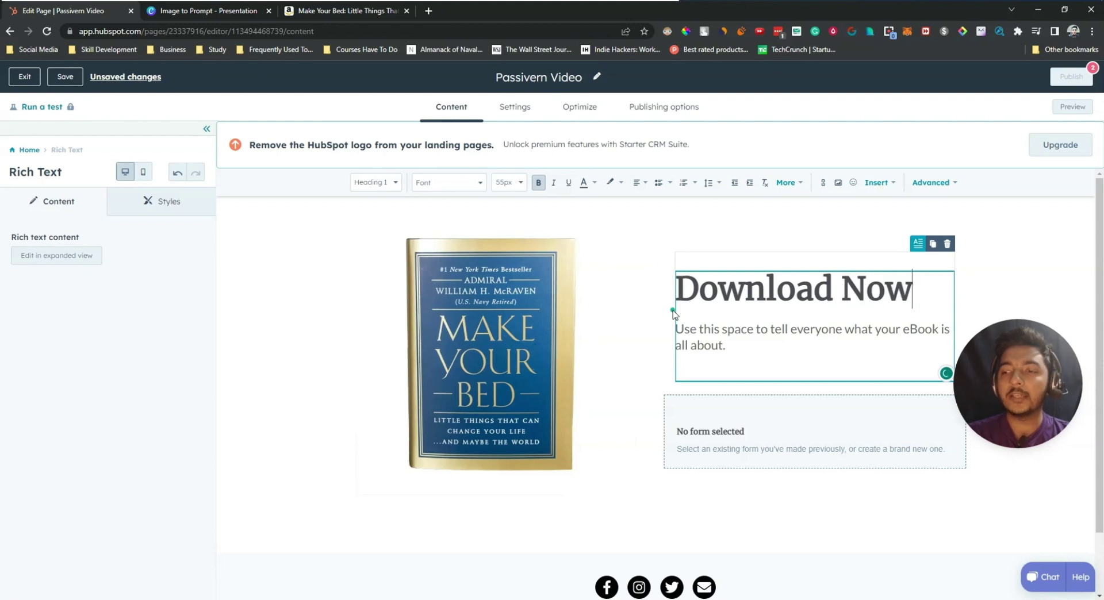
# Step: Replace the placeholder description under the Download Now heading with "Little Things that can change your life."
pyautogui.moveTo(1008, 391); pyautogui.dragTo(229, 441)
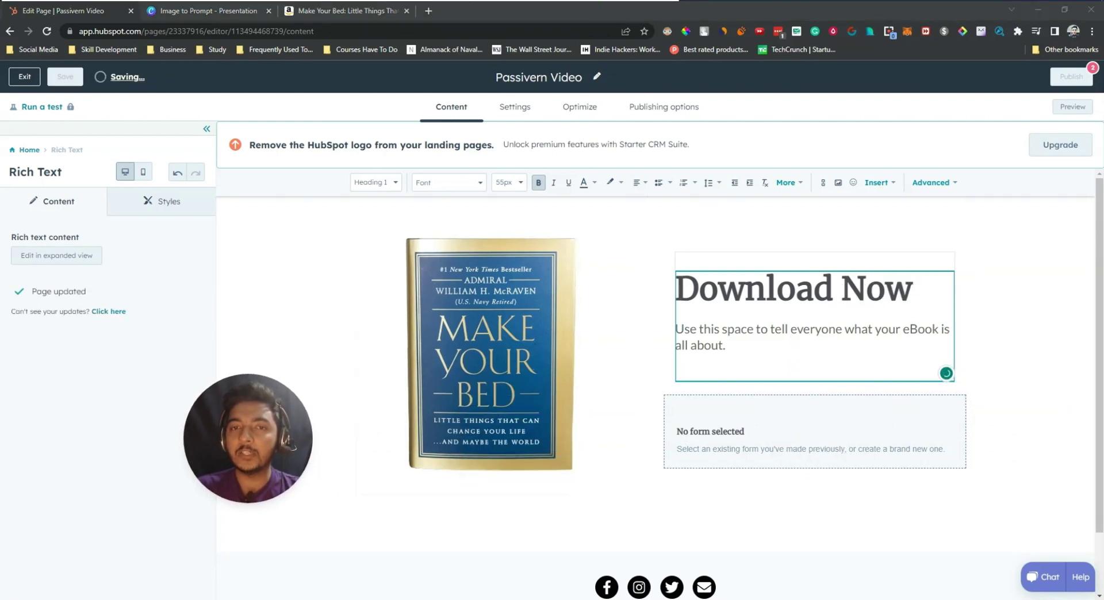
pyautogui.tripleClick(702, 348)
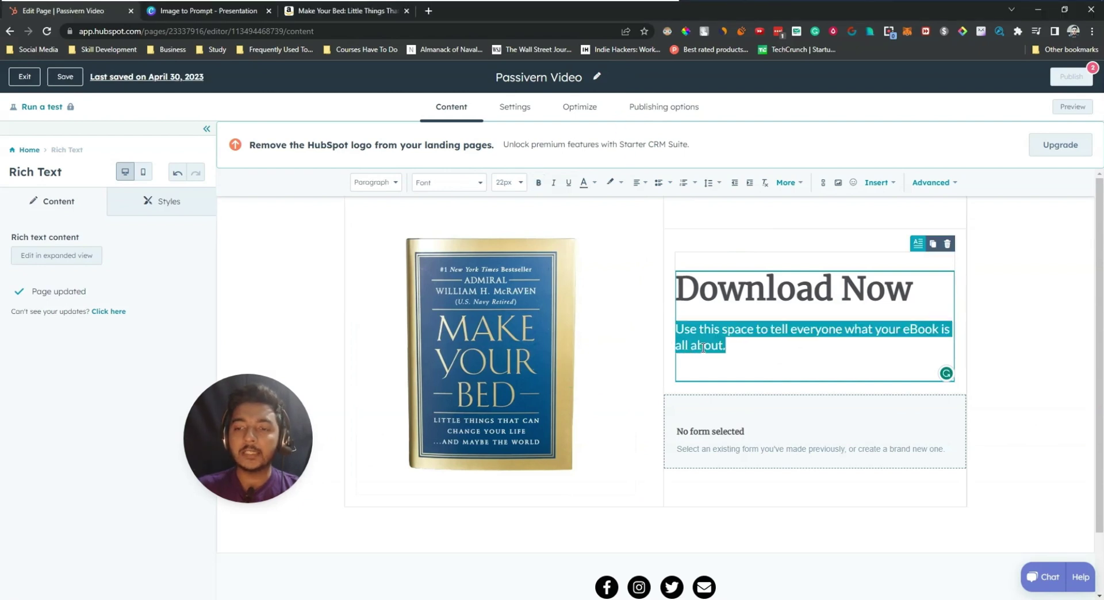
pyautogui.write('Little Things that can change your life.')
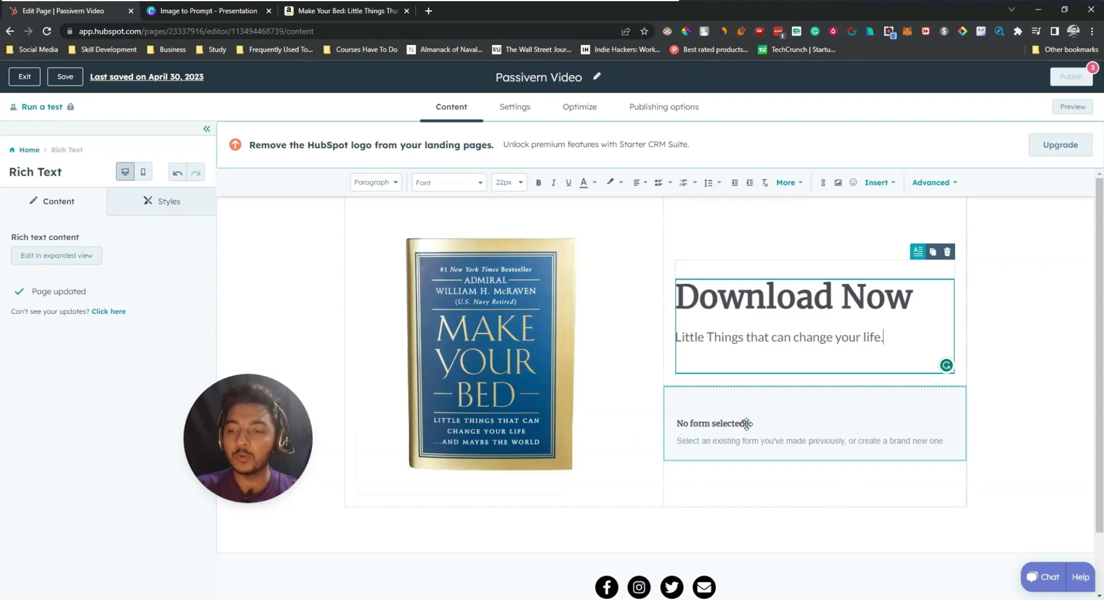
# Step: Create a new form with the suggested name in the empty form module below the description
pyautogui.click(718, 439)
pyautogui.moveTo(311, 469); pyautogui.dragTo(1058, 352)
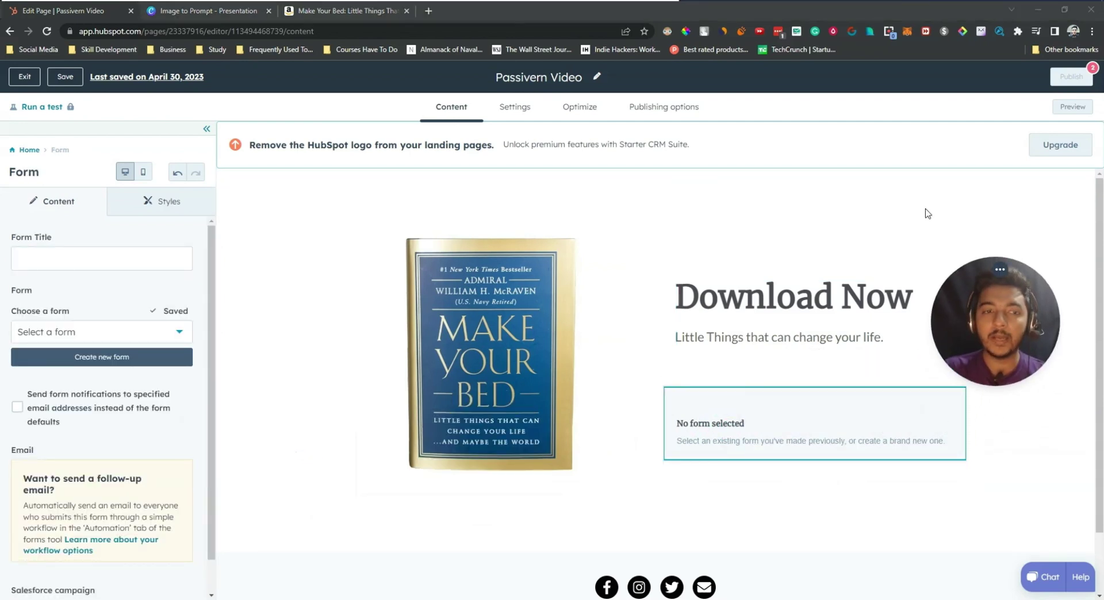
pyautogui.click(44, 256)
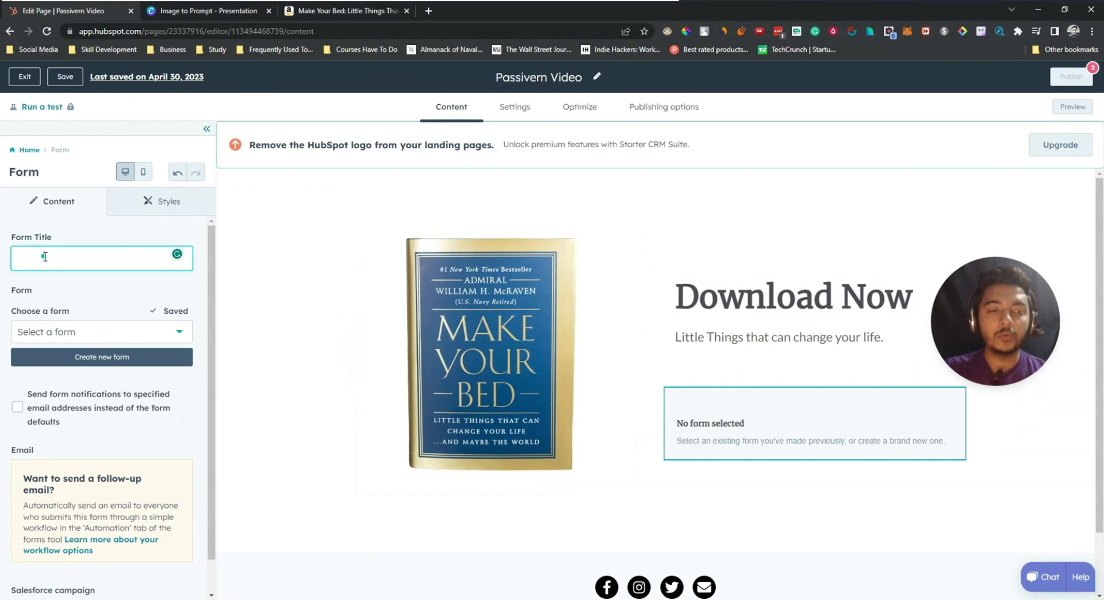
pyautogui.click(64, 332)
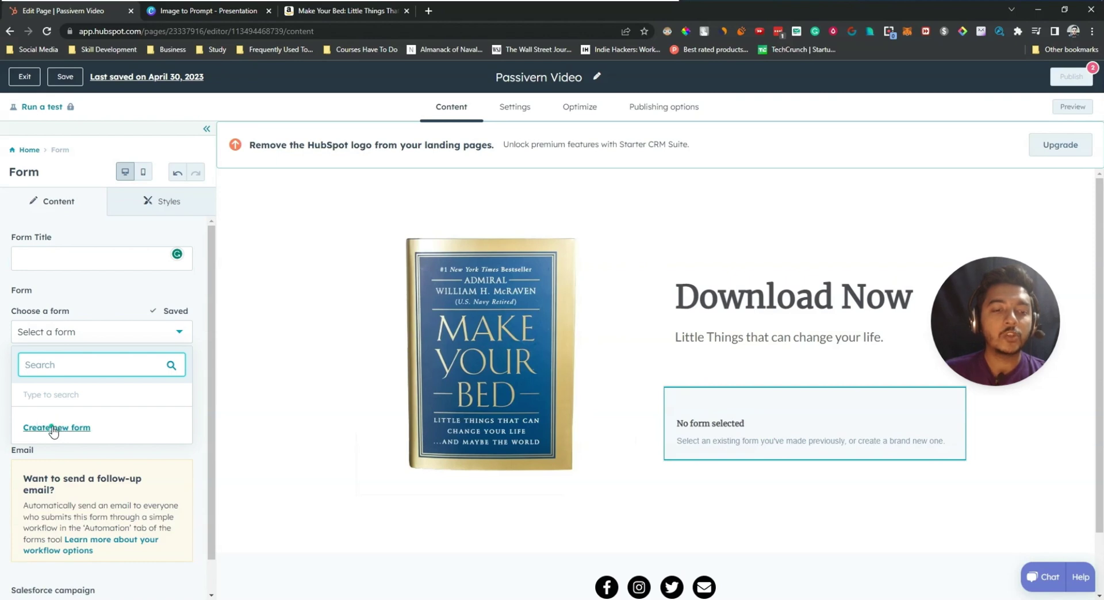
pyautogui.click(60, 429)
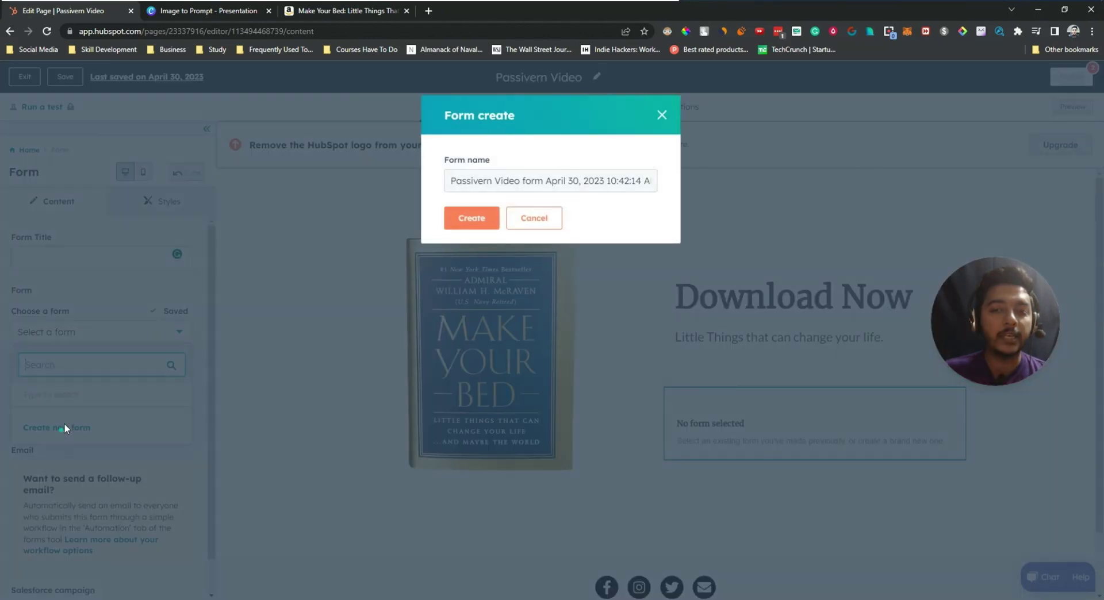
pyautogui.moveTo(544, 180); pyautogui.dragTo(653, 180)
pyautogui.click(564, 179)
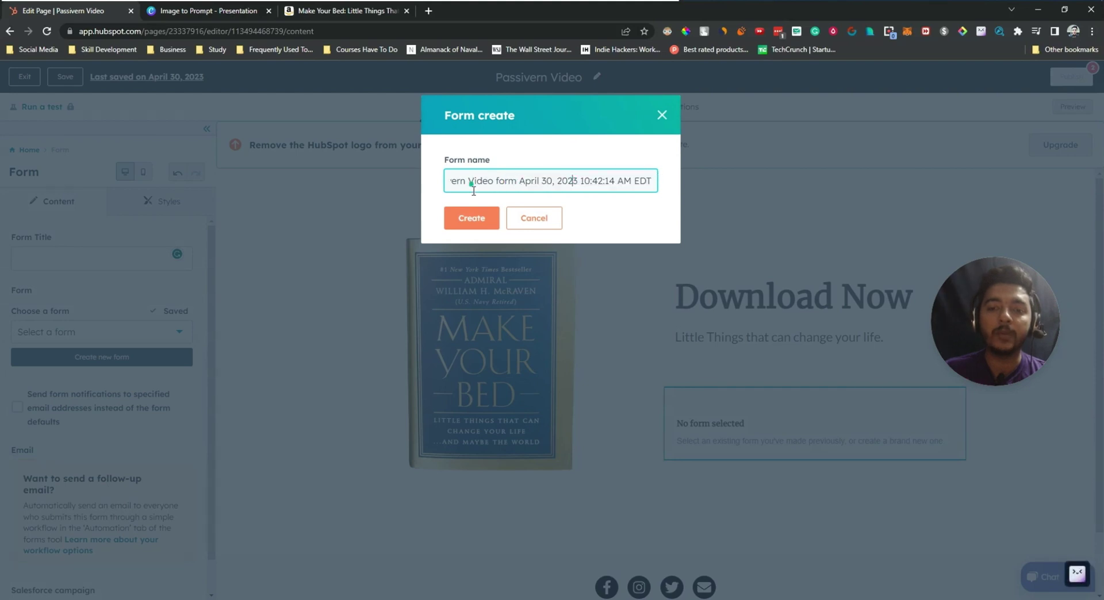
pyautogui.click(468, 217)
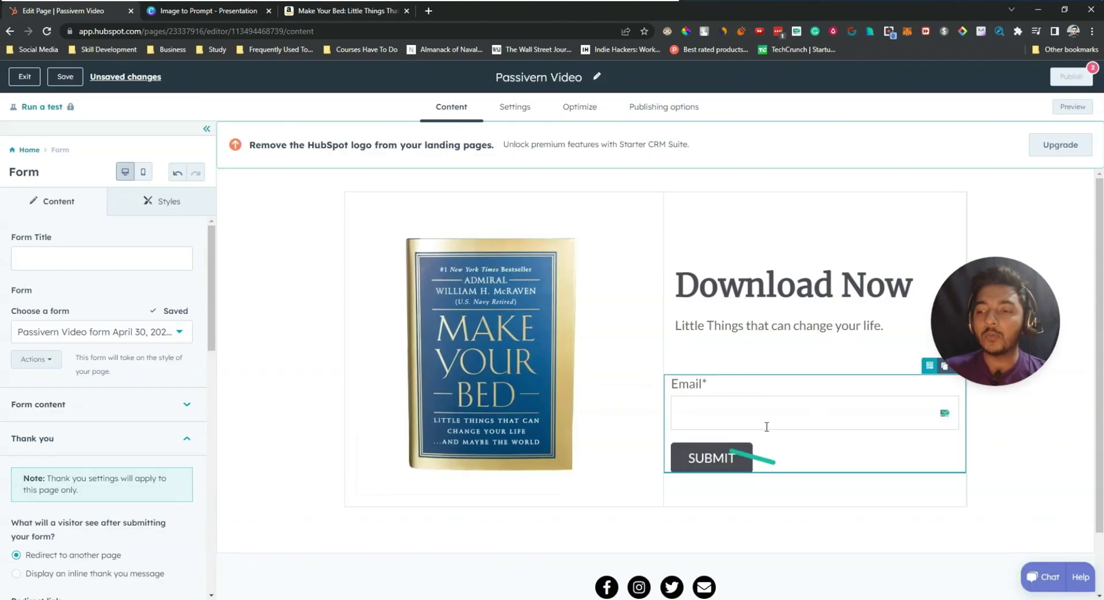
pyautogui.moveTo(998, 350); pyautogui.dragTo(1012, 257)
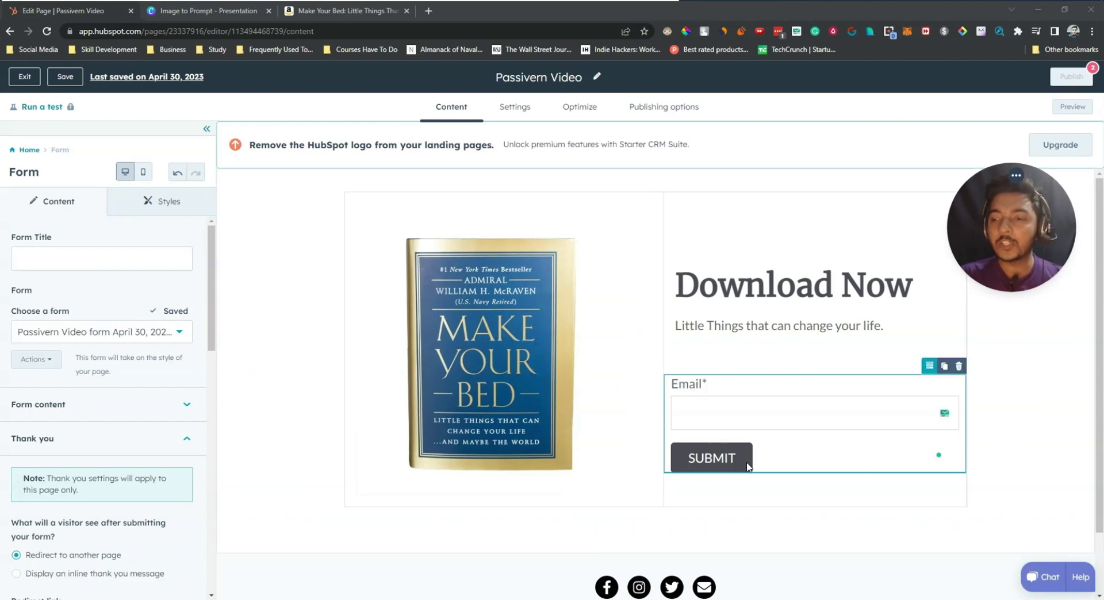
pyautogui.scroll(-1, 778, 440)
pyautogui.scroll(1, 776, 415)
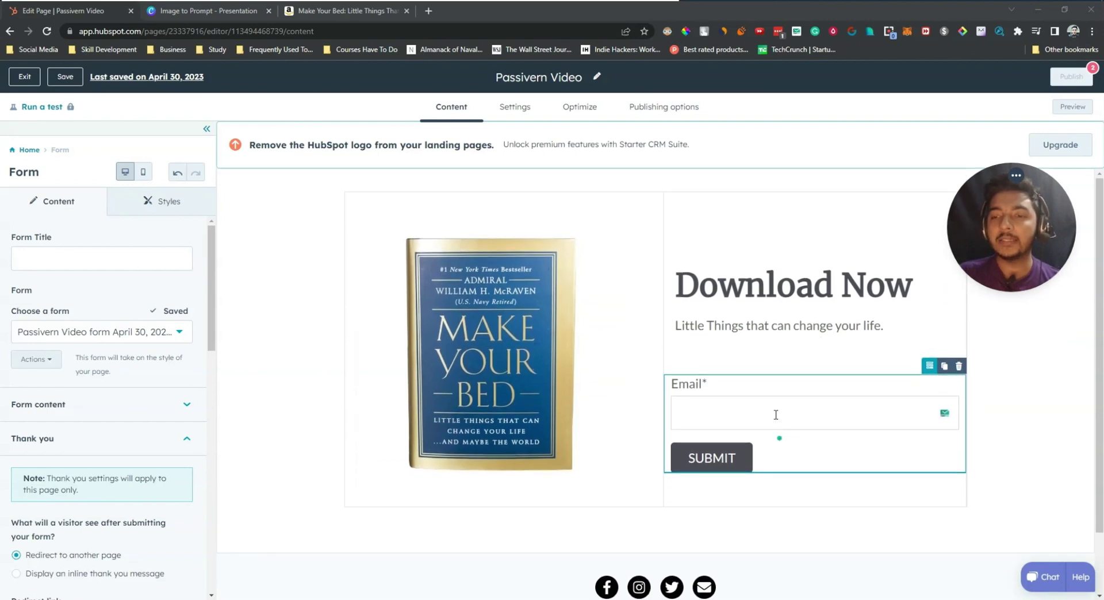
pyautogui.click(207, 130)
pyautogui.click(6, 135)
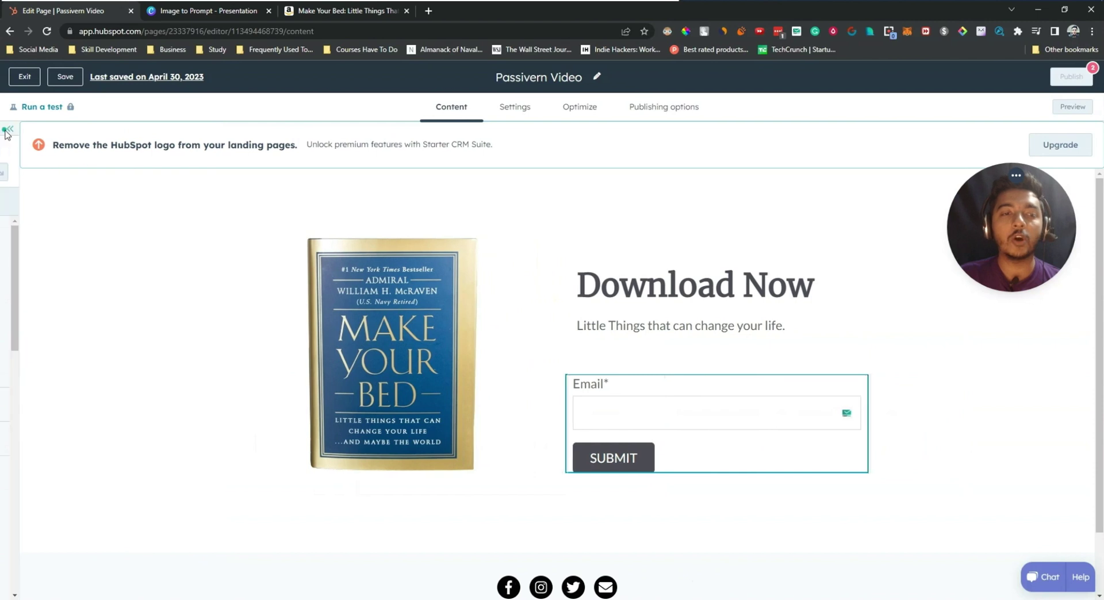
# Step: Insert a divider between the description and the email form, and set its line style to Dashed
pyautogui.click(324, 215)
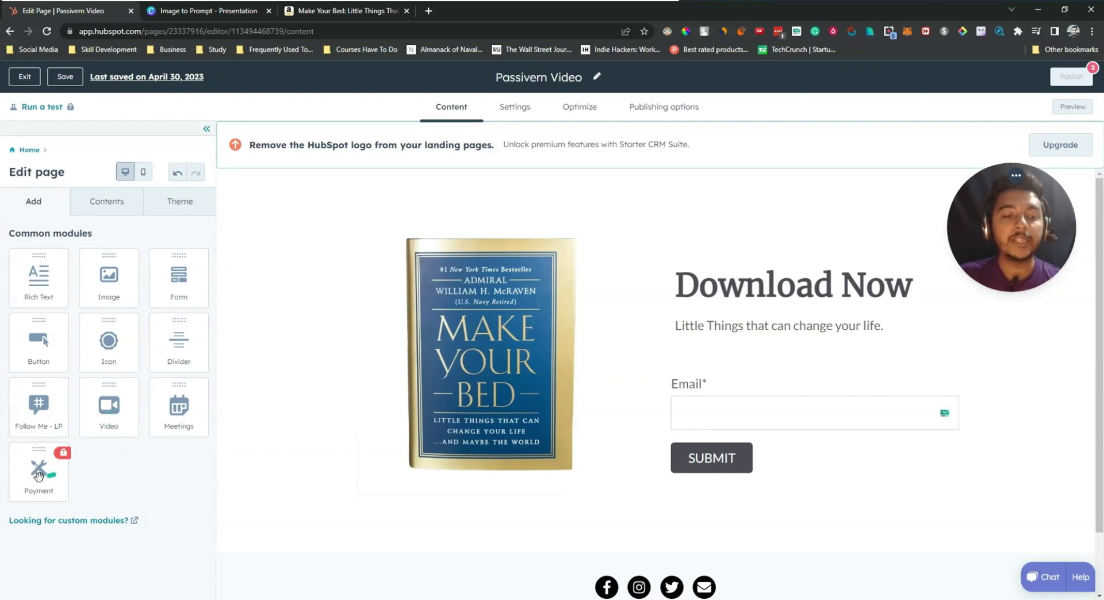
pyautogui.moveTo(180, 383); pyautogui.dragTo(780, 377)
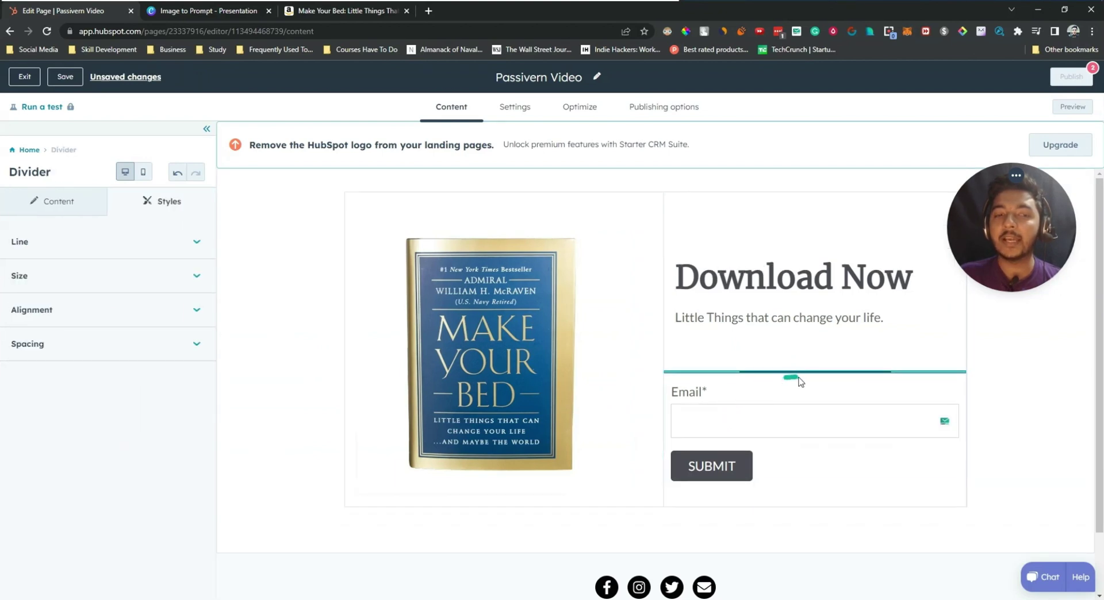
pyautogui.click(190, 246)
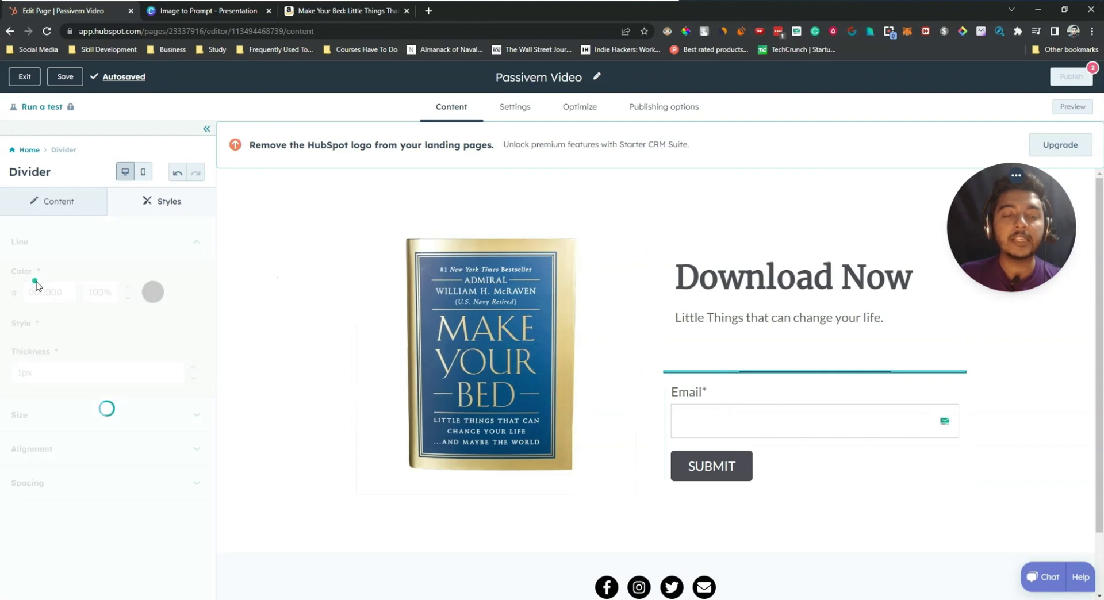
pyautogui.click(36, 346)
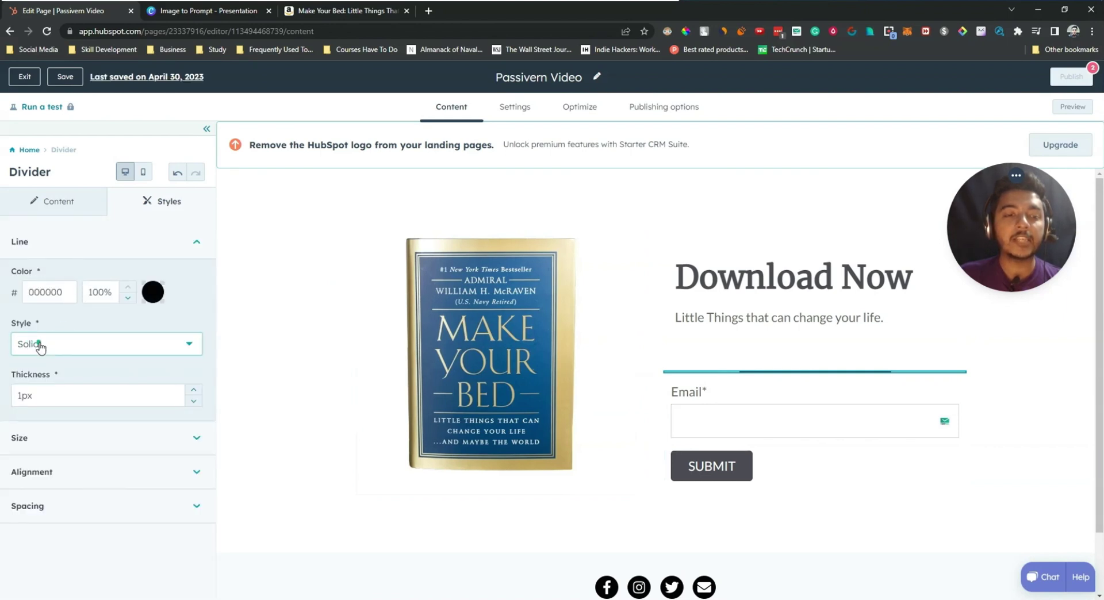
pyautogui.click(35, 404)
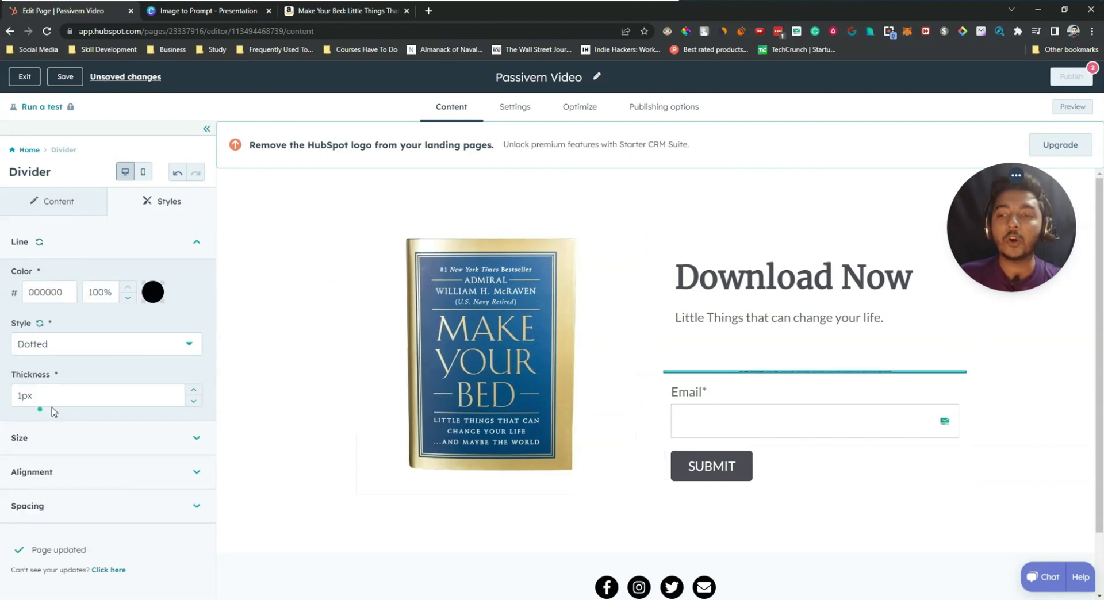
pyautogui.click(119, 345)
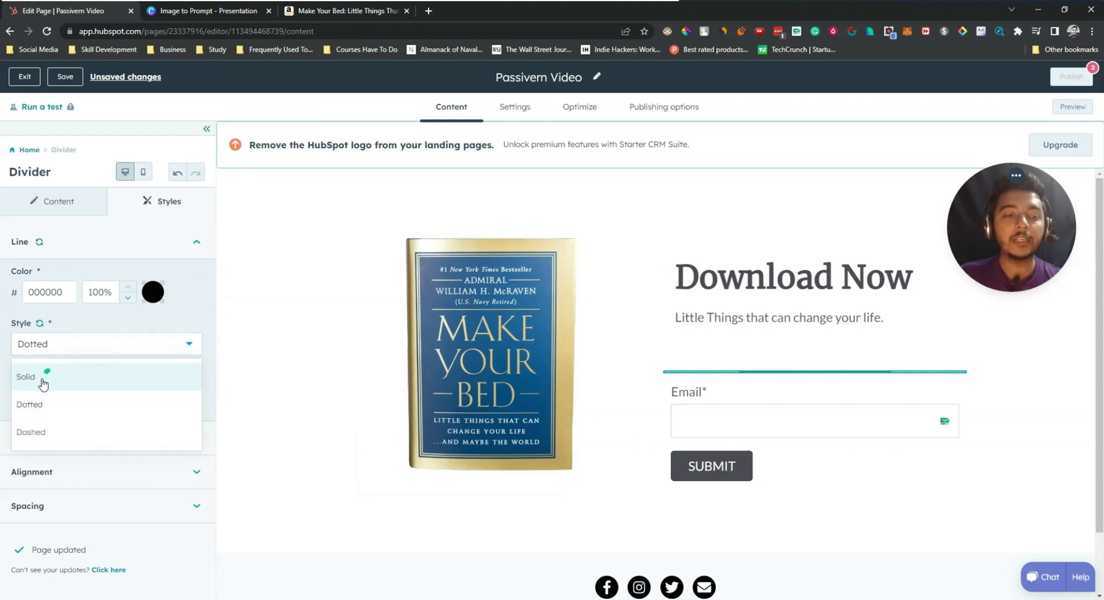
pyautogui.click(38, 435)
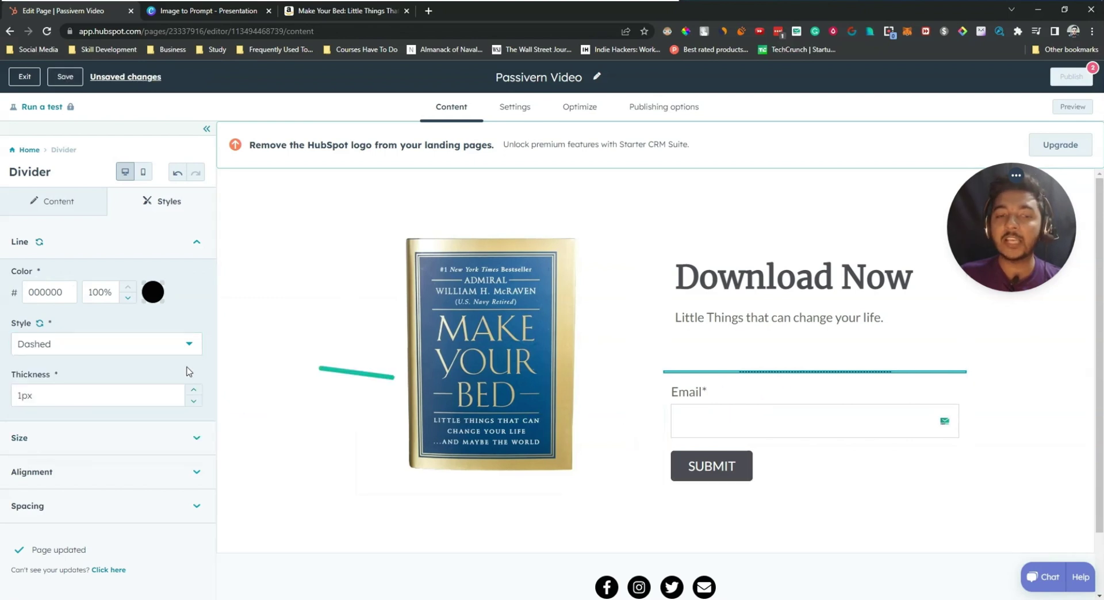
# Step: Review the divider's thickness, size, alignment and spacing settings, and return to the list of addable modules
pyautogui.click(26, 394)
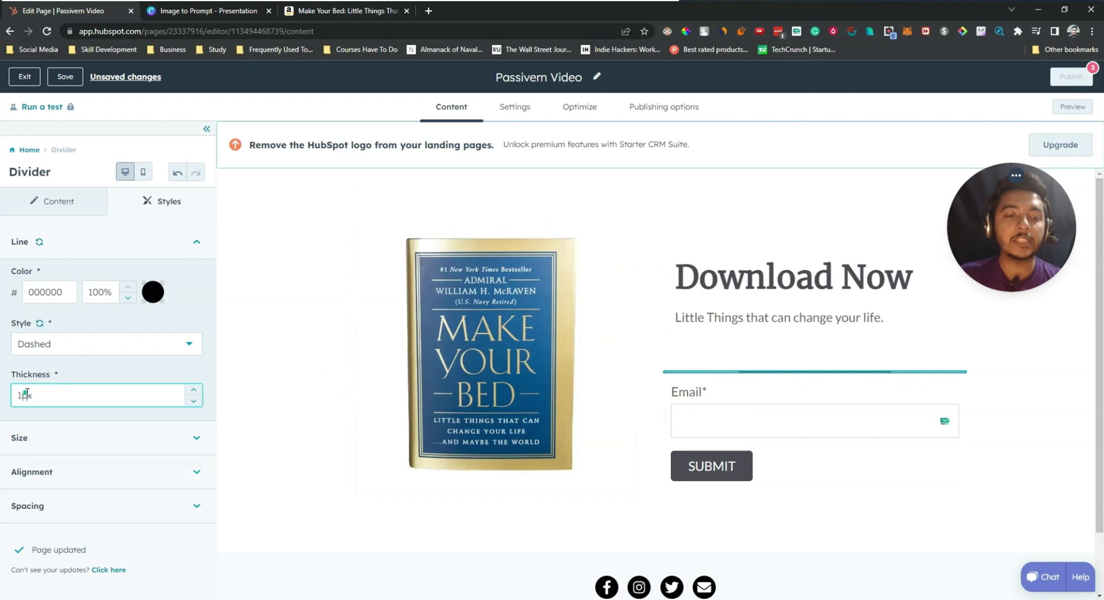
pyautogui.click(79, 459)
pyautogui.click(63, 446)
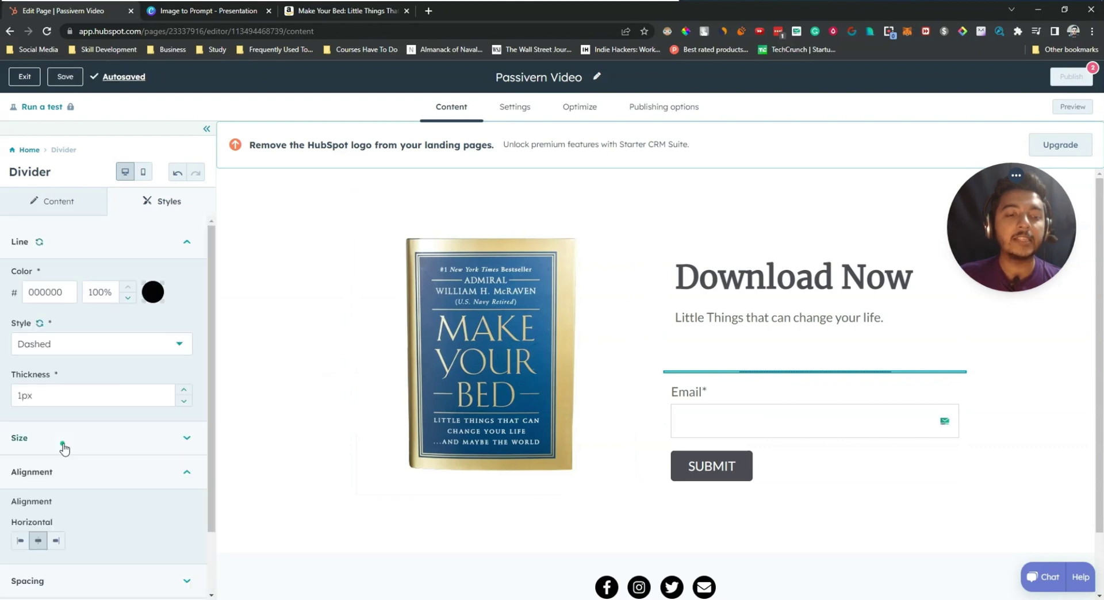
pyautogui.click(63, 446)
pyautogui.scroll(-2, 60, 414)
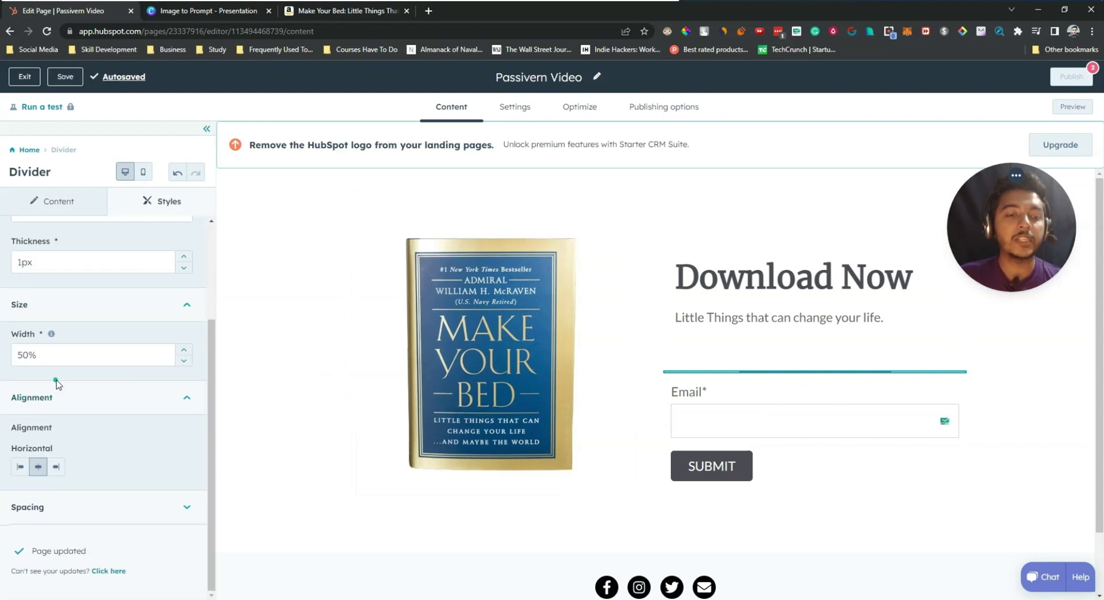
pyautogui.click(86, 398)
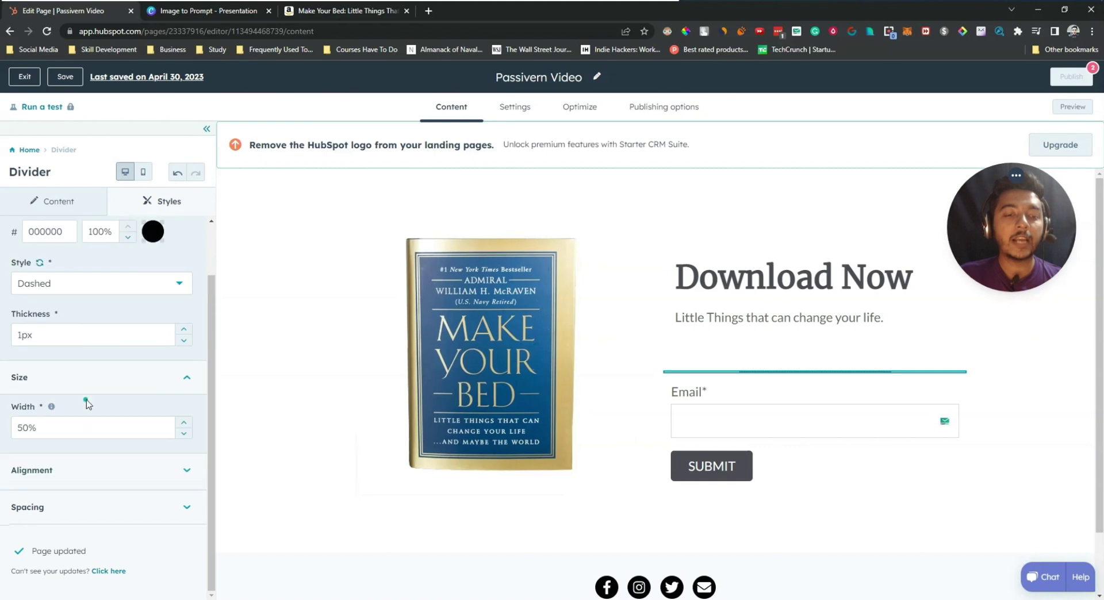
pyautogui.click(95, 470)
pyautogui.click(90, 500)
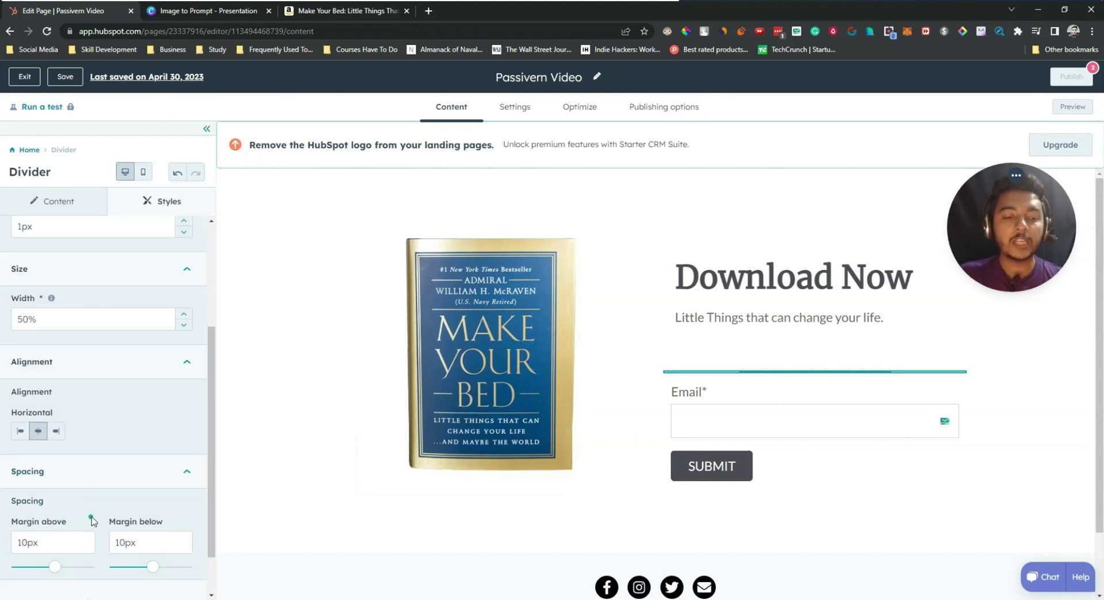
pyautogui.scroll(3, 101, 454)
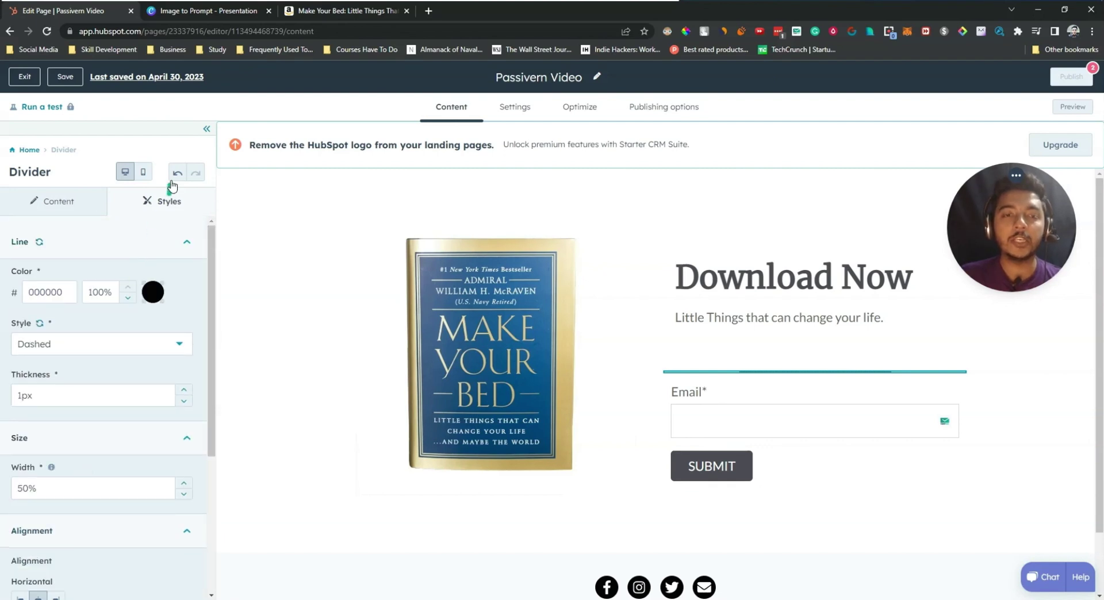
pyautogui.click(239, 229)
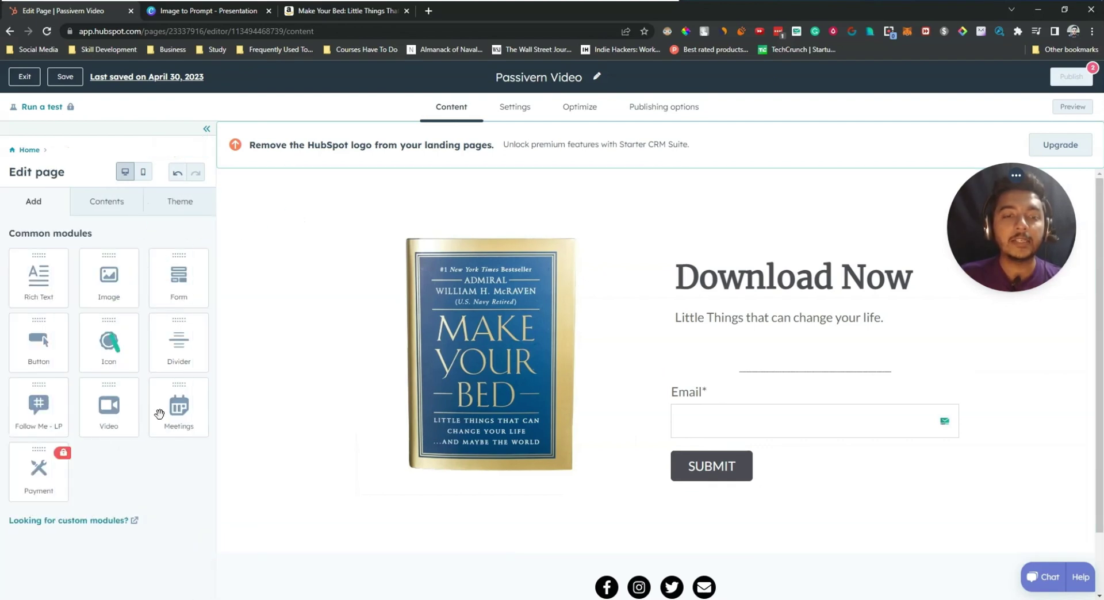
pyautogui.scroll(-1, 661, 411)
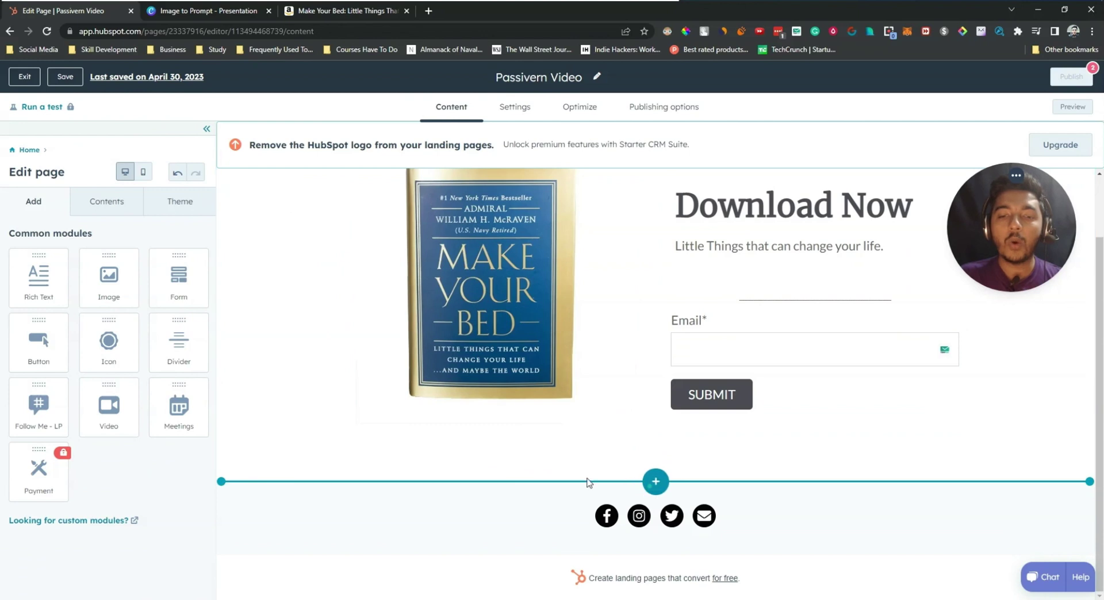
pyautogui.moveTo(103, 413); pyautogui.dragTo(659, 486)
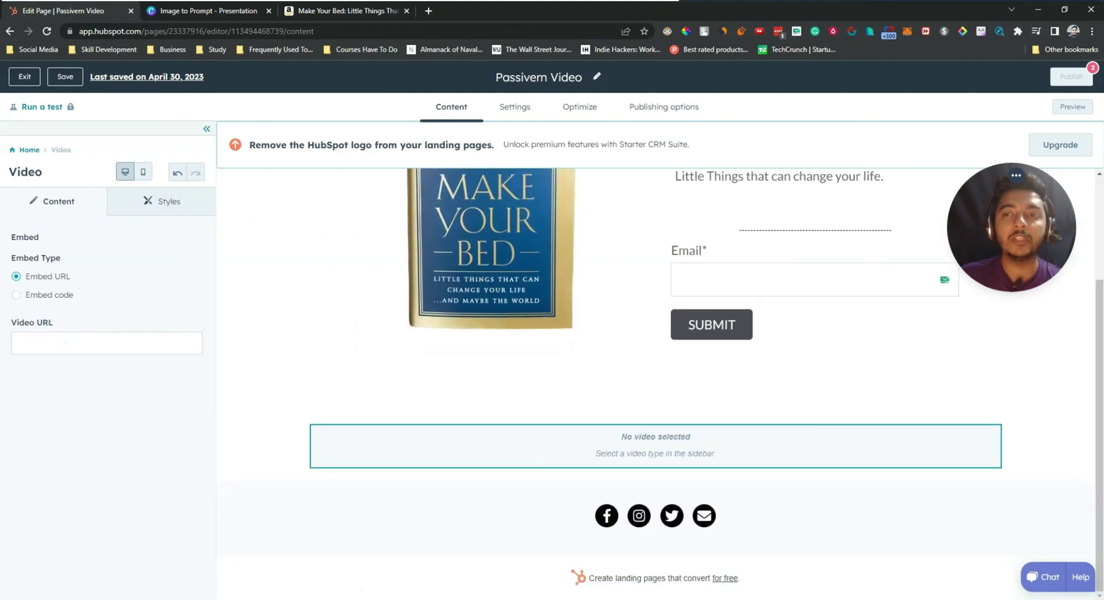
pyautogui.click(43, 345)
pyautogui.write('https://youtu.be/fpI86Urx0XU')
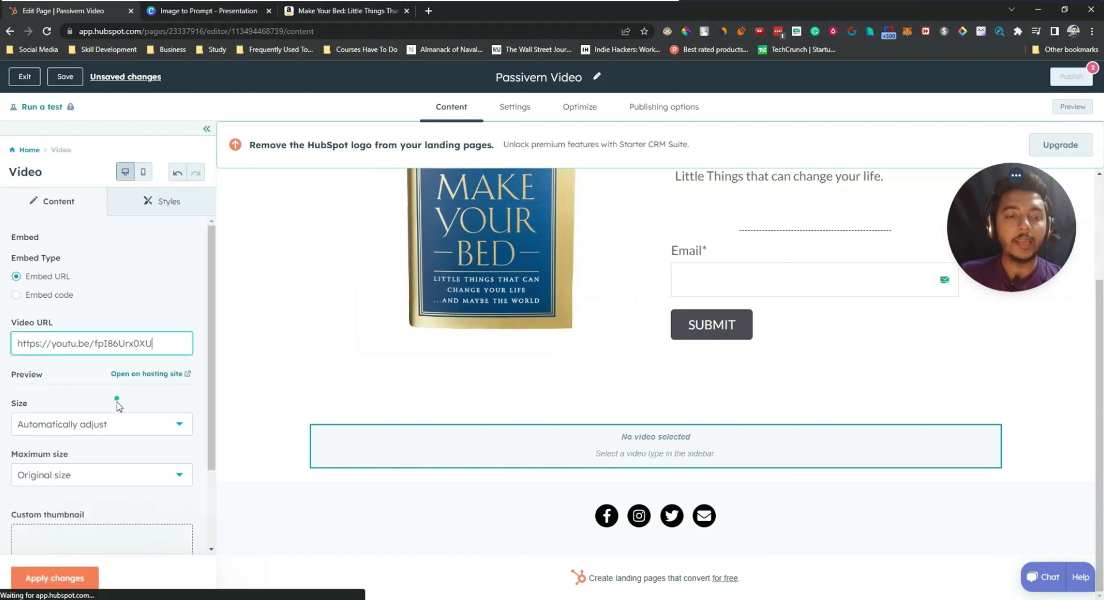
# Step: Examine the embedded video's preview and its size, maximum size and custom thumbnail options
pyautogui.click(60, 435)
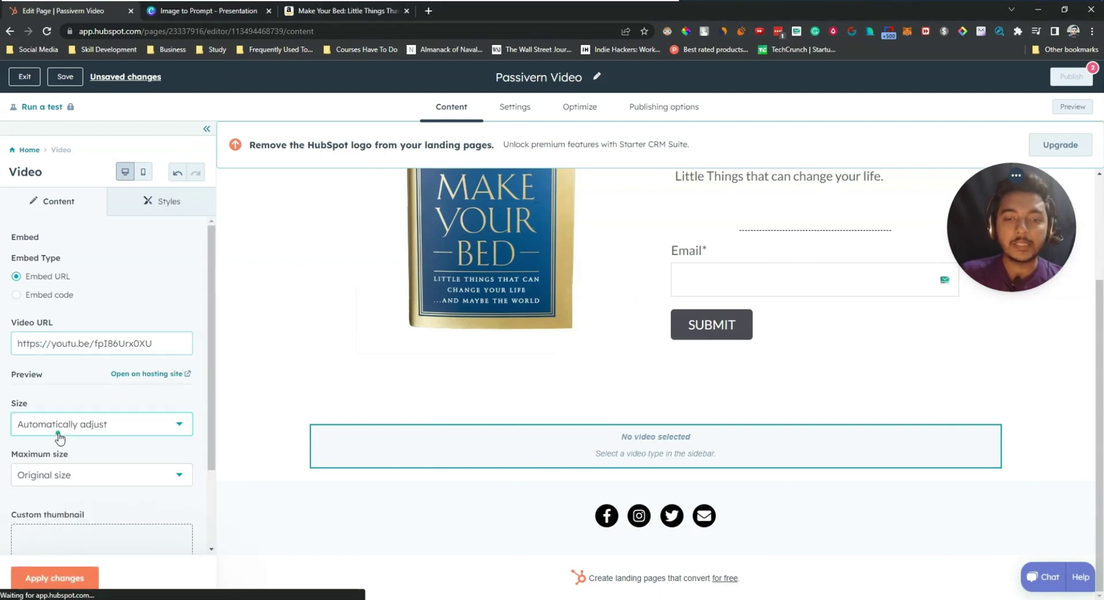
pyautogui.click(67, 429)
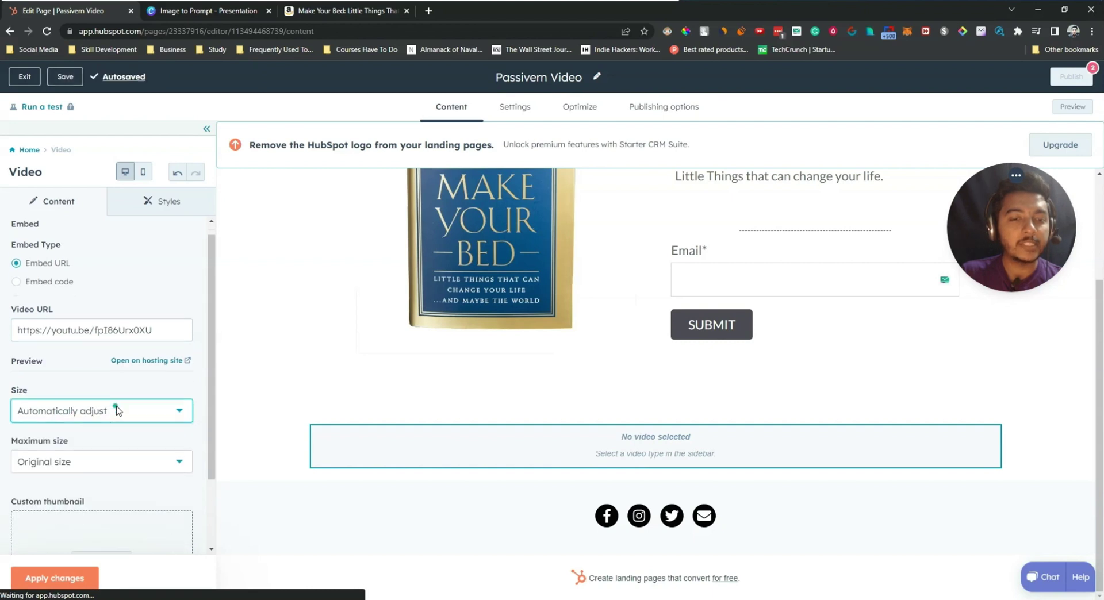
pyautogui.scroll(-1, 52, 429)
pyautogui.click(40, 426)
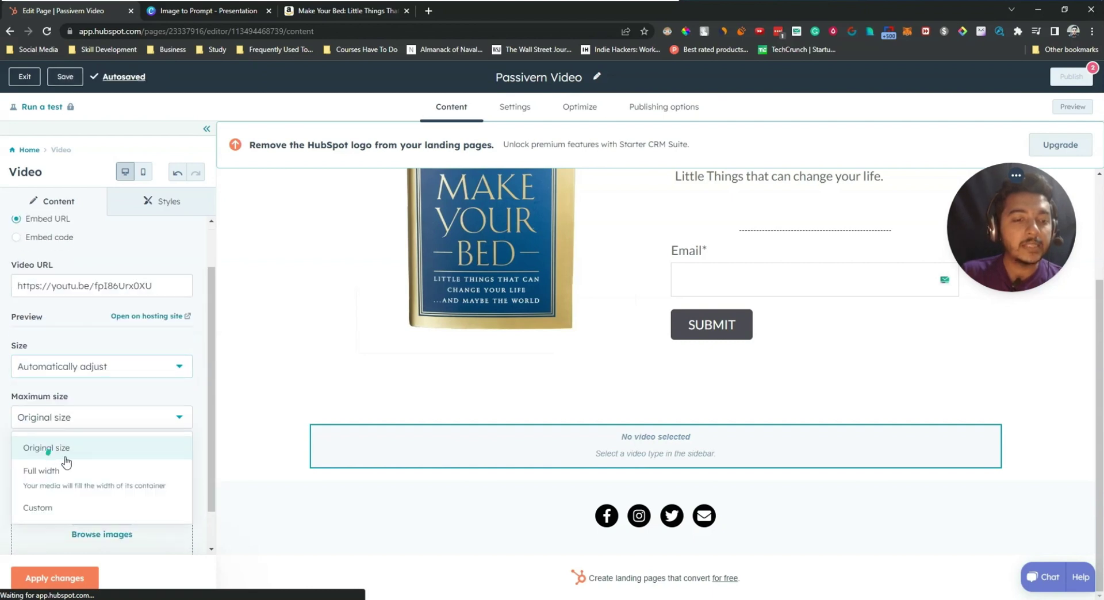
pyautogui.click(70, 313)
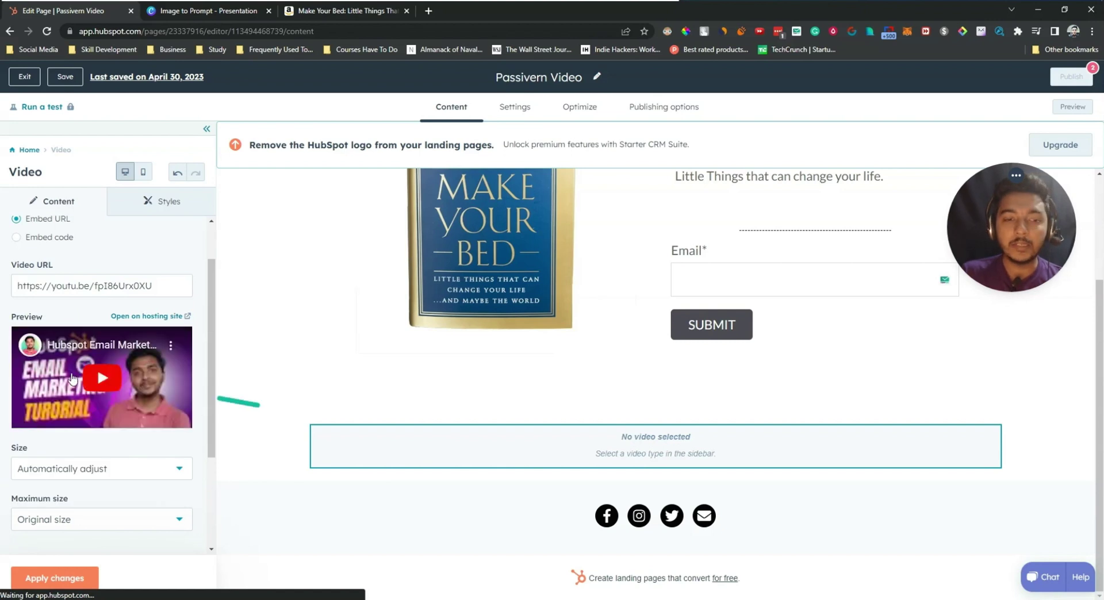
pyautogui.scroll(-2, 87, 380)
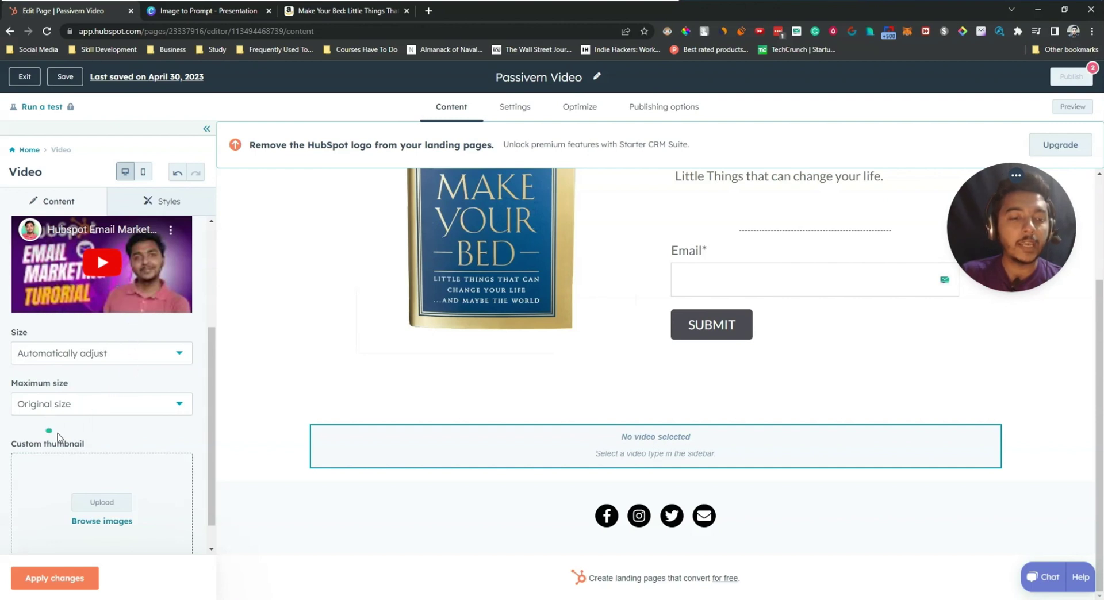
pyautogui.scroll(-1, 63, 440)
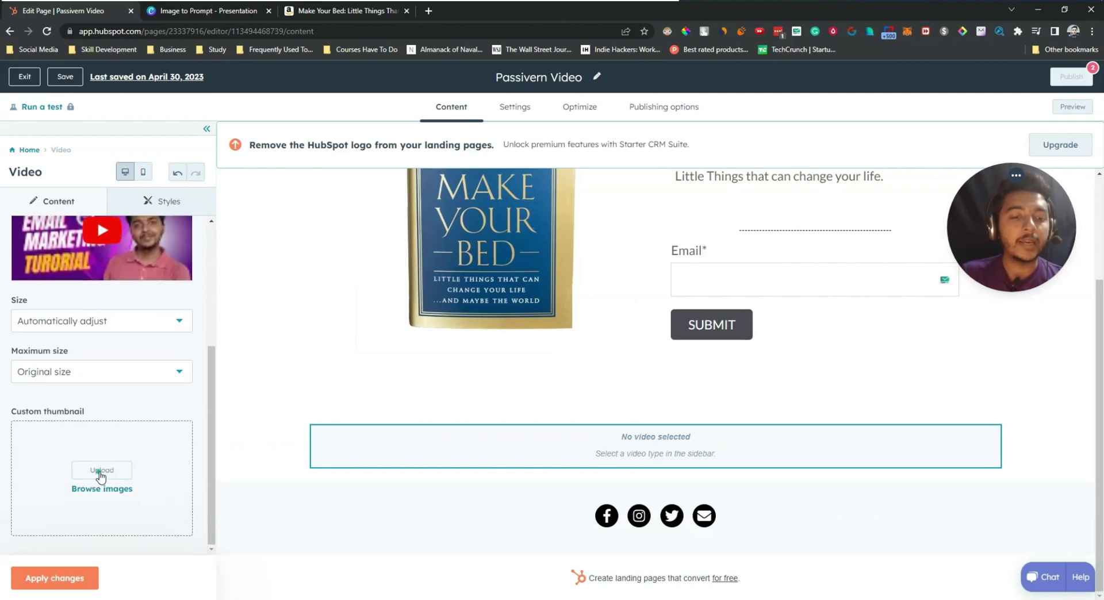
# Step: Apply the video module, set its maximum size to Full width, and apply that change to the page
pyautogui.click(69, 578)
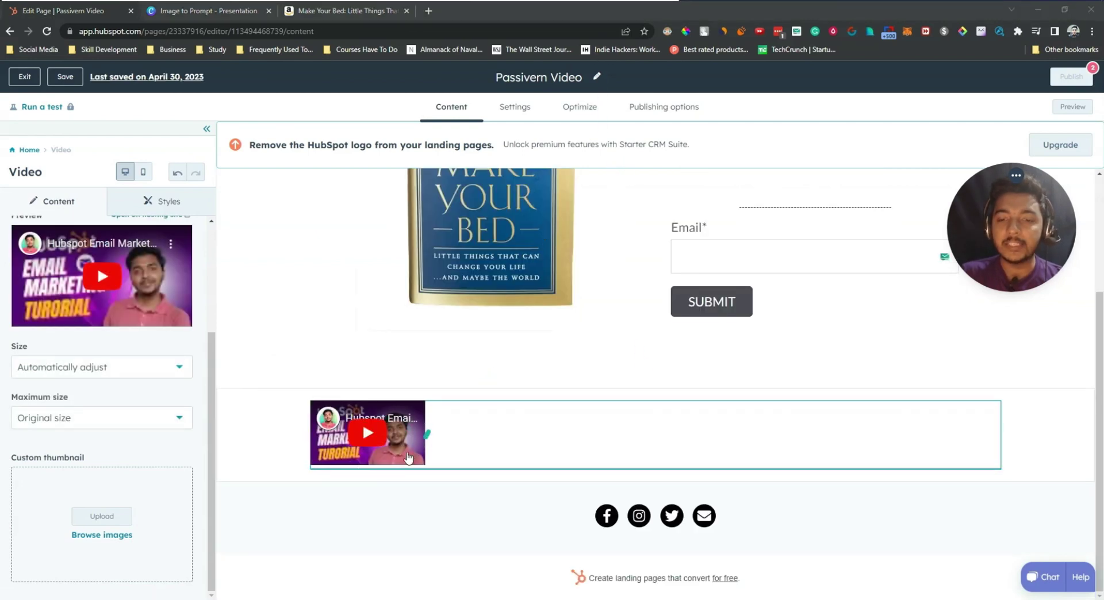
pyautogui.click(128, 426)
pyautogui.click(94, 486)
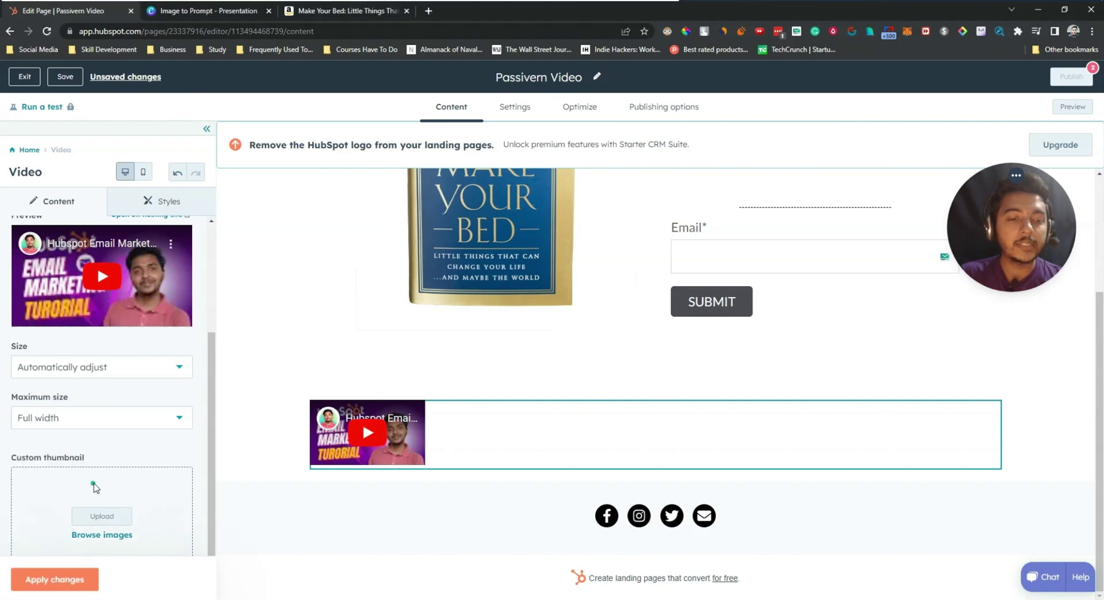
pyautogui.click(63, 579)
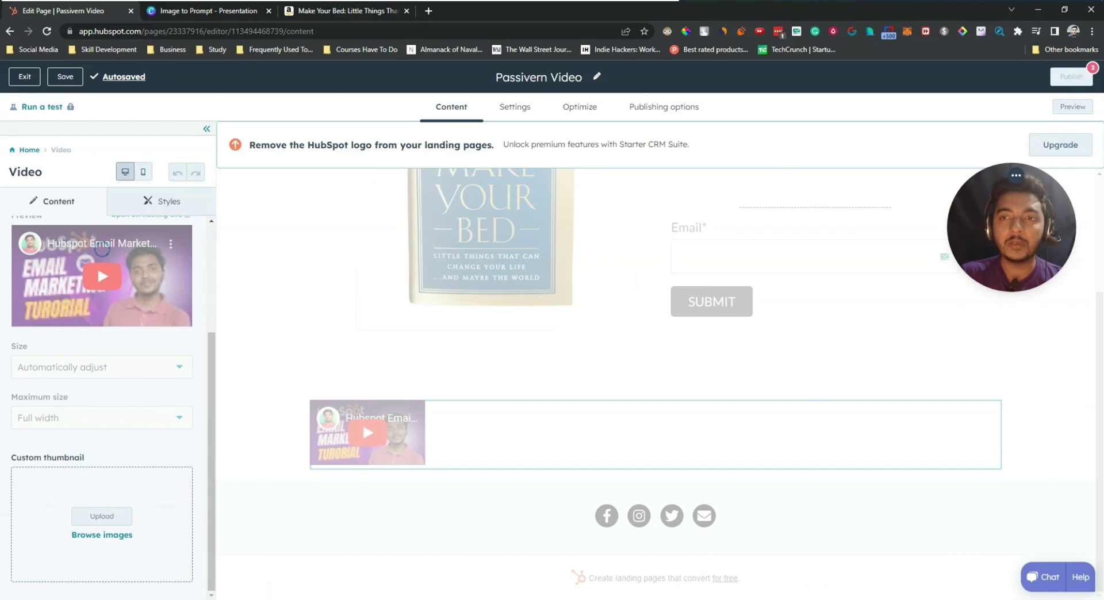
pyautogui.scroll(-5, 614, 304)
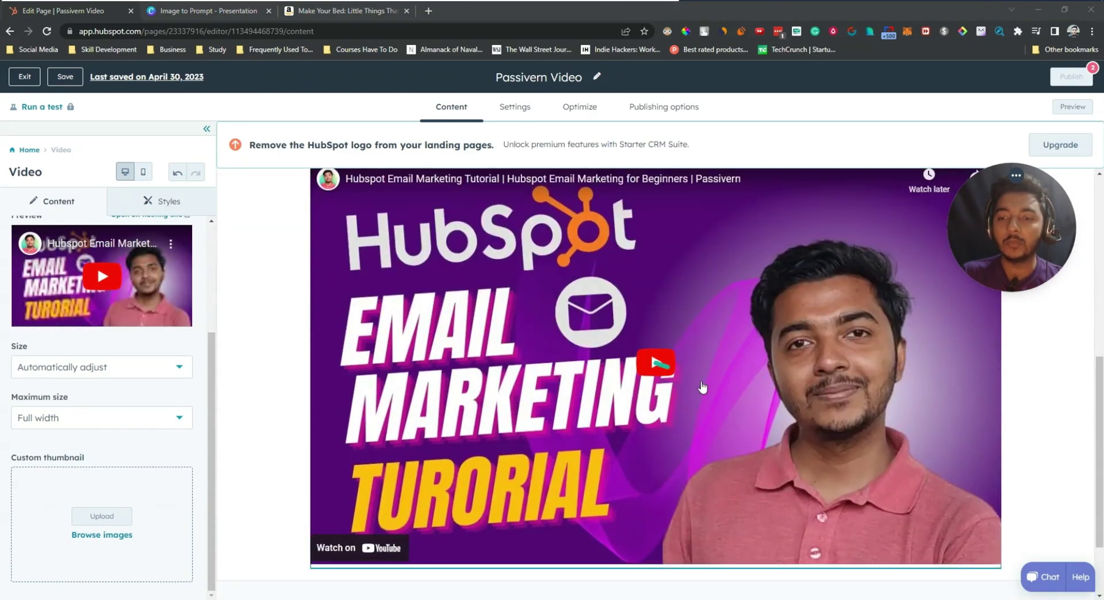
pyautogui.scroll(5, 681, 378)
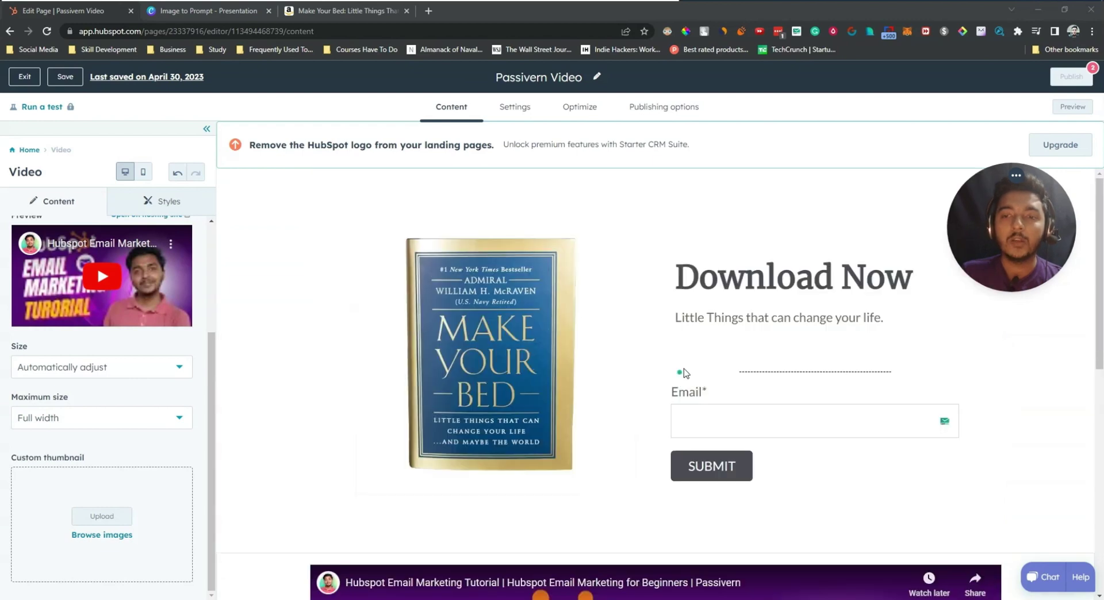
# Step: Examine the video module's visibility, alignment and spacing, and typography style settings, and return to the list of addable modules
pyautogui.click(162, 205)
pyautogui.click(43, 234)
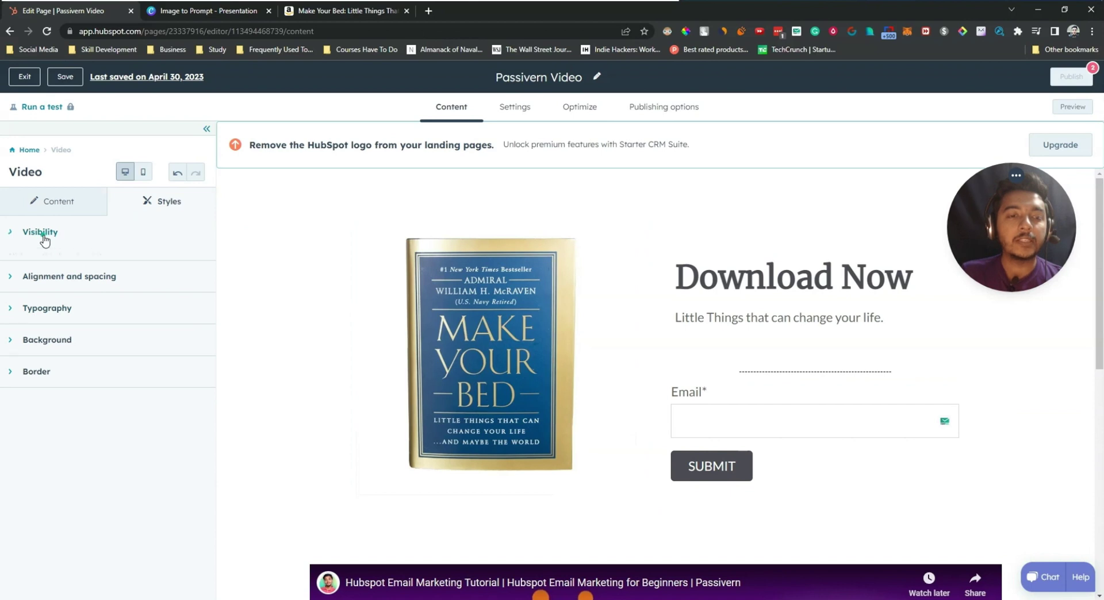
pyautogui.click(50, 323)
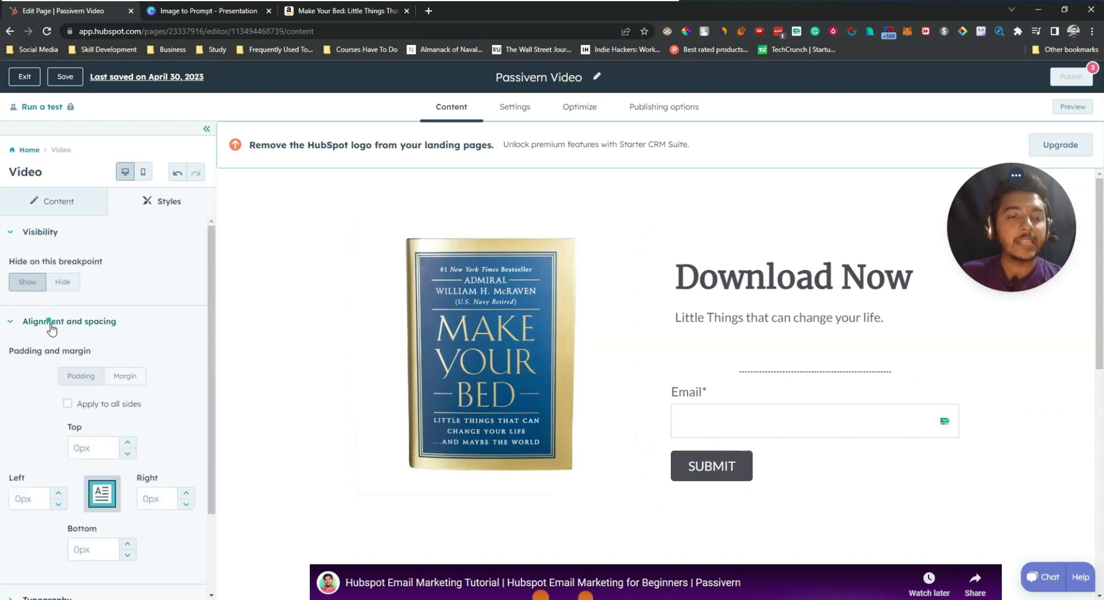
pyautogui.scroll(-2, 74, 357)
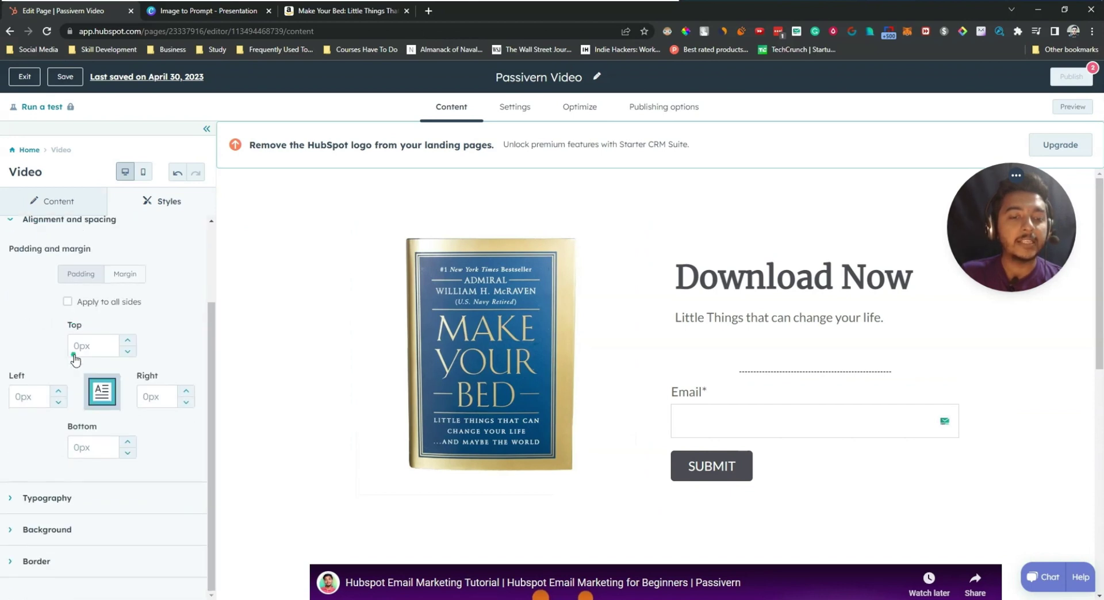
pyautogui.click(36, 498)
pyautogui.scroll(-4, 37, 495)
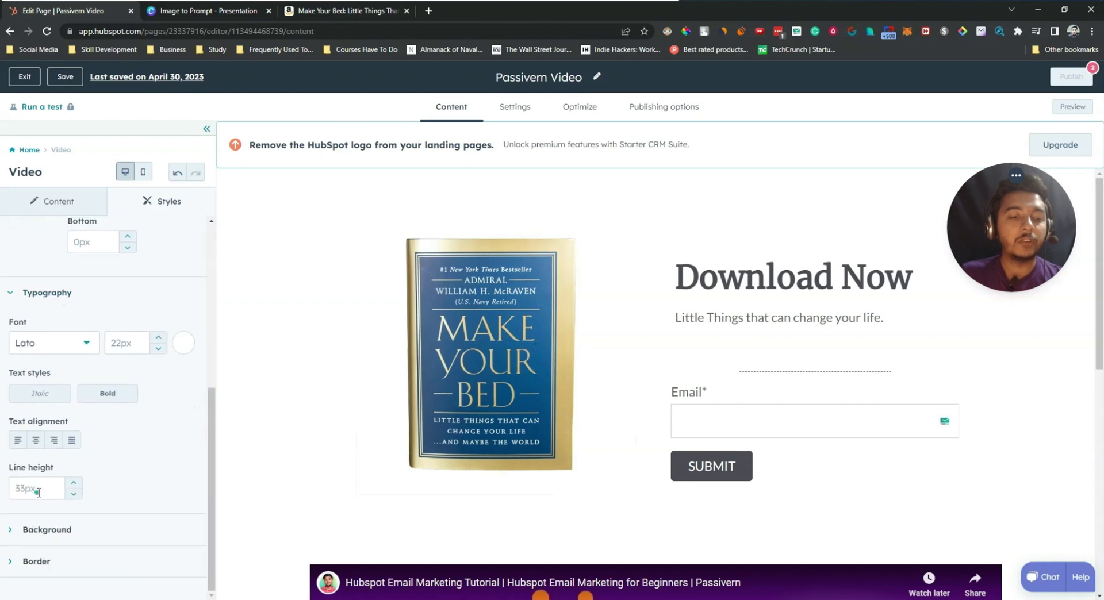
pyautogui.scroll(6, 118, 305)
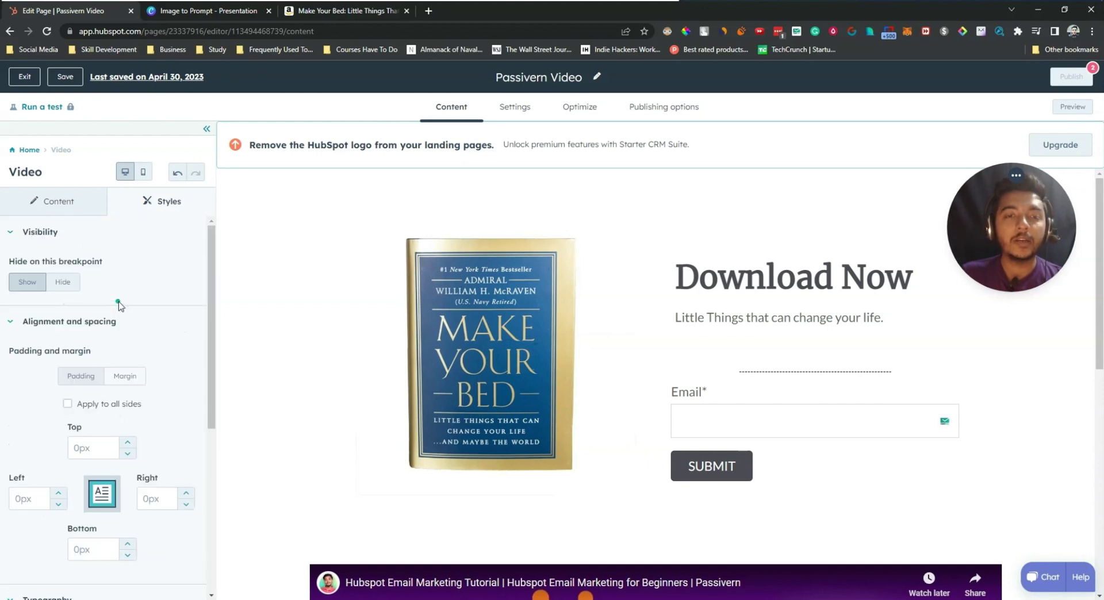
pyautogui.click(290, 275)
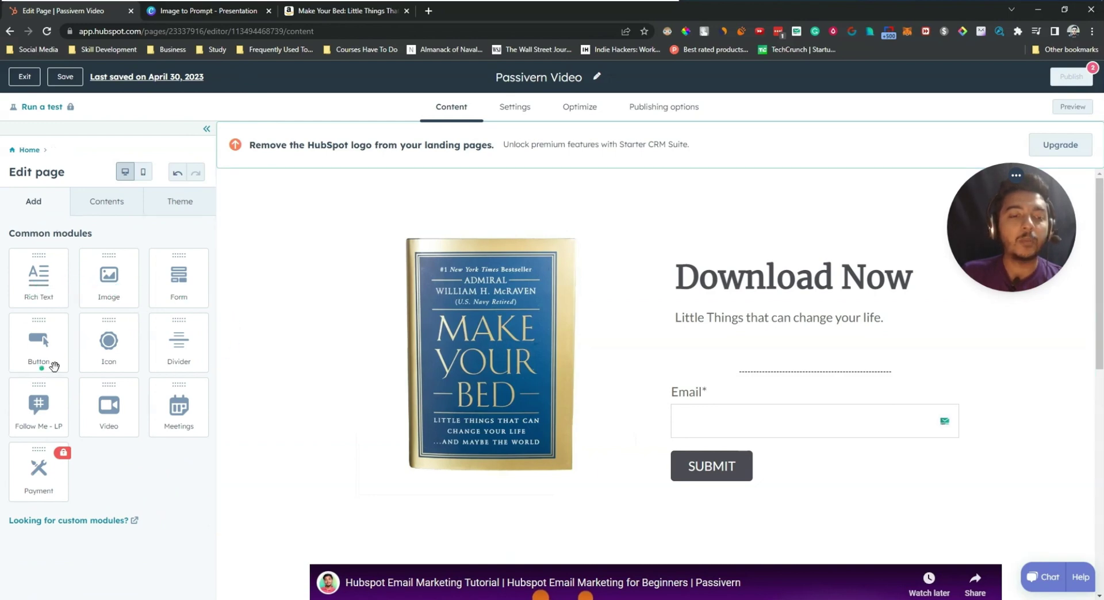
# Step: View the upgrade information for the locked Payment module and dismiss it
pyautogui.scroll(-1, 768, 447)
pyautogui.scroll(-5, 767, 447)
pyautogui.scroll(5, 805, 460)
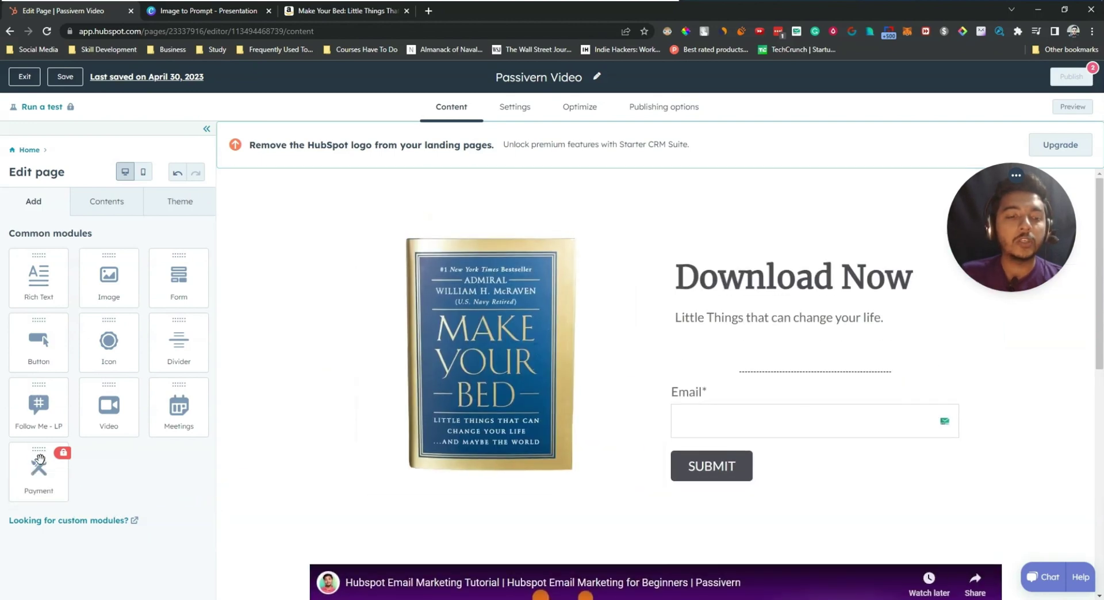
pyautogui.click(60, 463)
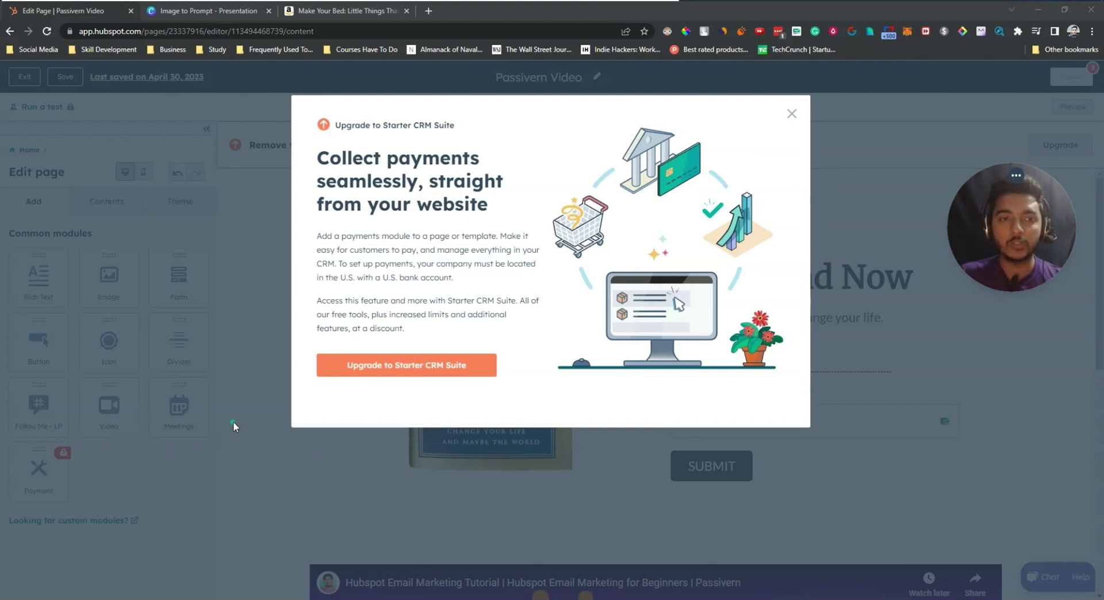
pyautogui.click(792, 113)
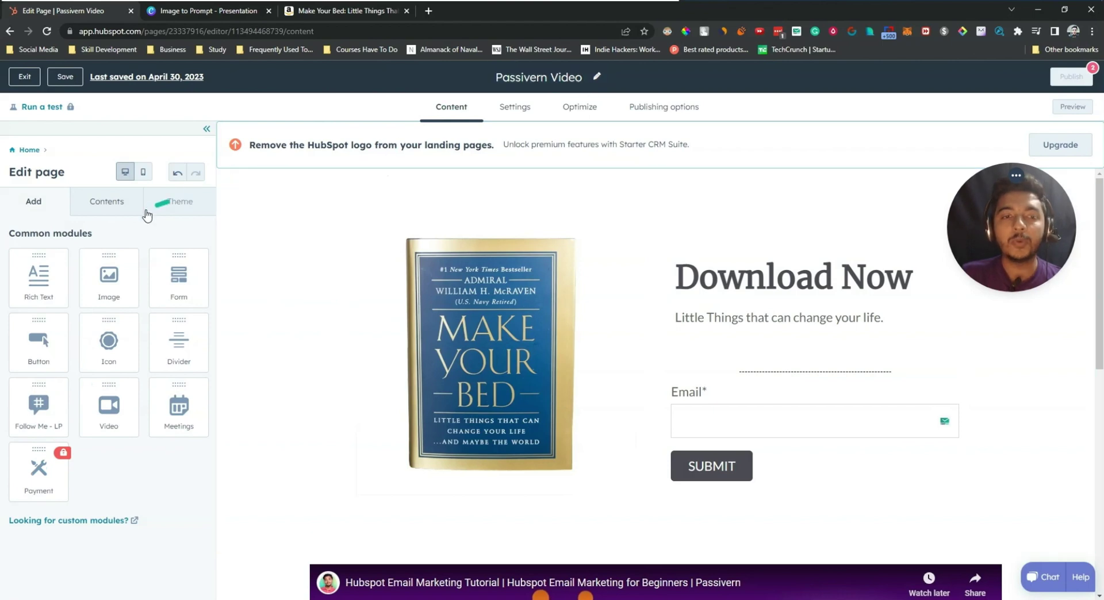
# Step: Look over the whole landing page, and examine its content structure of sections, columns and modules down to the footer
pyautogui.scroll(-5, 475, 444)
pyautogui.scroll(5, 475, 443)
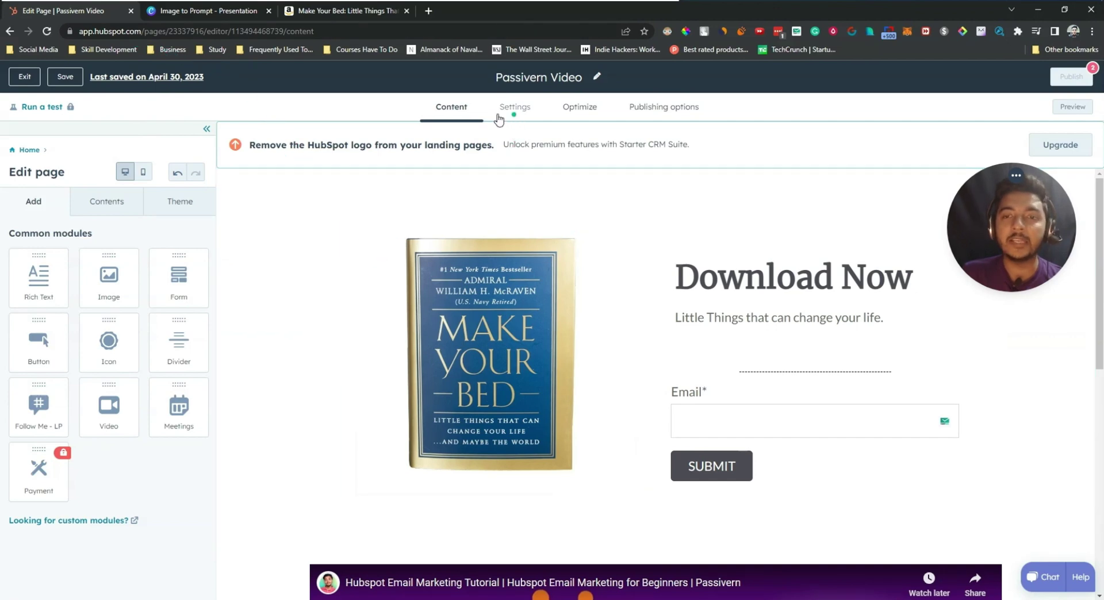
pyautogui.scroll(-8, 709, 425)
pyautogui.scroll(7, 713, 472)
pyautogui.scroll(2, 713, 472)
pyautogui.scroll(-7, 707, 468)
pyautogui.scroll(7, 696, 460)
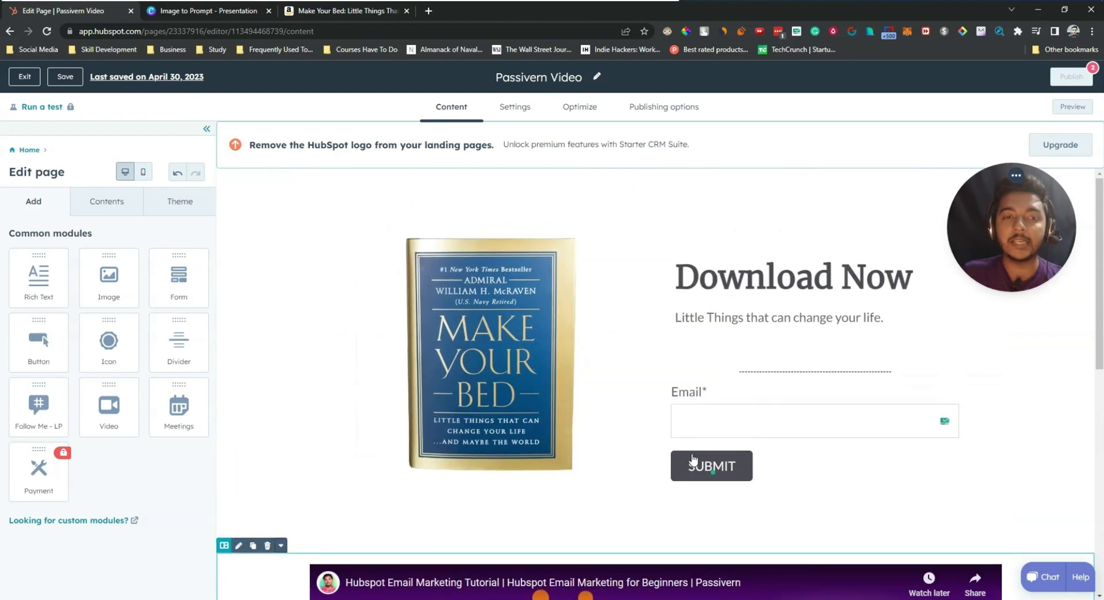
pyautogui.click(109, 203)
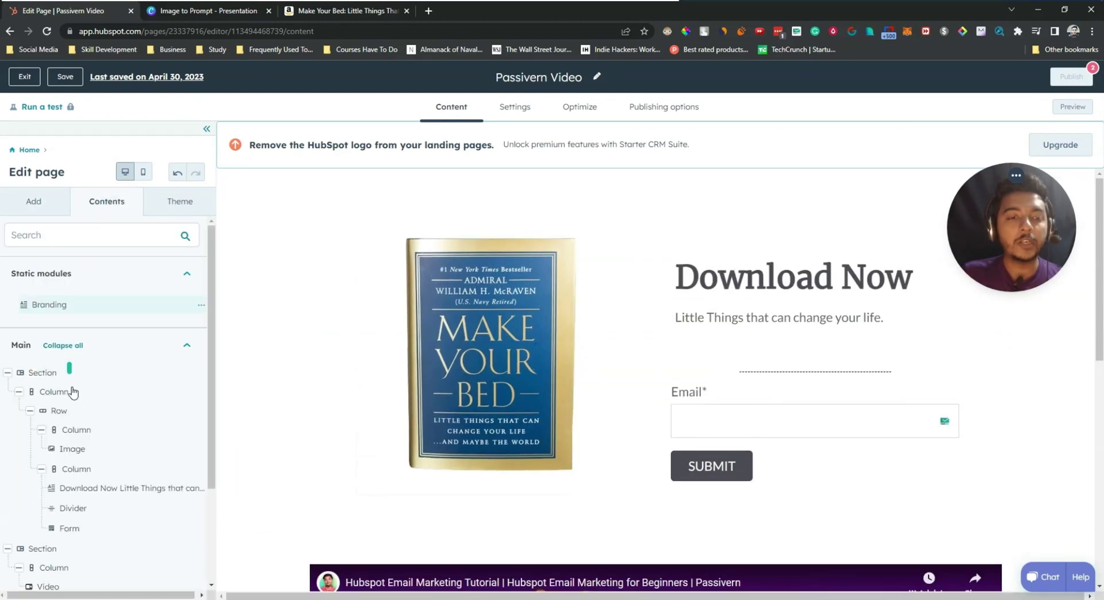
pyautogui.scroll(-3, 88, 564)
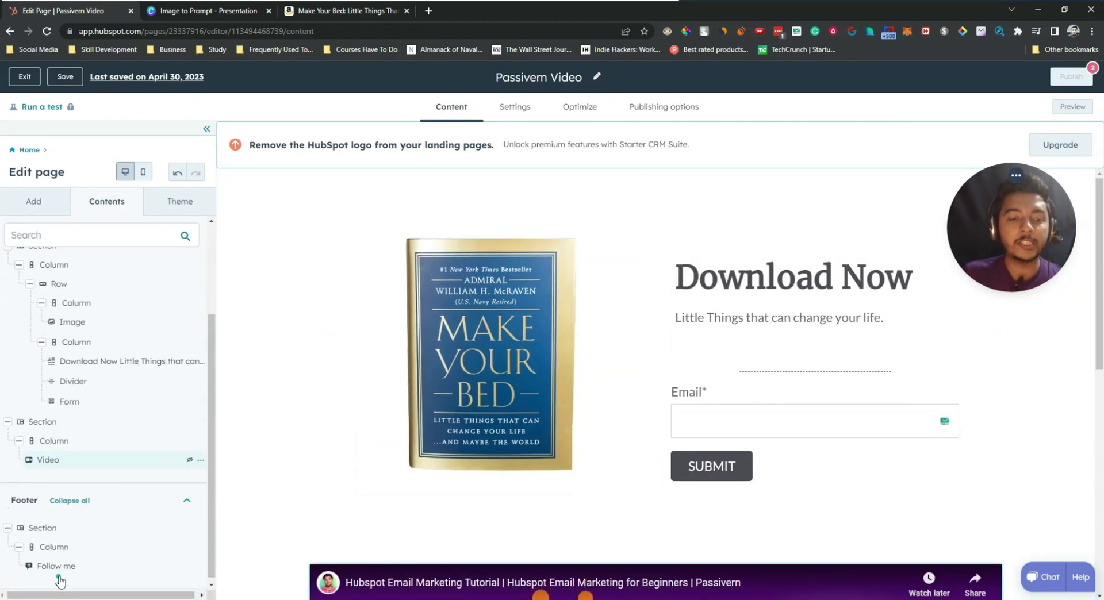
pyautogui.scroll(3, 153, 279)
# Step: Review the theme's typography settings and its forms and buttons settings
pyautogui.click(159, 212)
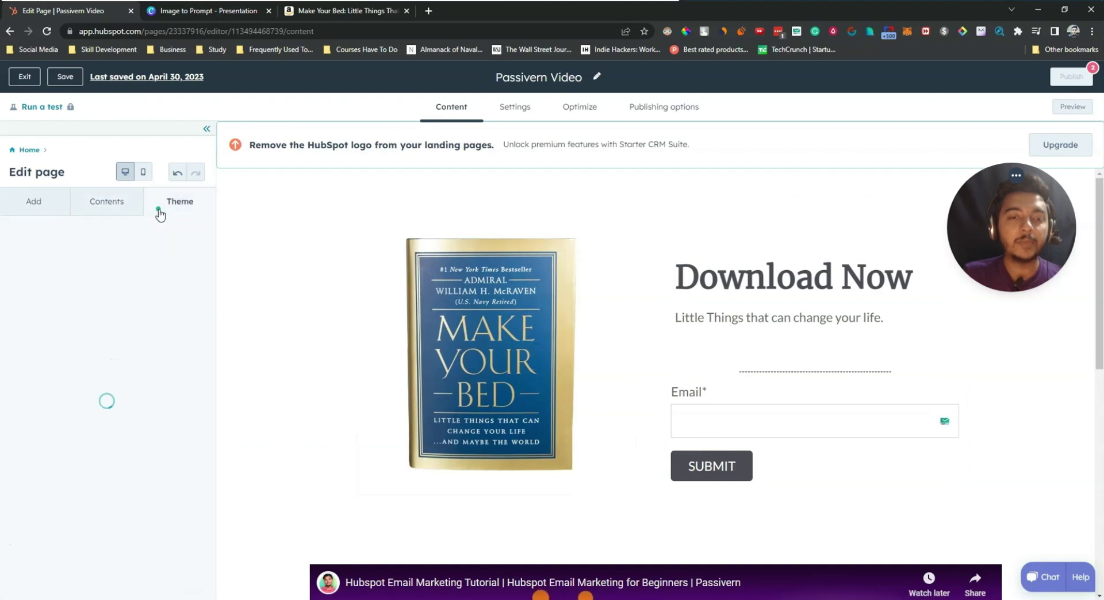
pyautogui.click(94, 237)
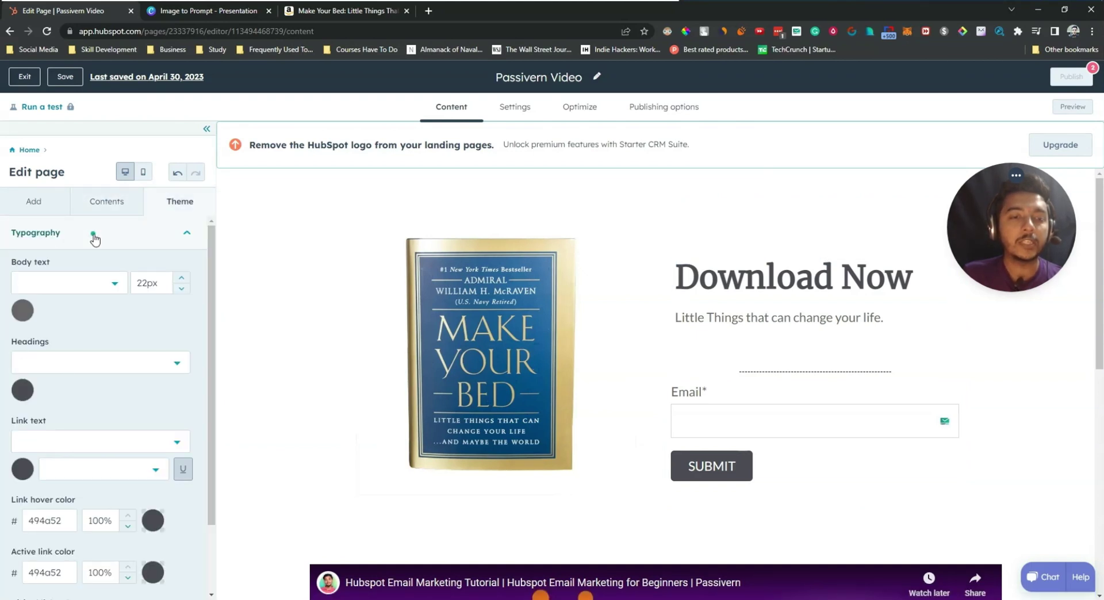
pyautogui.click(95, 236)
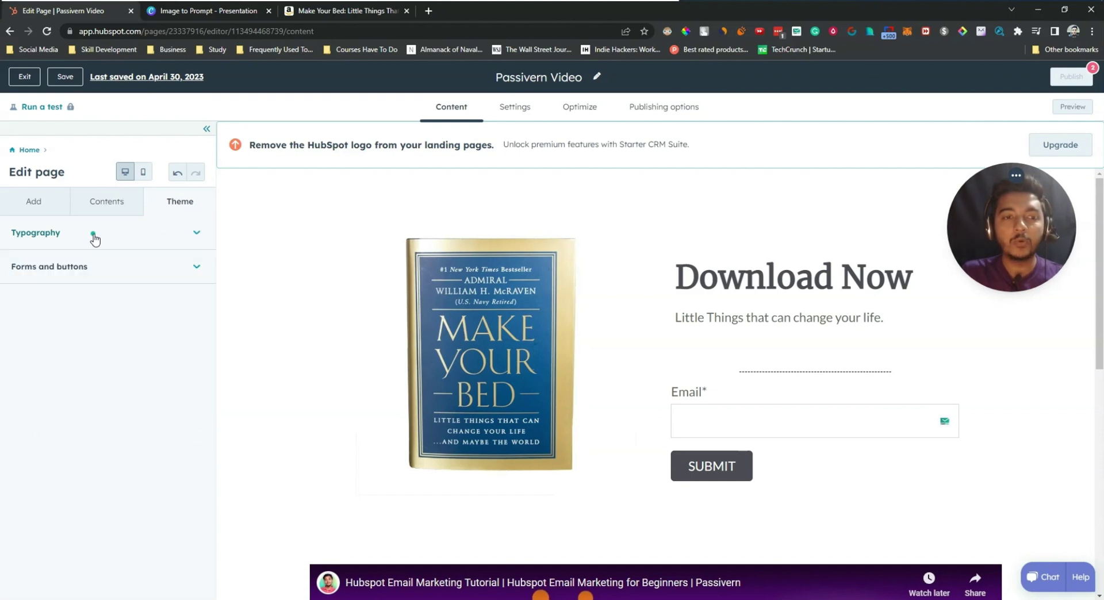
pyautogui.click(100, 271)
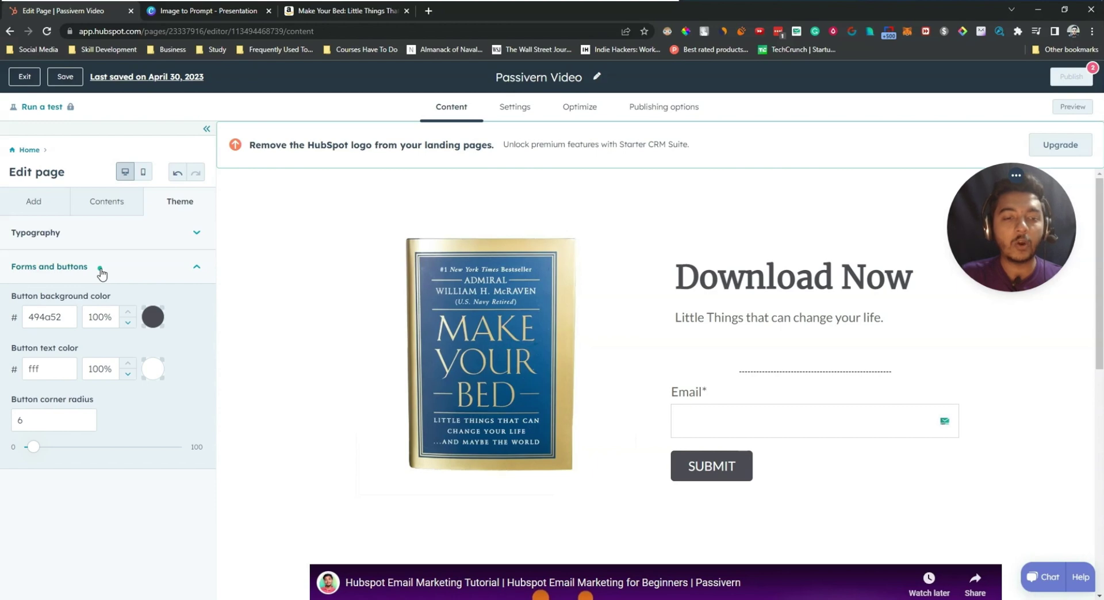
pyautogui.click(101, 271)
# Step: Check the landing page's mobile layout from the cover down to the footer, and return to the desktop layout
pyautogui.click(143, 171)
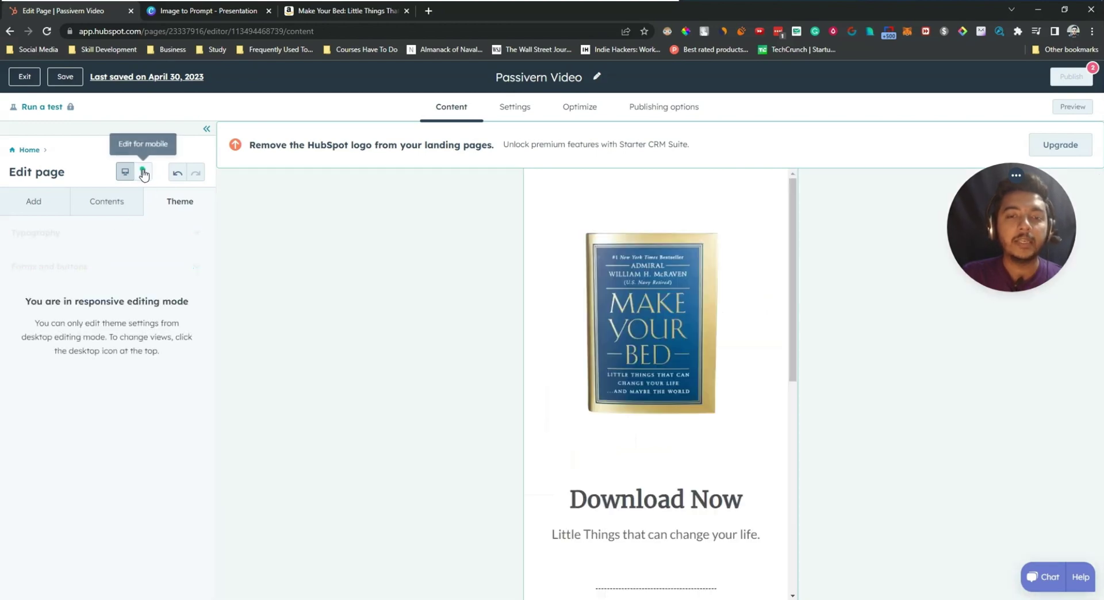
pyautogui.scroll(-8, 685, 373)
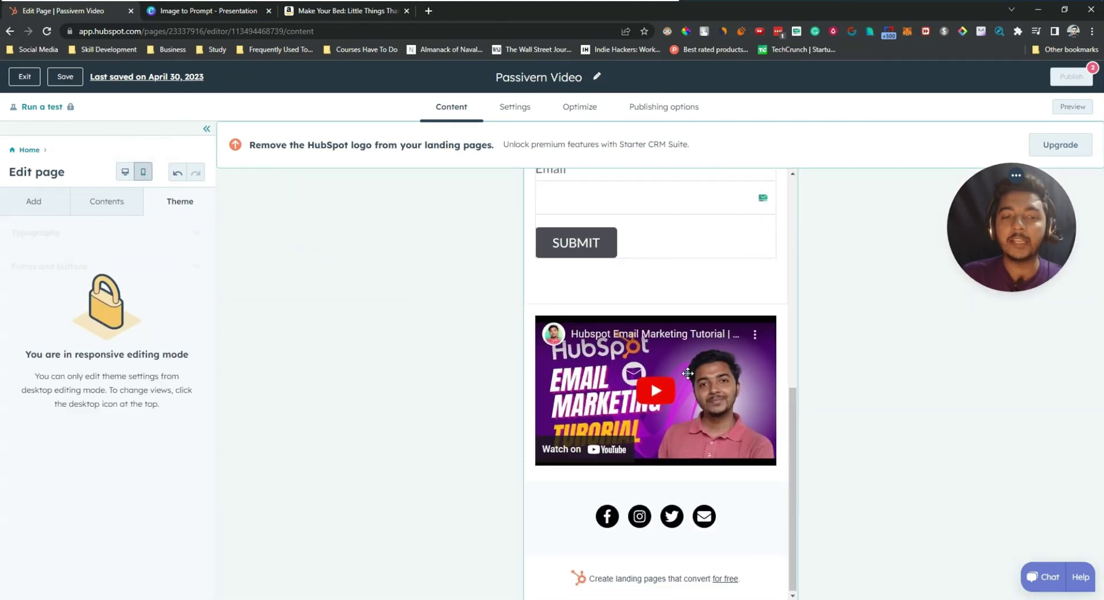
pyautogui.scroll(8, 688, 374)
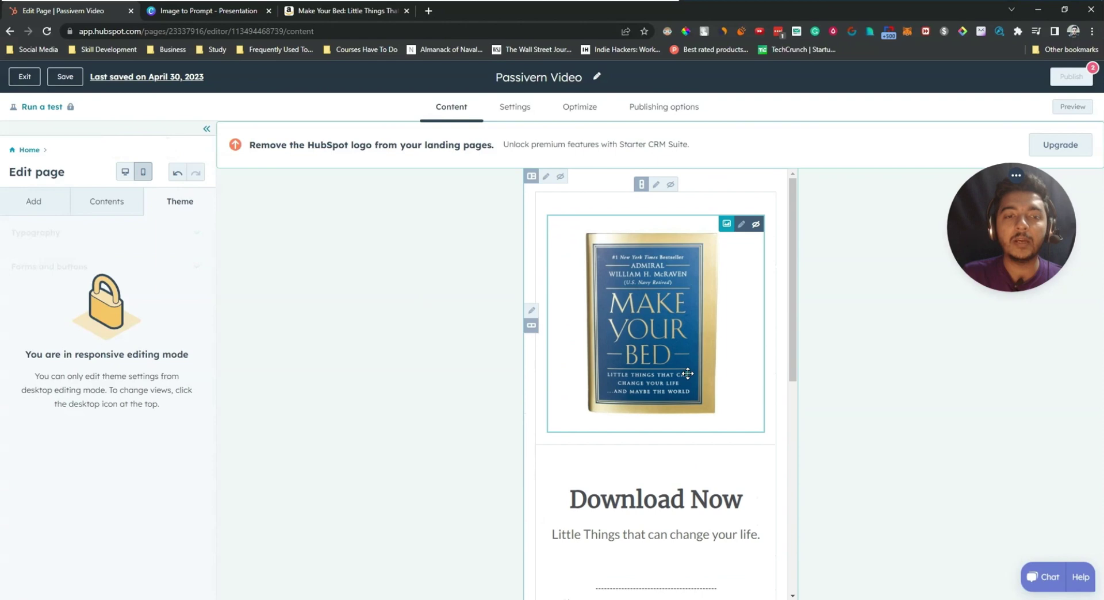
pyautogui.click(126, 173)
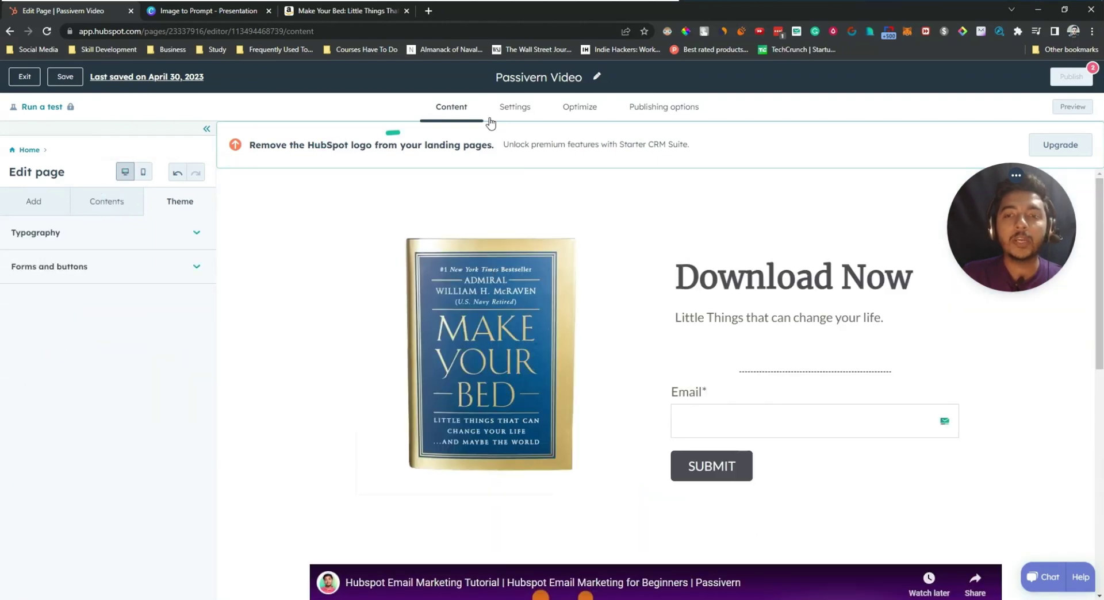
pyautogui.scroll(-3, 529, 390)
pyautogui.scroll(3, 529, 390)
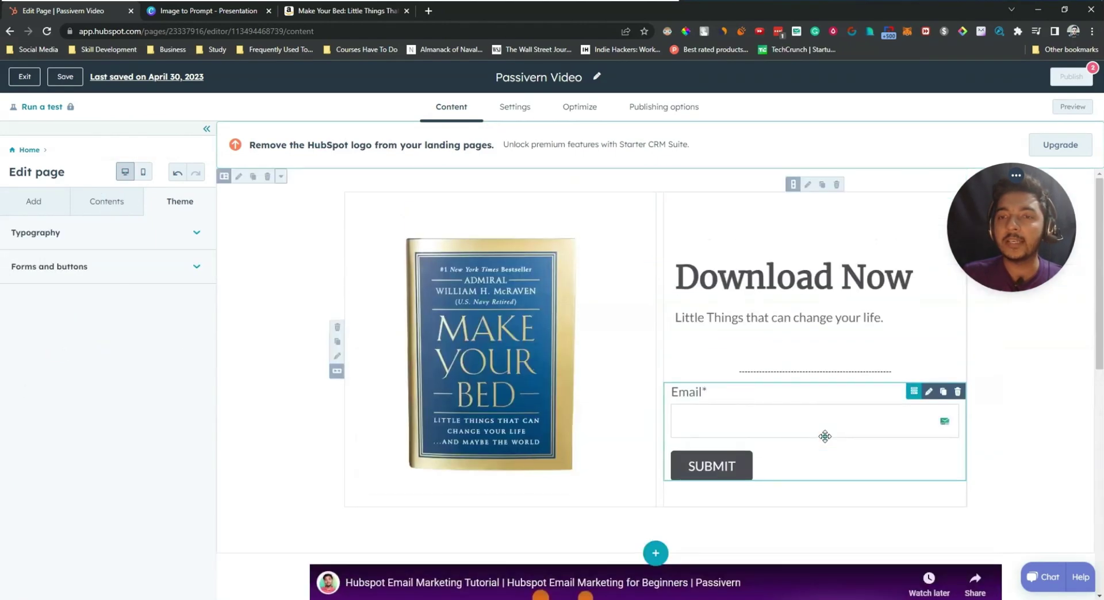
# Step: Set the page title to "Passivern Video Purpose Landing Page" in the page settings
pyautogui.click(513, 111)
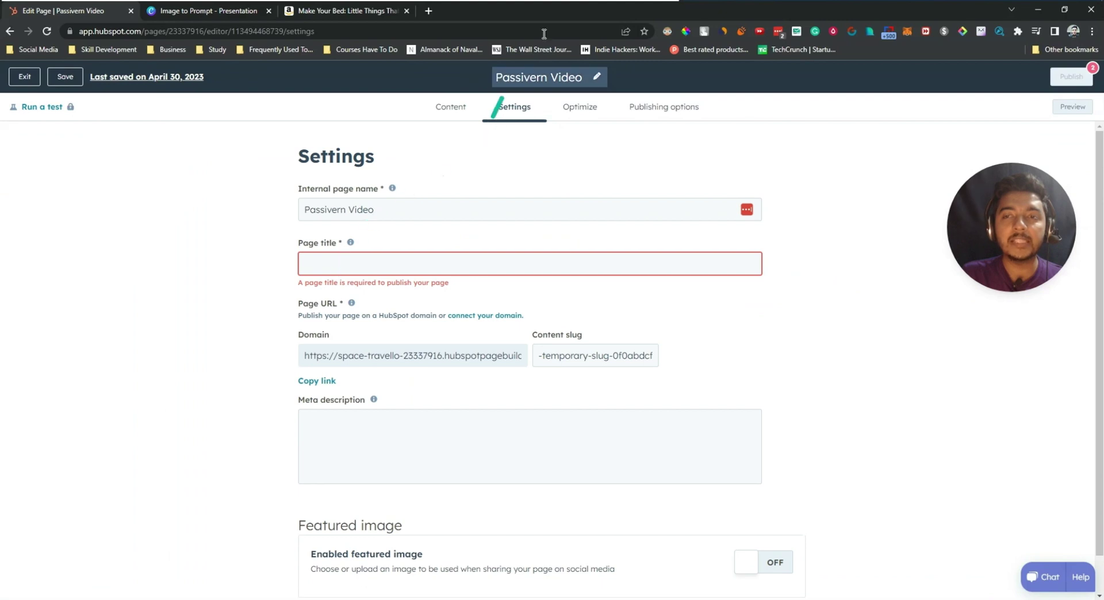
pyautogui.write('Passivern Video Purpose Landing Page')
pyautogui.moveTo(307, 263); pyautogui.dragTo(469, 263)
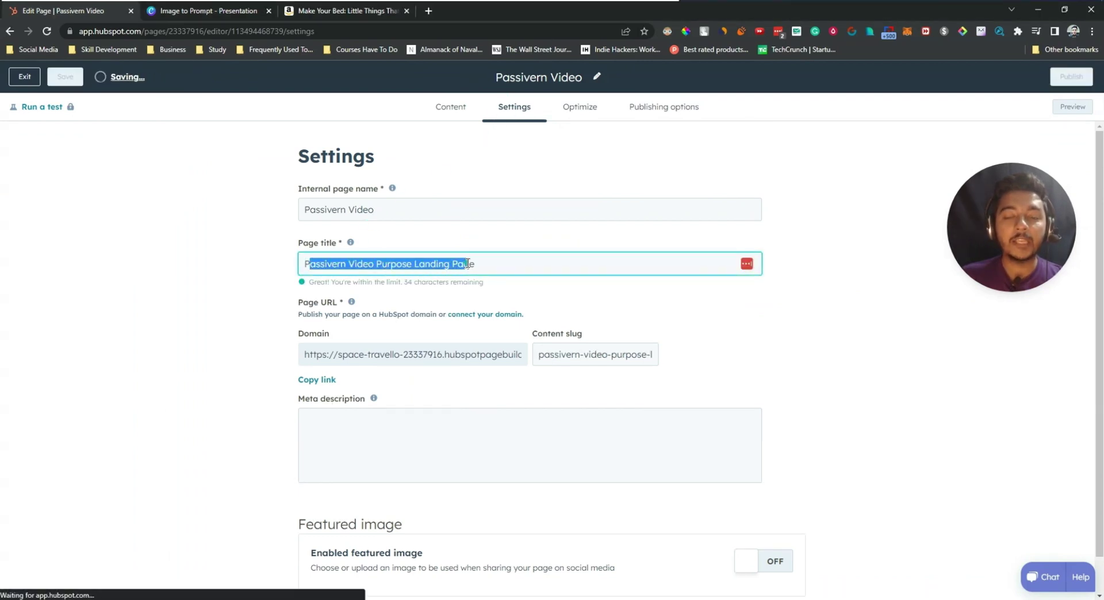
pyautogui.click(467, 263)
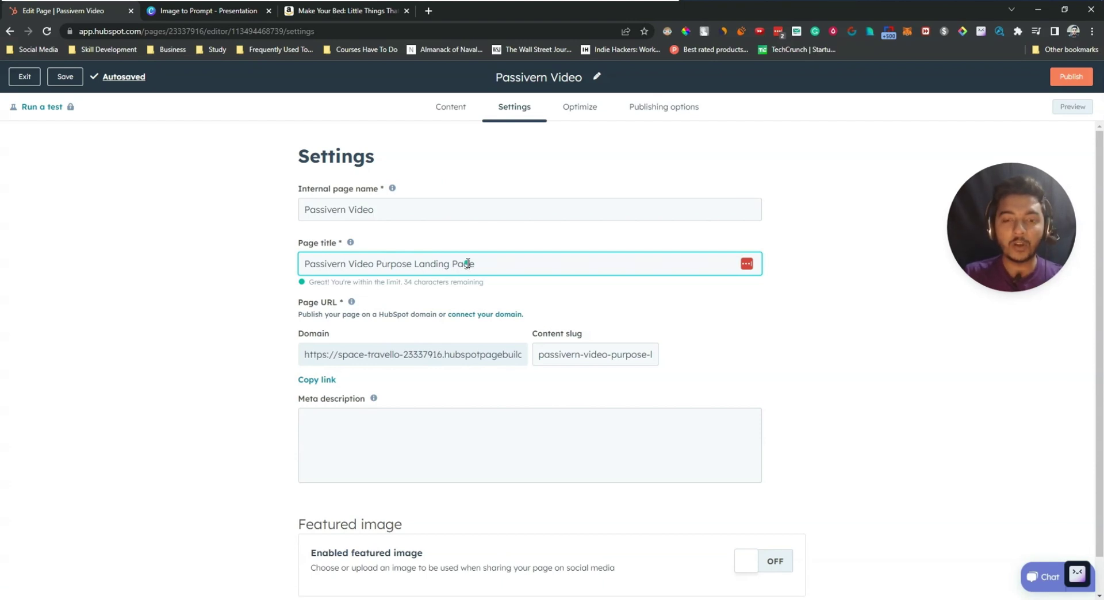
# Step: Examine the page URL's content slug, domain and option for connecting a custom domain
pyautogui.moveTo(536, 355); pyautogui.dragTo(692, 358)
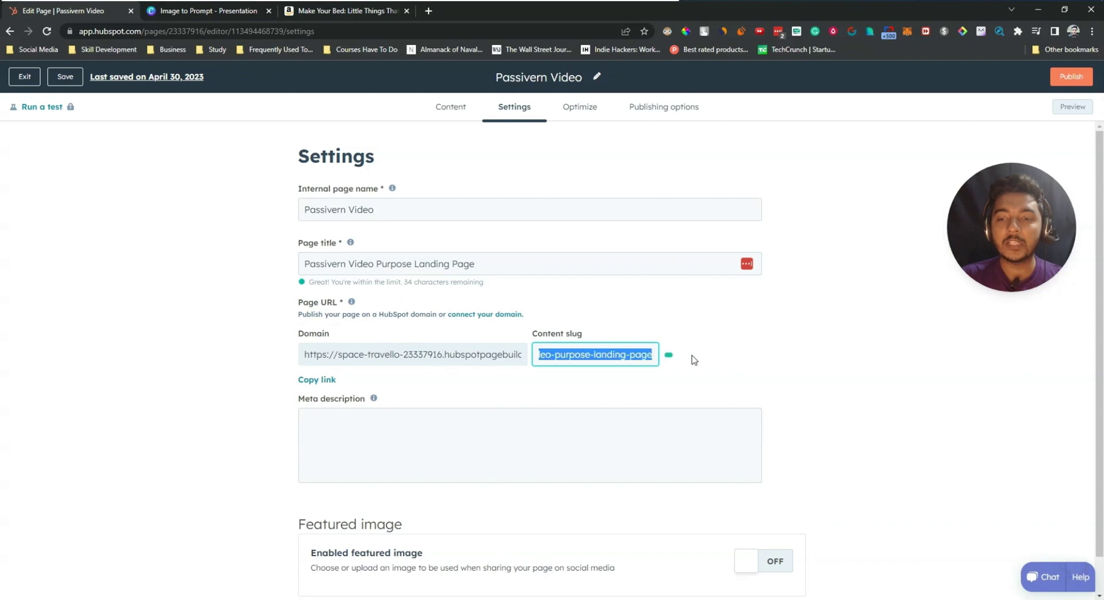
pyautogui.click(559, 349)
pyautogui.moveTo(387, 355)
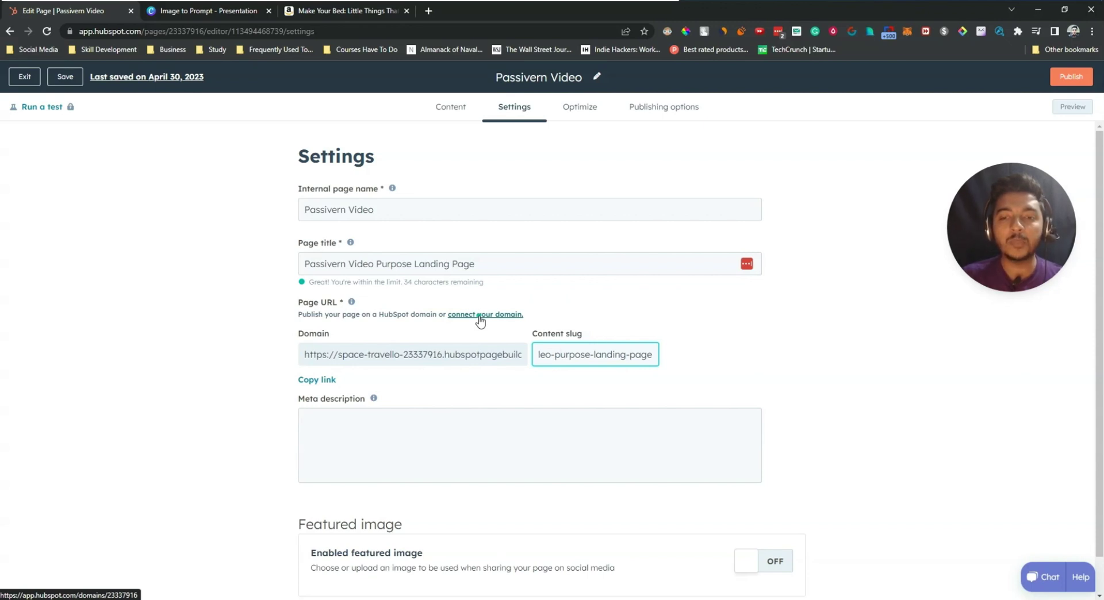
# Step: Enter the meta description "This is a test landing page where I have shown my audience how to create a landing page on Hubspot for free."
pyautogui.click(347, 449)
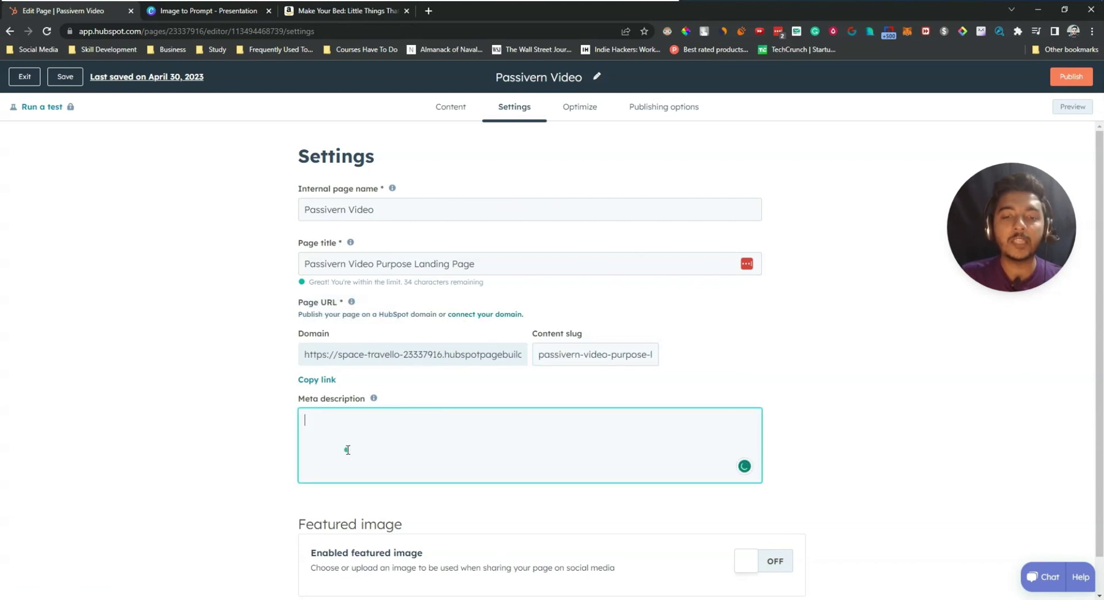
pyautogui.scroll(-1, 347, 450)
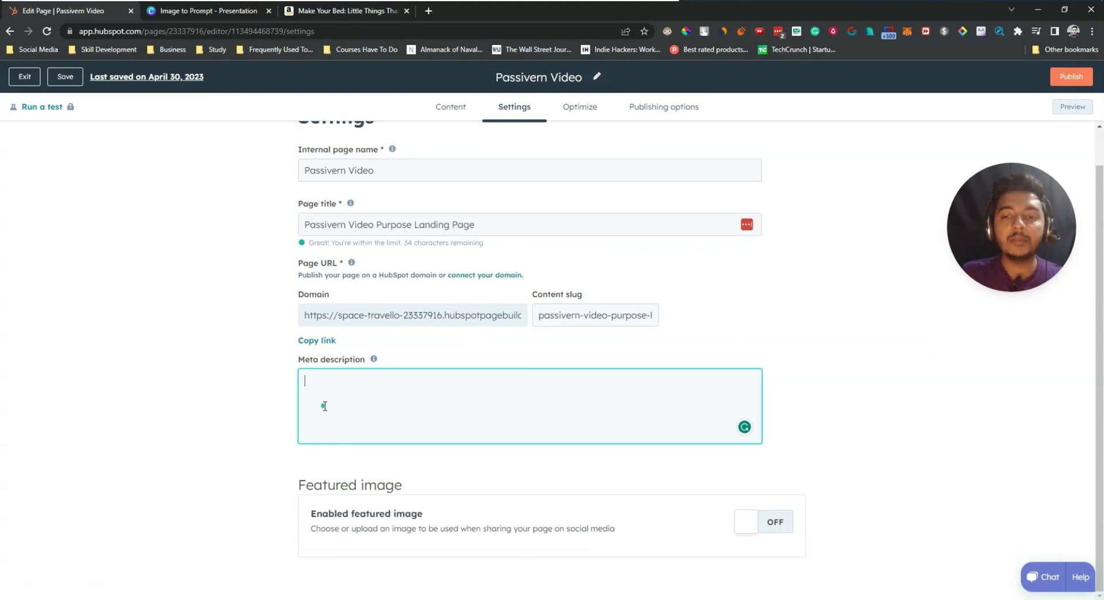
pyautogui.write('This is a test landing page where I have shown my audience how to create a landing page on Hubspot for free.')
pyautogui.doubleClick(313, 372)
pyautogui.hotkey('ctrl', 'a')
pyautogui.click(239, 400)
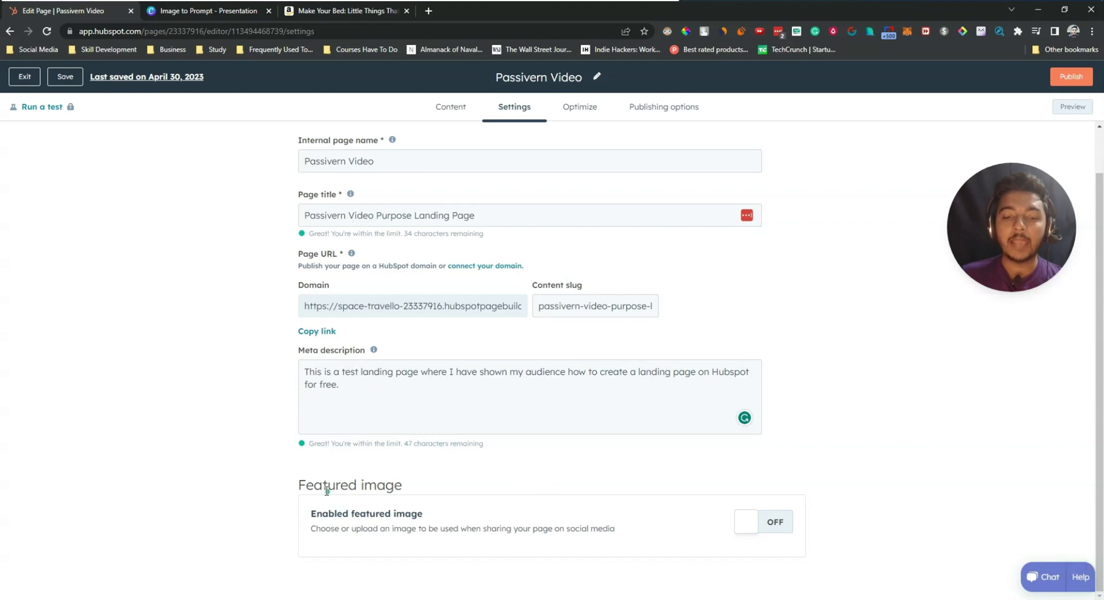
# Step: Enable the page's featured image and upload the Black Friday sale picture from the Images folder in Downloads
pyautogui.click(751, 532)
pyautogui.scroll(-2, 753, 533)
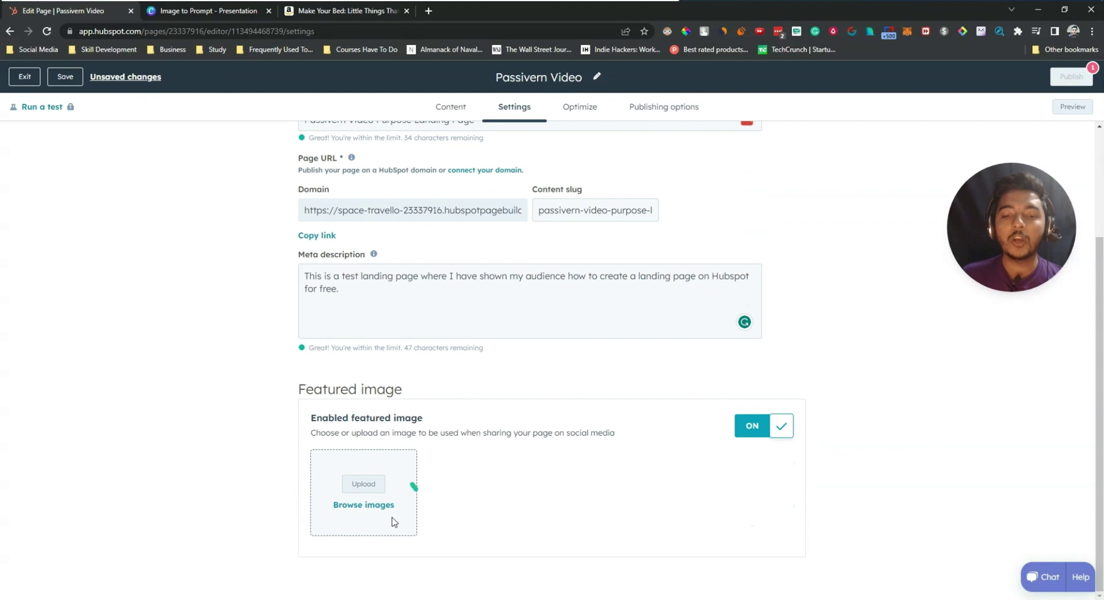
pyautogui.click(368, 489)
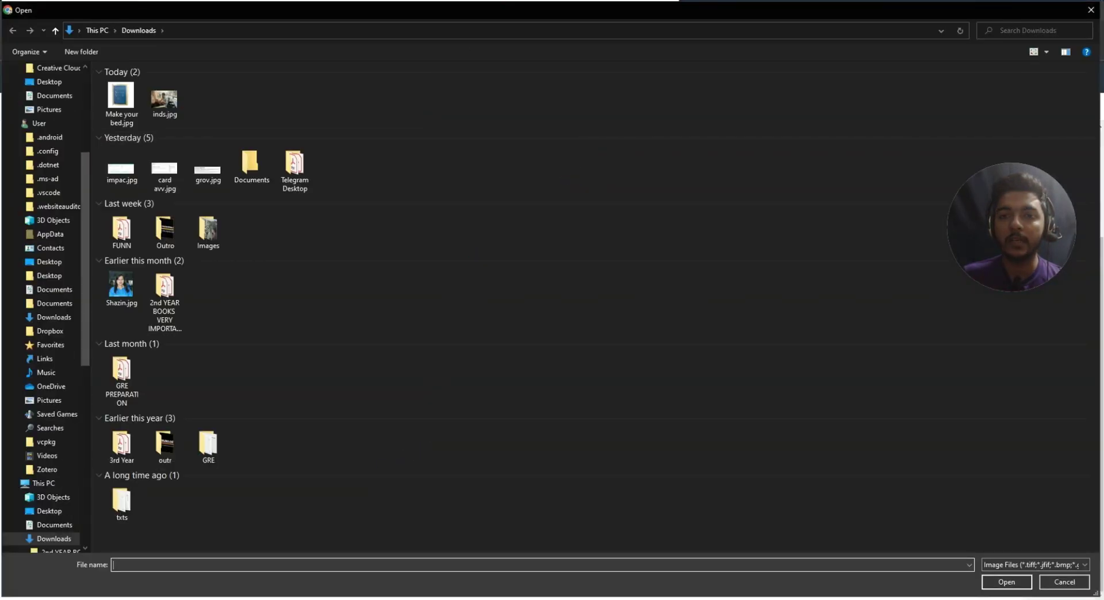
pyautogui.doubleClick(207, 233)
pyautogui.click(303, 90)
pyautogui.click(999, 582)
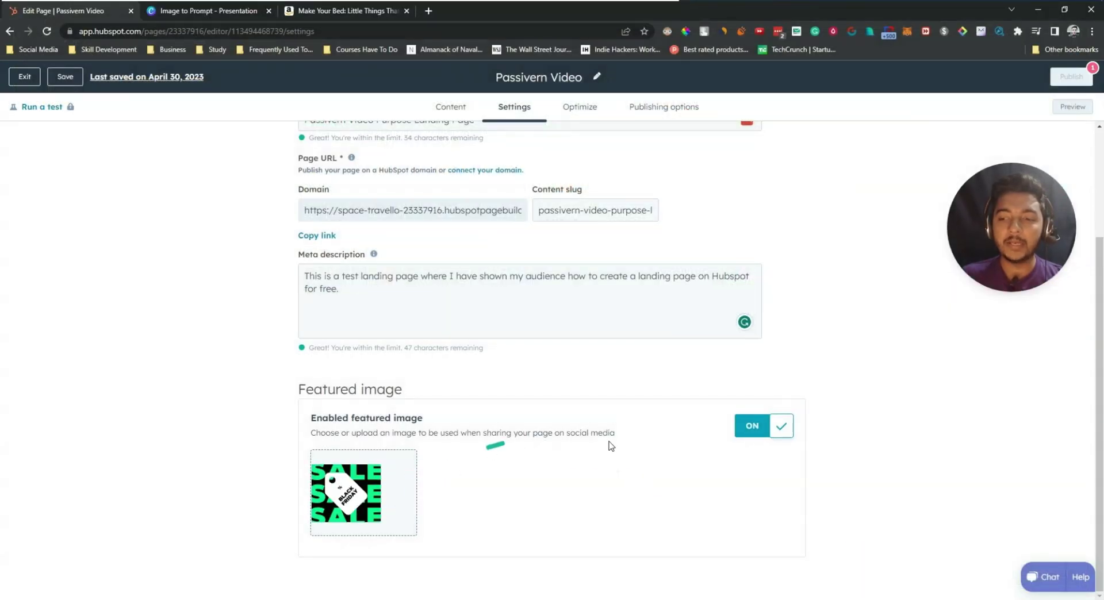
pyautogui.scroll(-2, 869, 485)
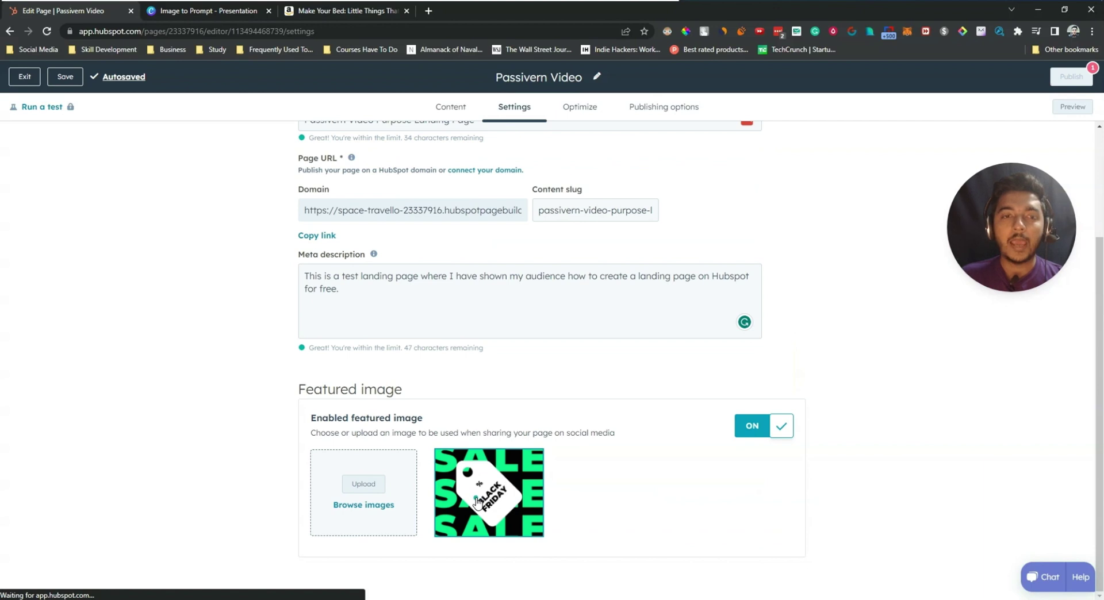
# Step: Review the title recommendations in the page's optimization checks, covering presence, length and uniqueness
pyautogui.scroll(3, 477, 503)
pyautogui.click(590, 108)
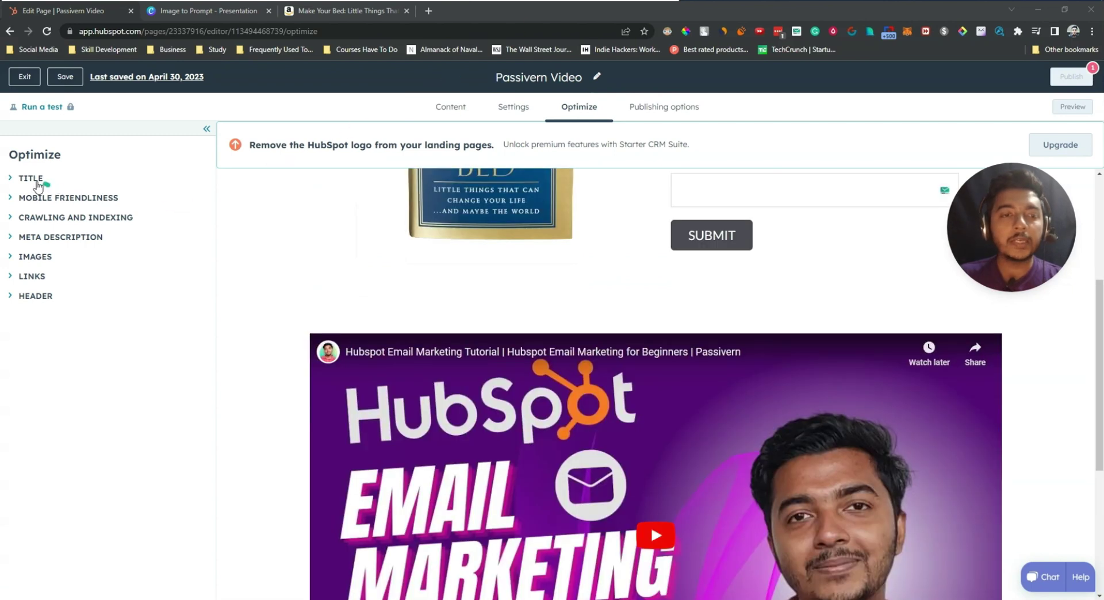
pyautogui.click(25, 182)
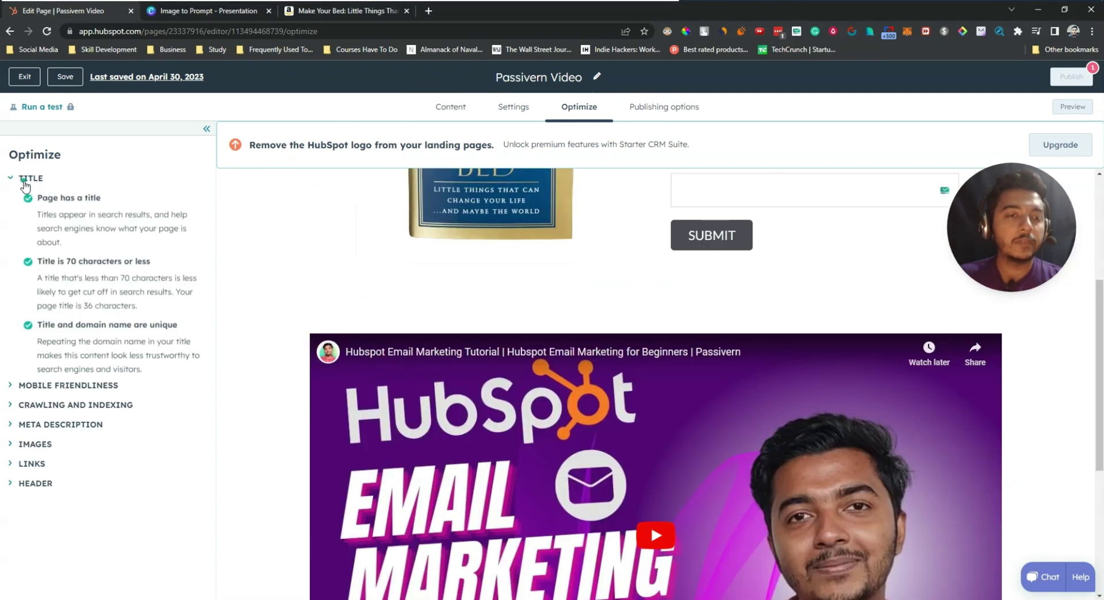
pyautogui.moveTo(43, 200); pyautogui.dragTo(104, 200)
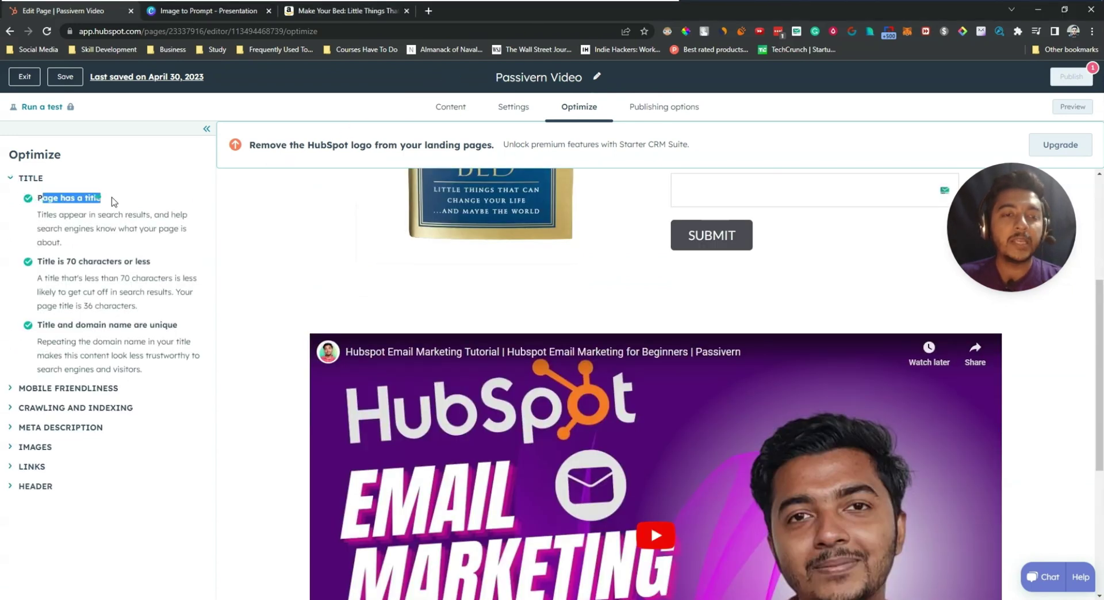
pyautogui.moveTo(46, 261); pyautogui.dragTo(160, 266)
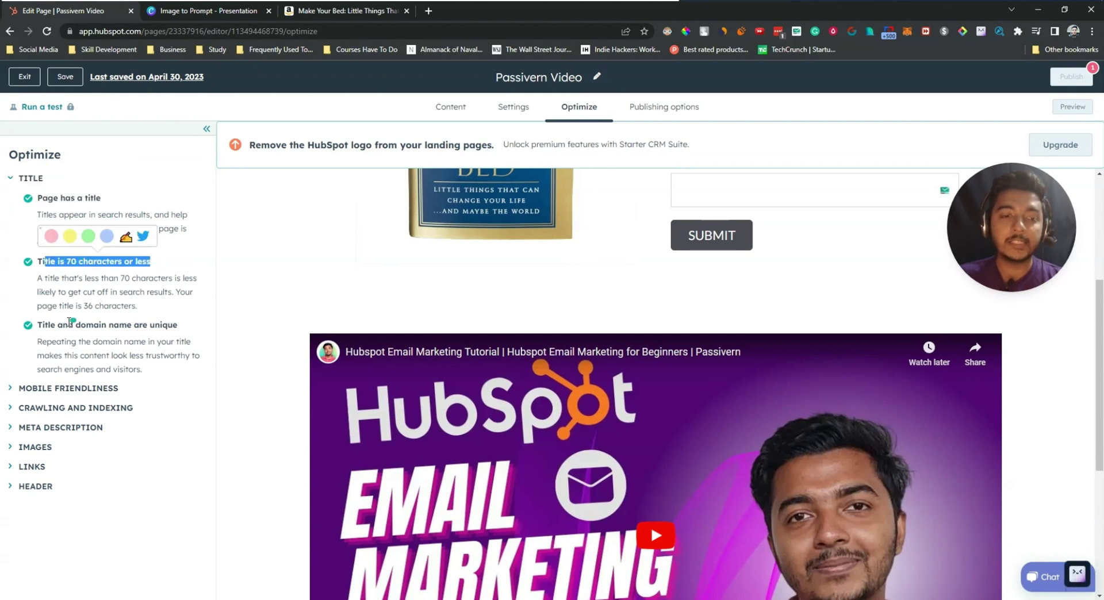
pyautogui.moveTo(43, 325); pyautogui.dragTo(178, 326)
pyautogui.click(166, 332)
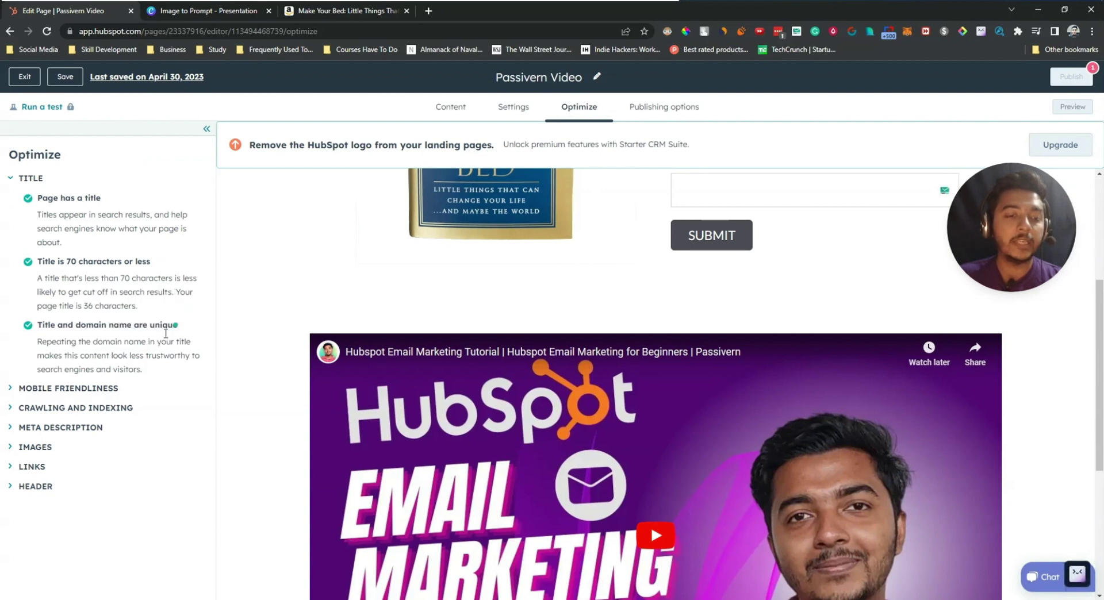
# Step: Examine the mobile friendliness, crawling and indexing, and meta description recommendations for the page
pyautogui.click(63, 389)
pyautogui.moveTo(55, 418); pyautogui.dragTo(111, 412)
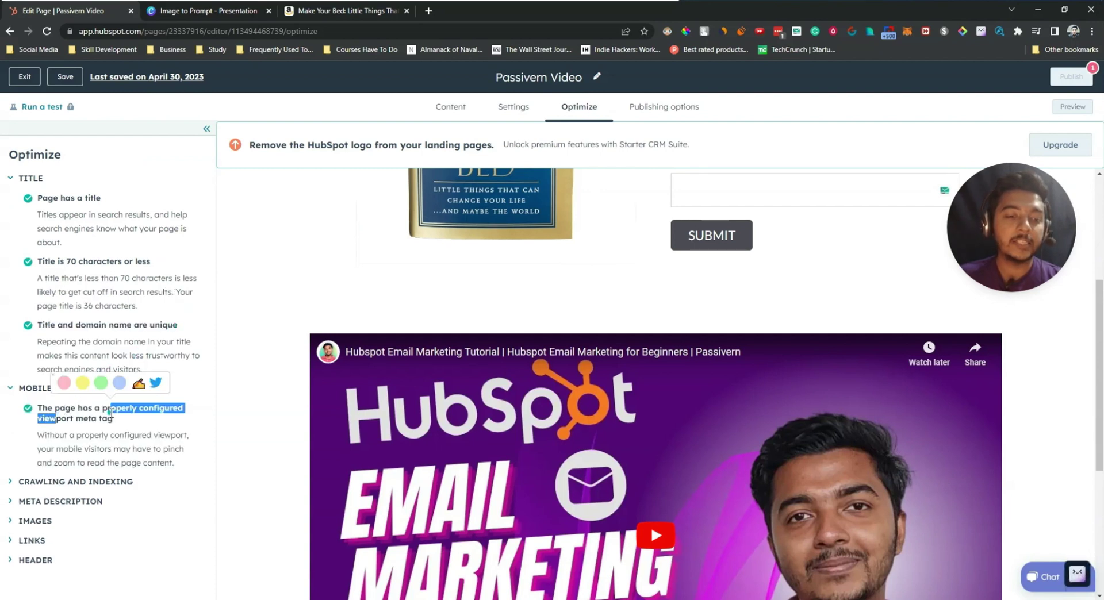
pyautogui.click(35, 482)
pyautogui.scroll(-1, 47, 480)
pyautogui.moveTo(163, 258); pyautogui.dragTo(110, 357)
pyautogui.click(116, 509)
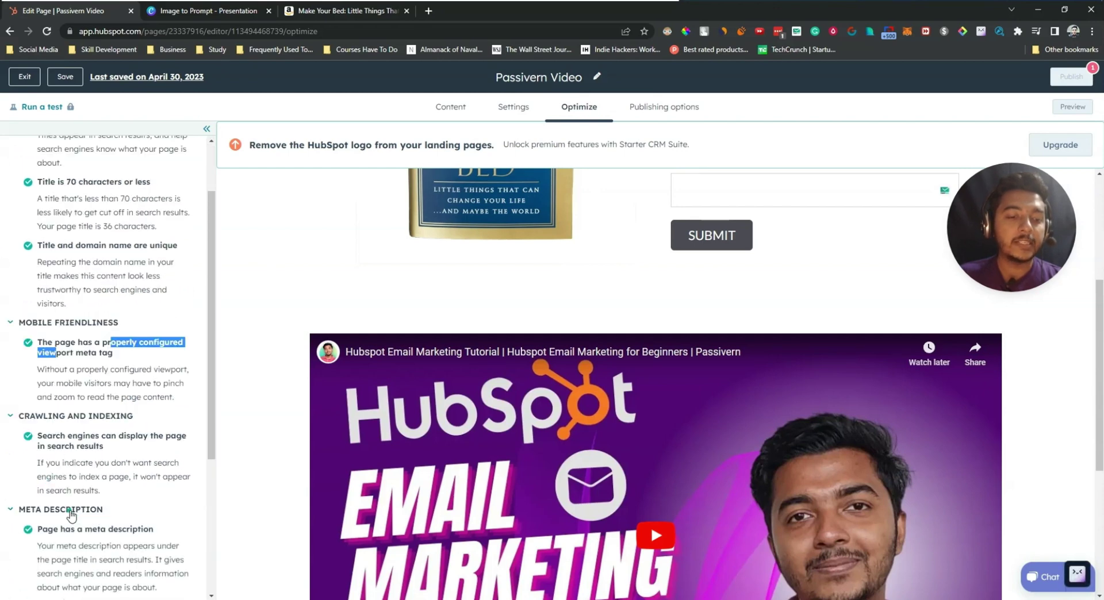
pyautogui.scroll(-3, 59, 440)
pyautogui.scroll(-1, 59, 443)
# Step: Review the images, links and header recommendations, and open the page's publishing options
pyautogui.click(31, 530)
pyautogui.scroll(-3, 75, 498)
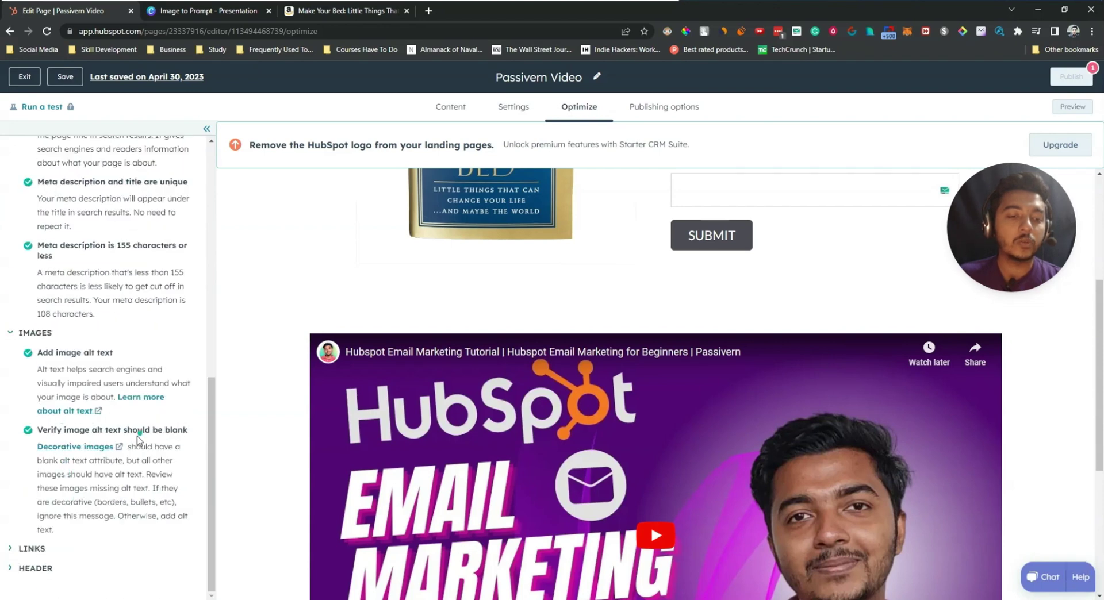
pyautogui.click(42, 548)
pyautogui.scroll(-2, 50, 506)
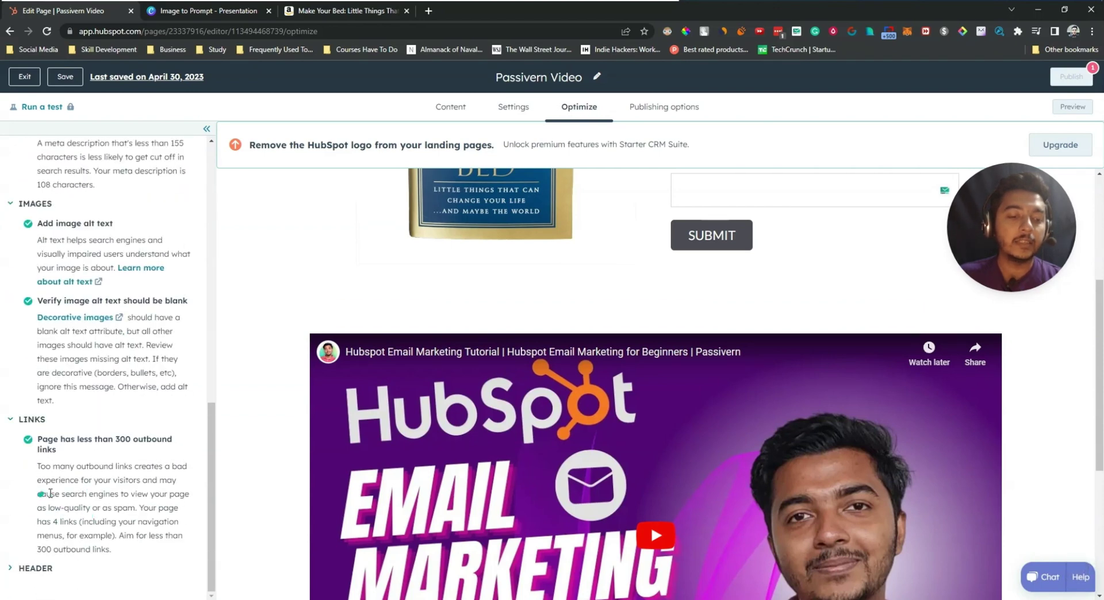
pyautogui.click(36, 568)
pyautogui.scroll(-1, 63, 552)
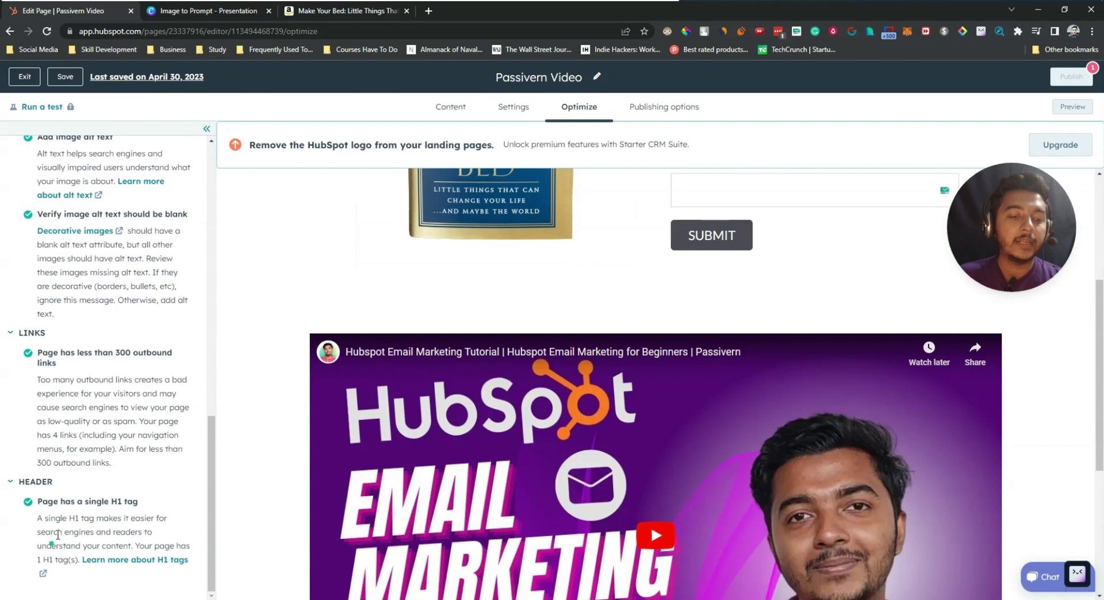
pyautogui.scroll(10, 58, 535)
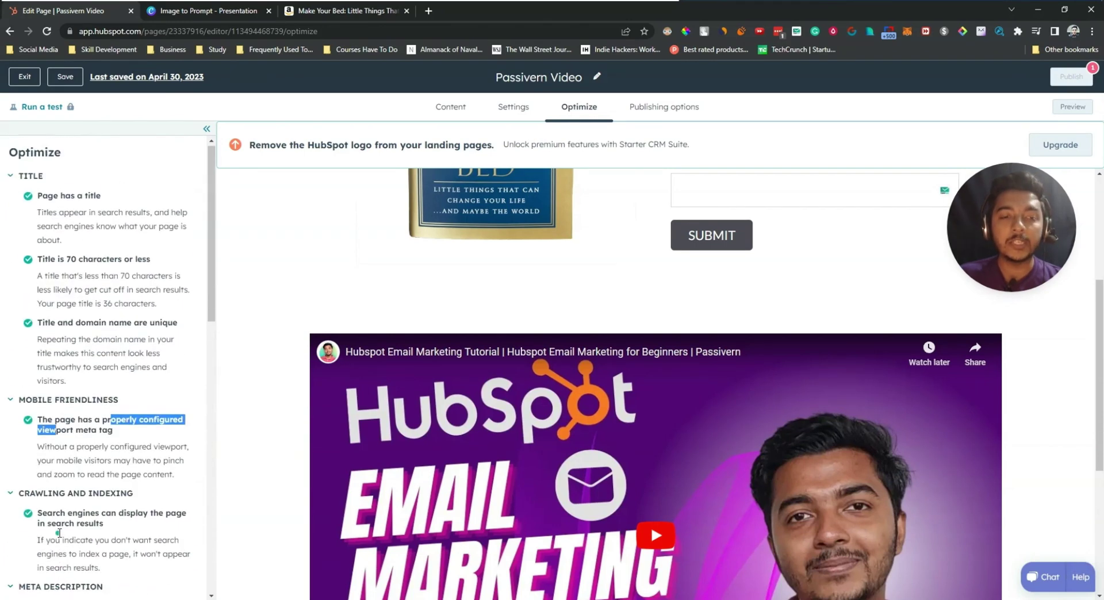
pyautogui.click(52, 343)
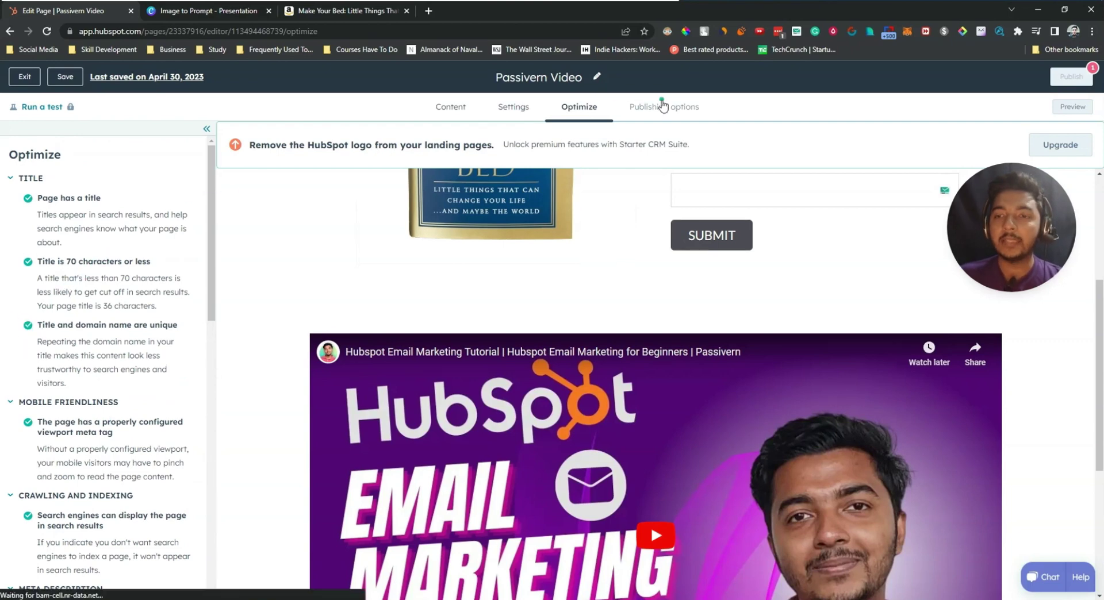
pyautogui.click(664, 108)
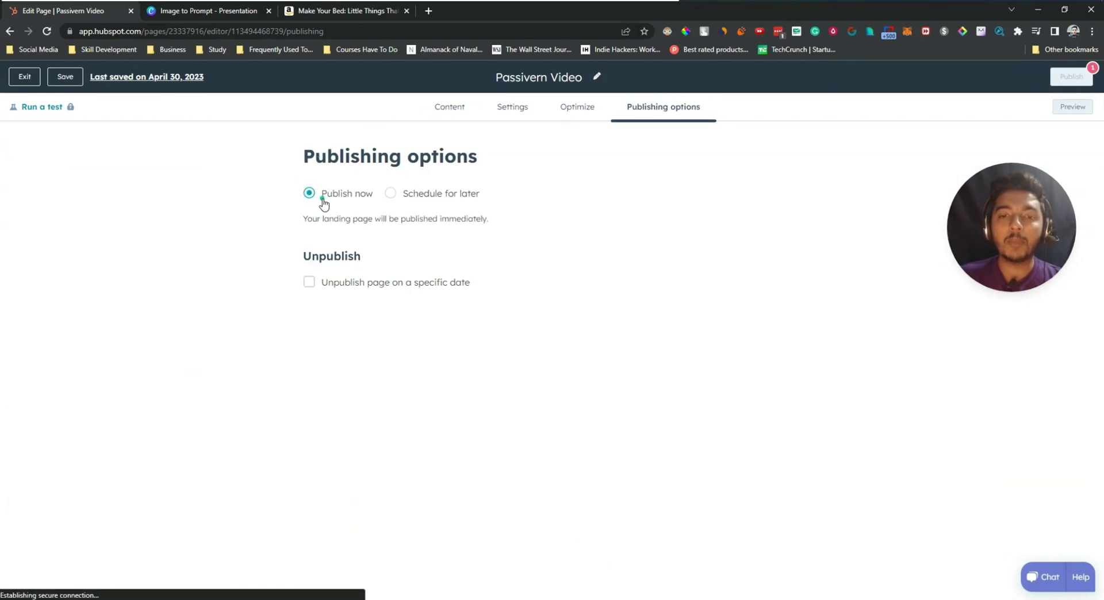
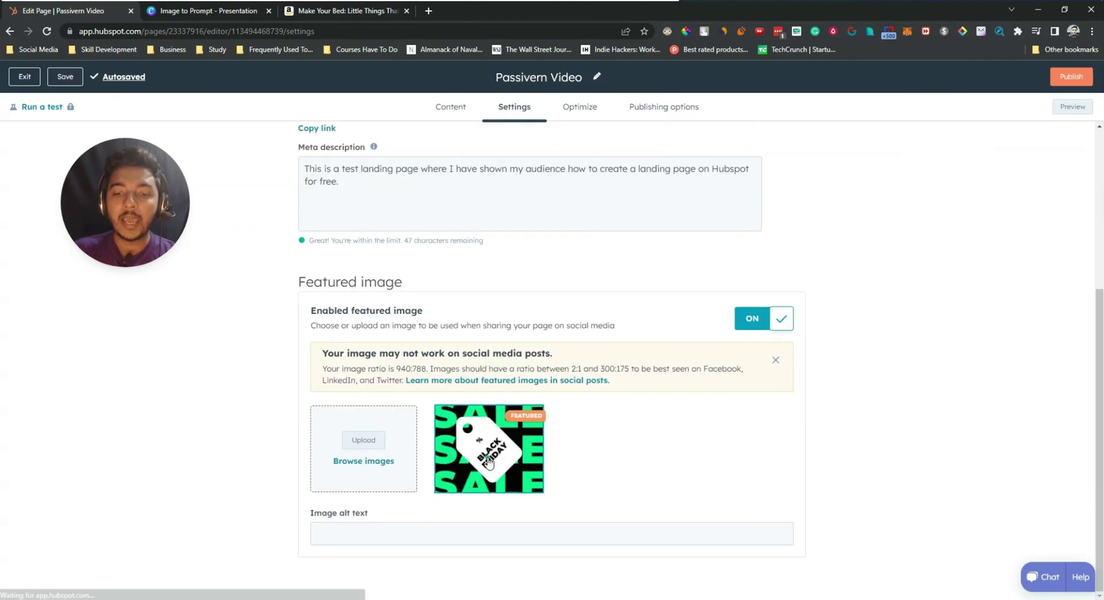
# Step: Reselect the Black Friday sale picture as the featured image and set its alt text to "Sales Passivern"
pyautogui.click(488, 466)
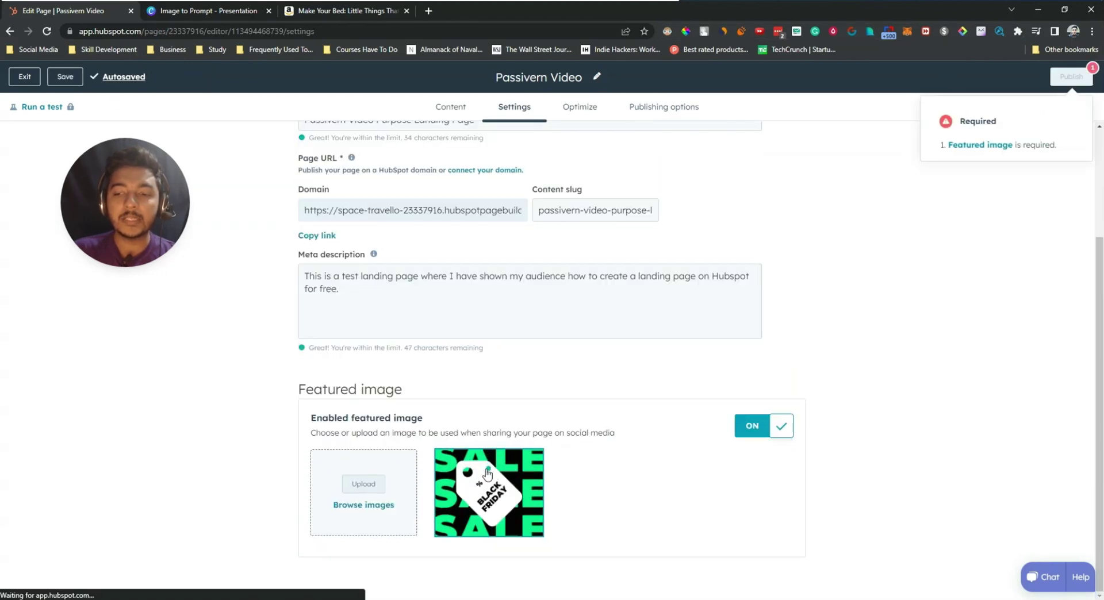
pyautogui.click(491, 503)
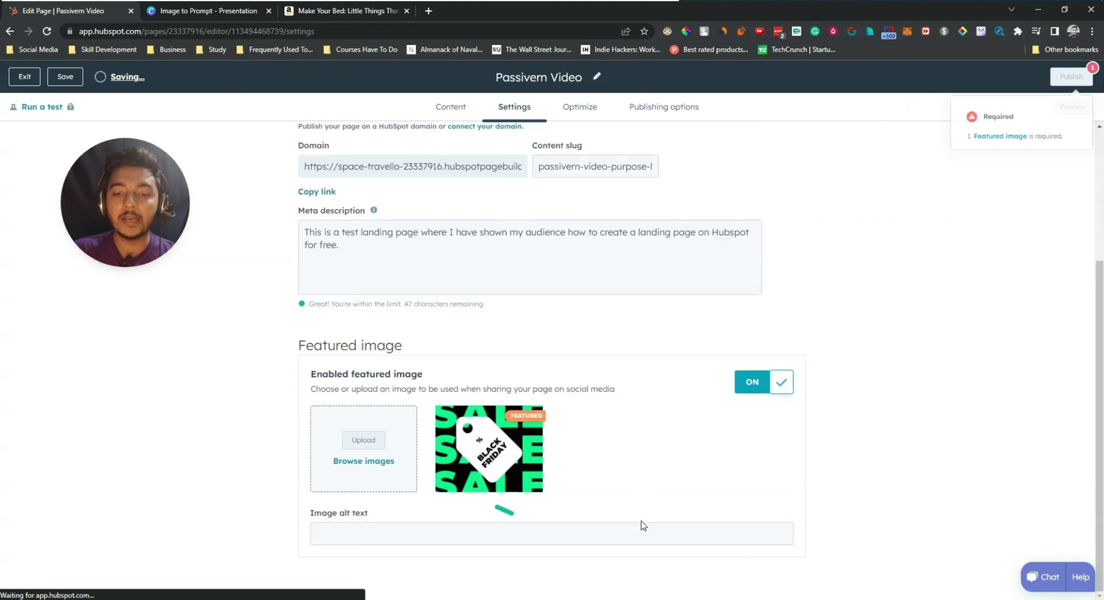
pyautogui.click(513, 471)
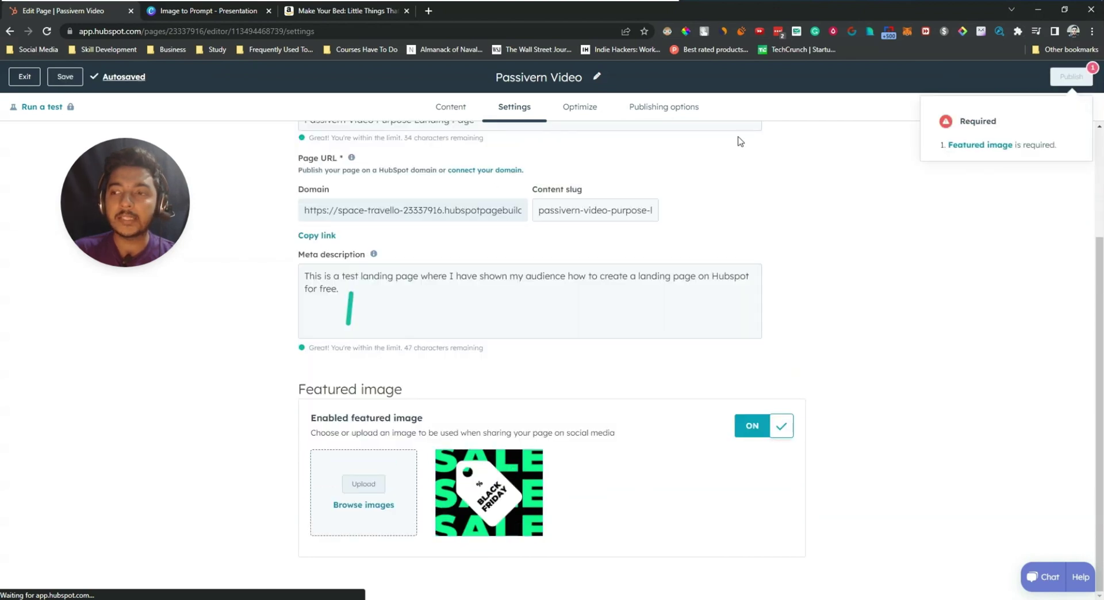
pyautogui.click(482, 490)
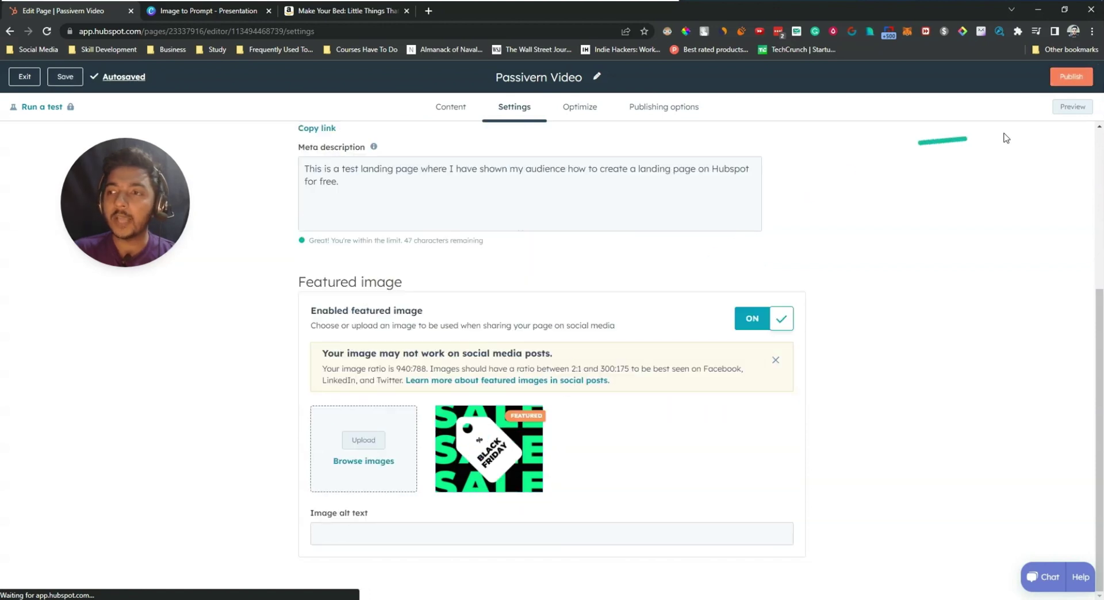
pyautogui.click(354, 535)
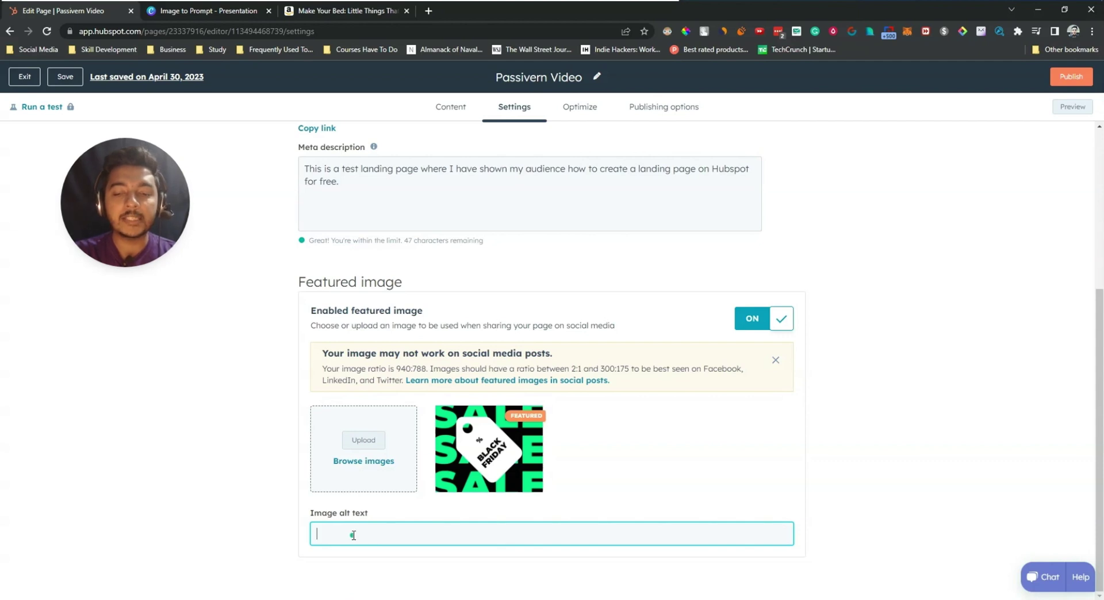
pyautogui.write('Sales Passivern')
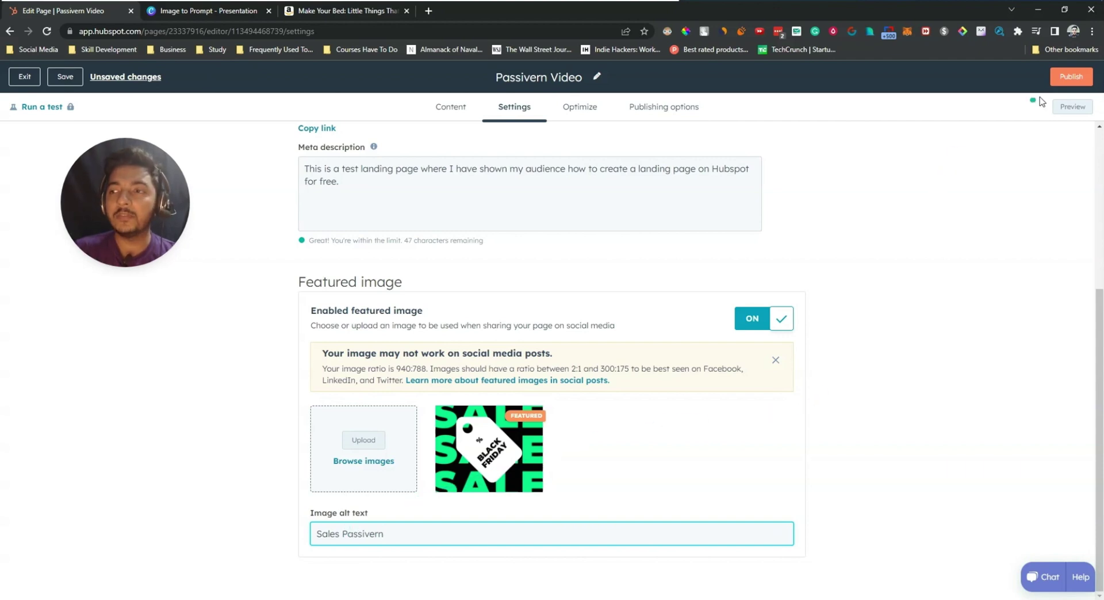
# Step: Publish the Passivern Video landing page immediately, without continuing to edit
pyautogui.click(1061, 80)
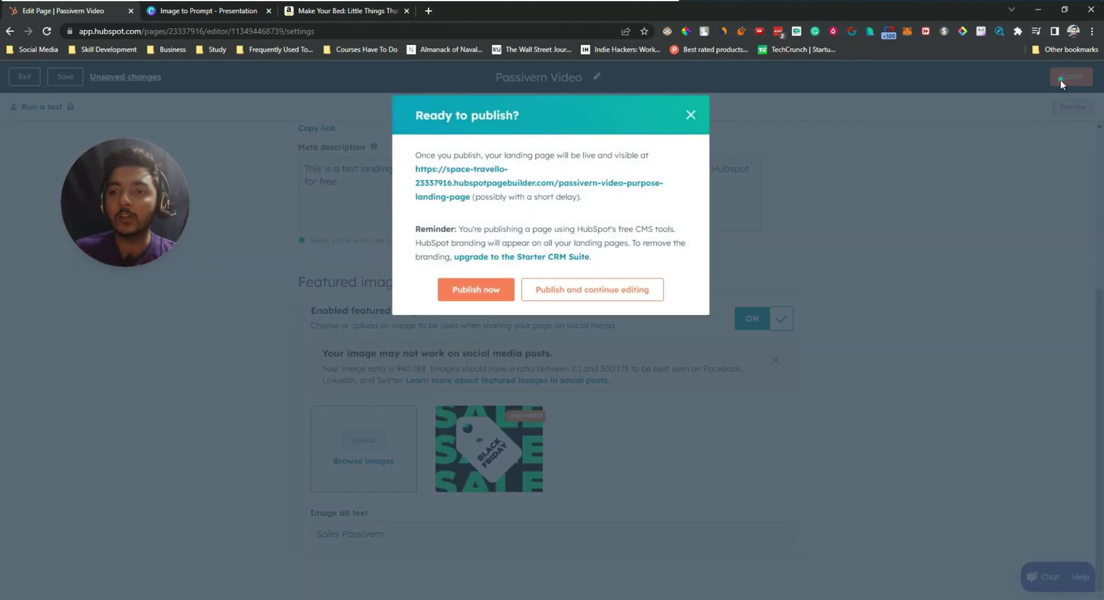
pyautogui.click(474, 299)
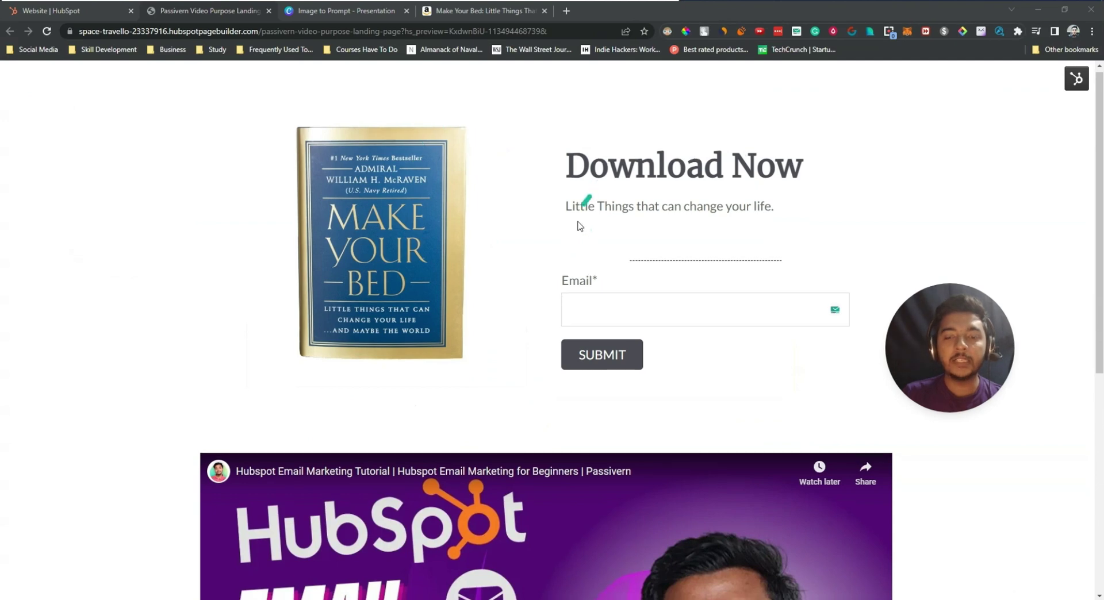
# Step: Examine the live landing page, including the book cover, Download Now text, email form and embedded video
pyautogui.scroll(-5, 572, 275)
pyautogui.scroll(-2, 571, 299)
pyautogui.scroll(7, 546, 304)
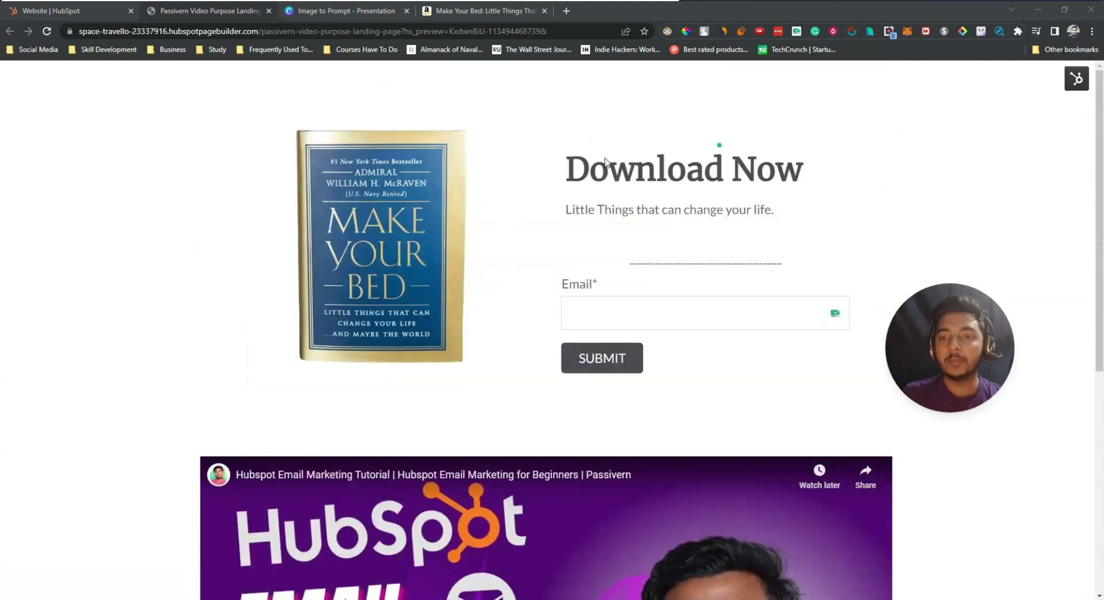
pyautogui.moveTo(567, 167); pyautogui.dragTo(788, 200)
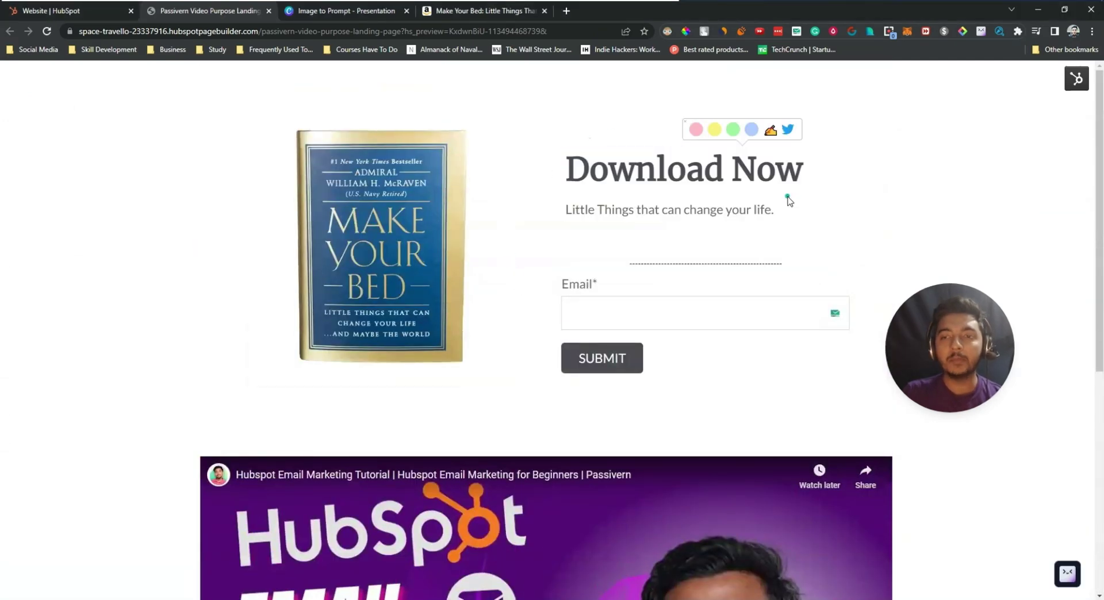
pyautogui.click(539, 155)
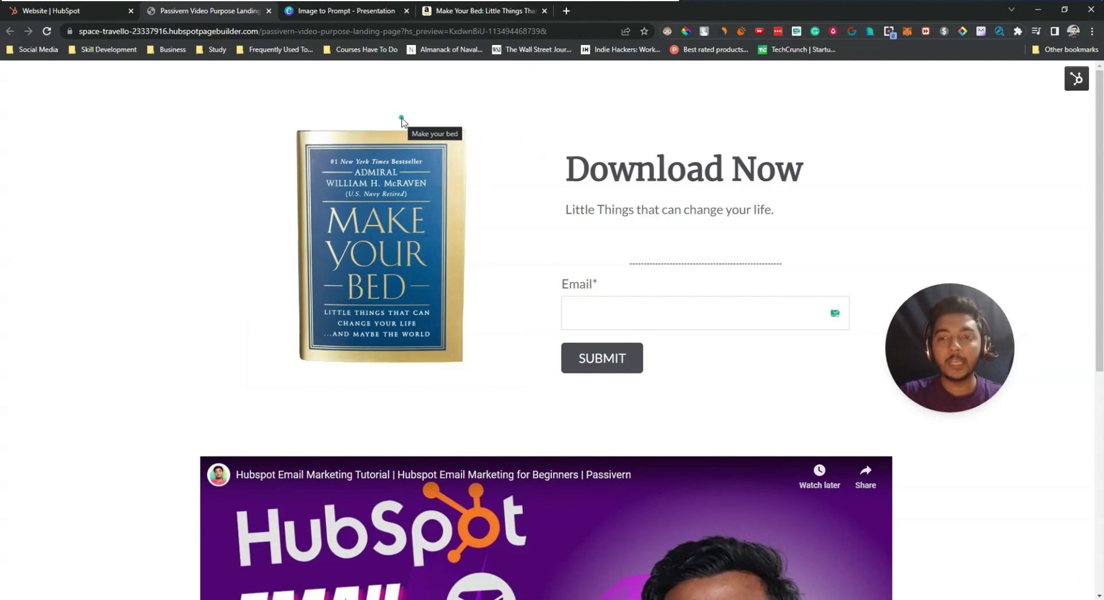
pyautogui.scroll(-4, 404, 215)
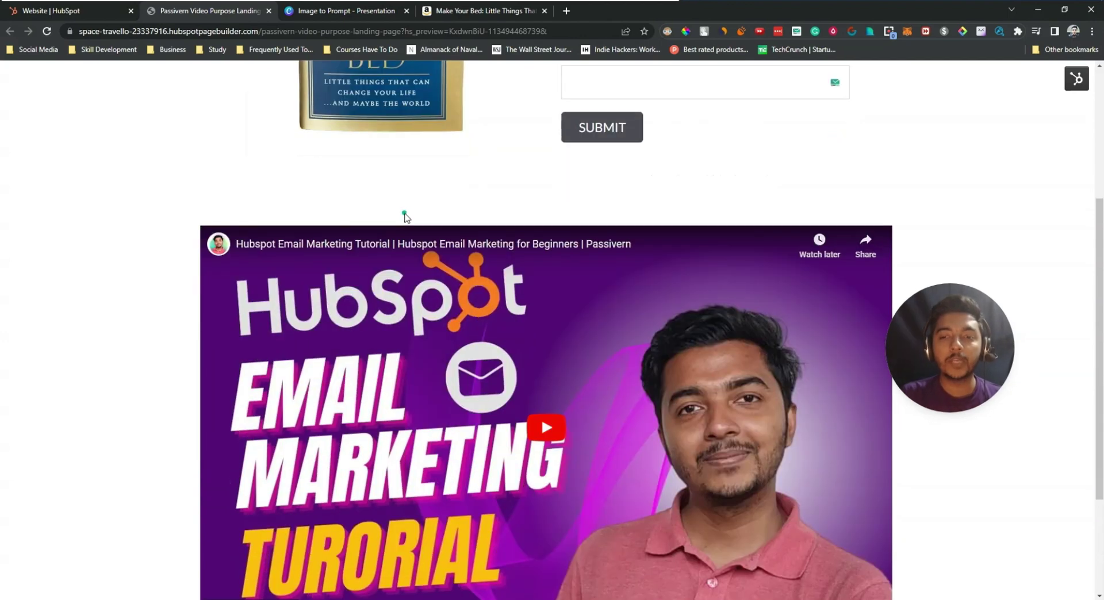
pyautogui.scroll(4, 406, 217)
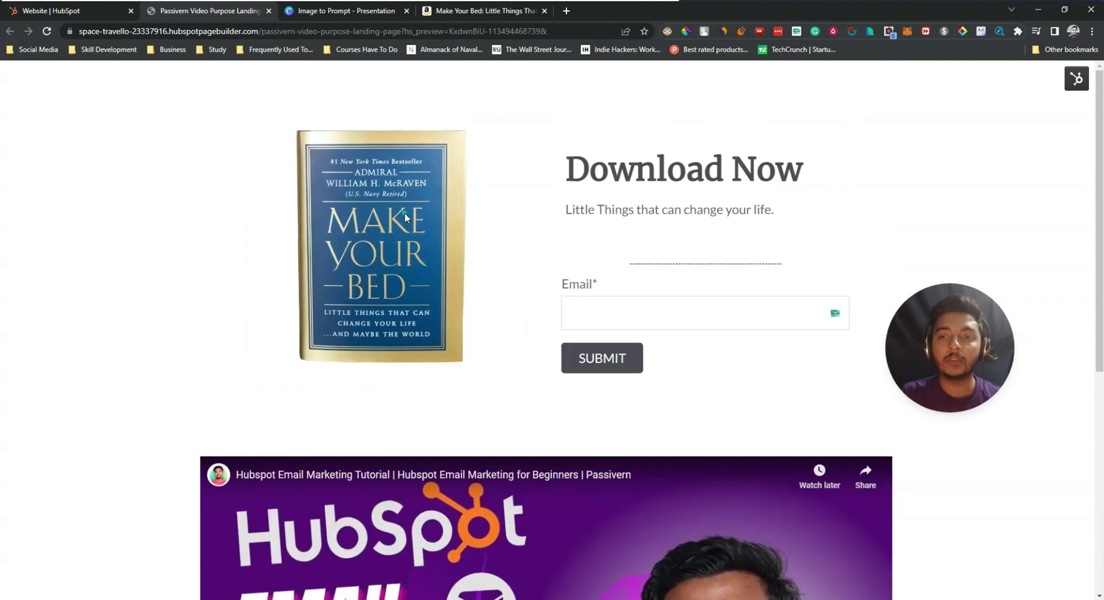
# Step: Fill in the landing page form with a test email address and submit it
pyautogui.click(624, 305)
pyautogui.hotkey('ctrl', 'v')
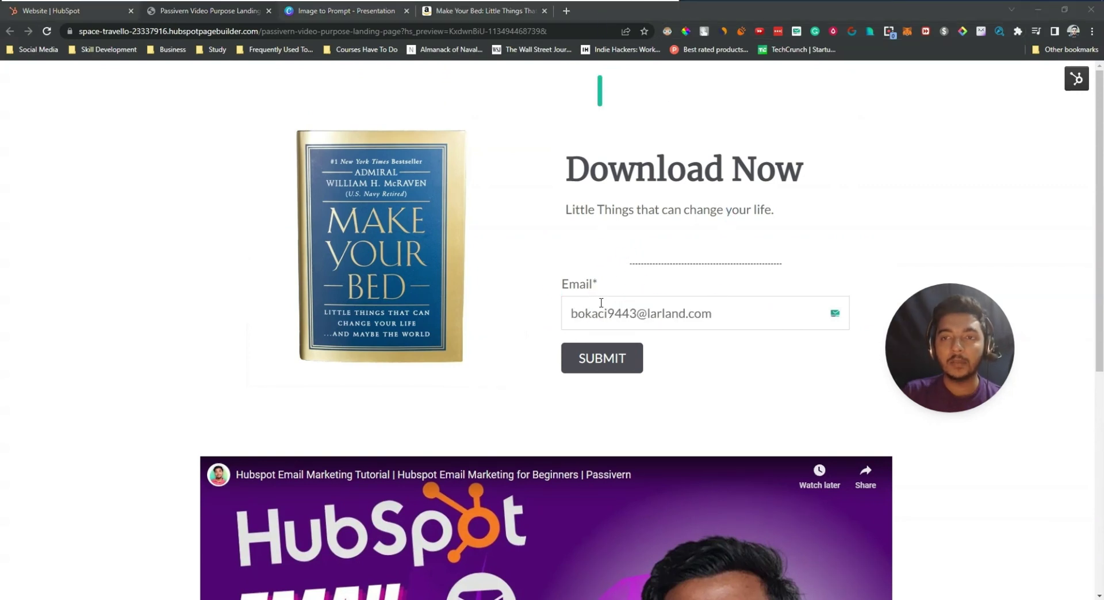
pyautogui.click(615, 358)
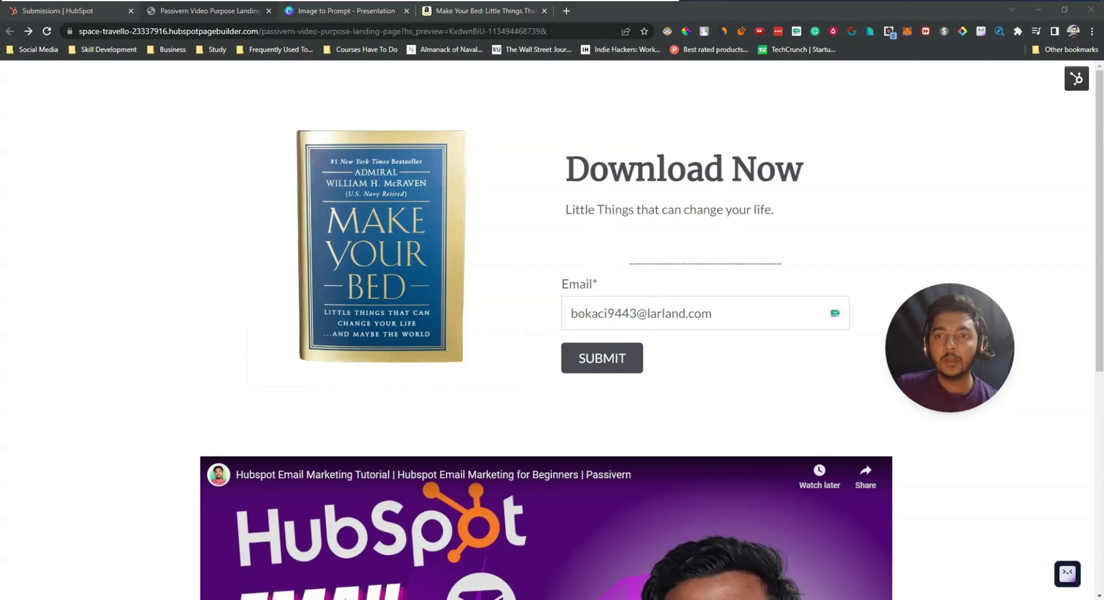
# Step: Check the Passivern Video form's submissions in HubSpot and open the list of all marketing forms
pyautogui.click(60, 11)
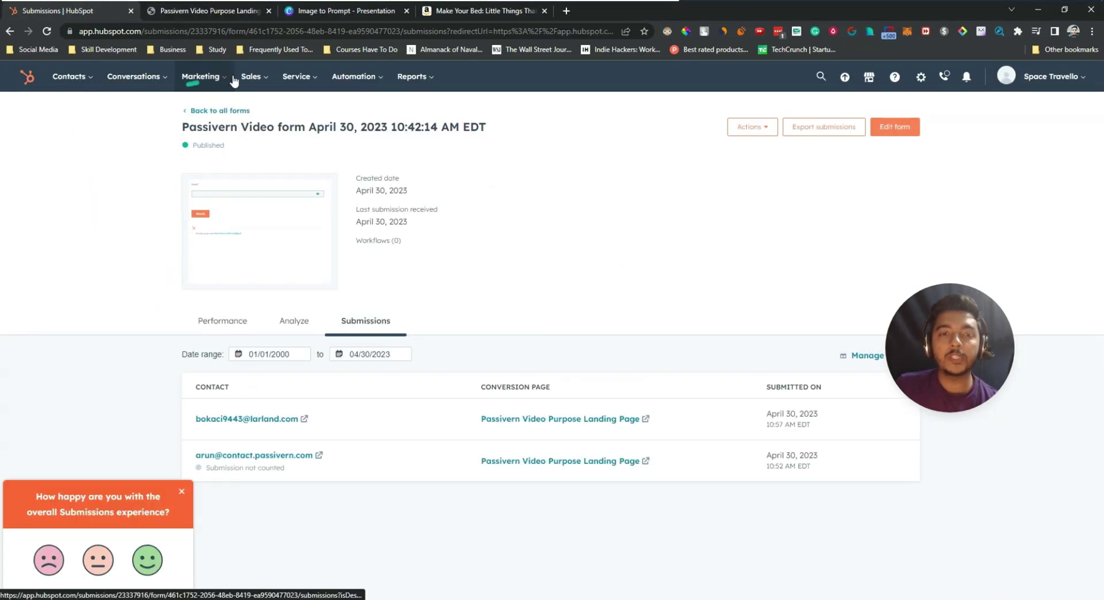
pyautogui.moveTo(212, 79)
pyautogui.click(195, 314)
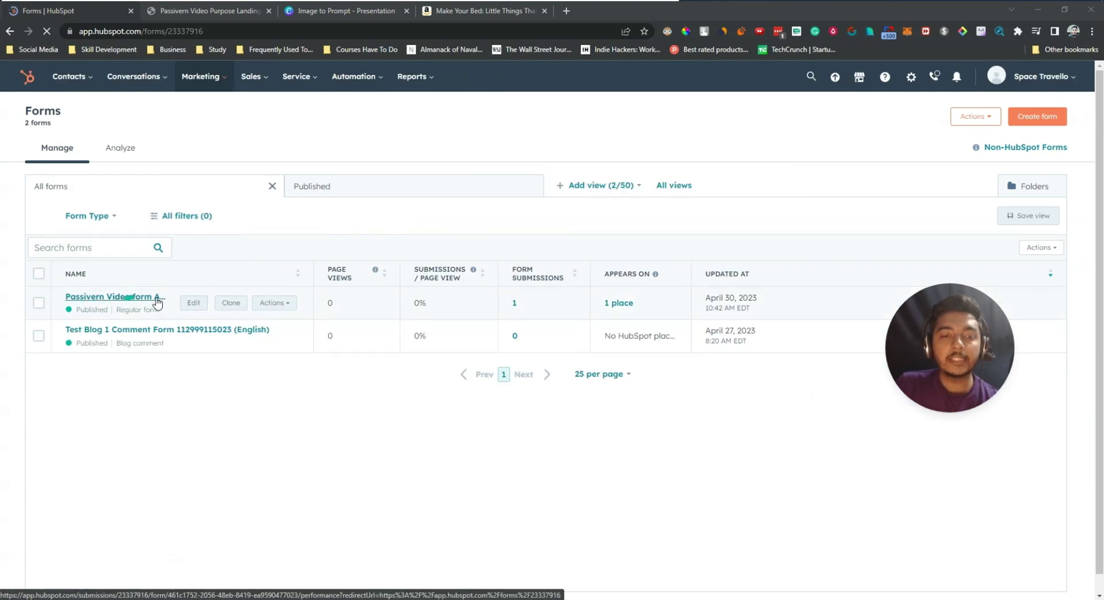
# Step: View the Passivern Video form's submissions and compare the newest contact's email with the address entered on the landing page
pyautogui.click(270, 305)
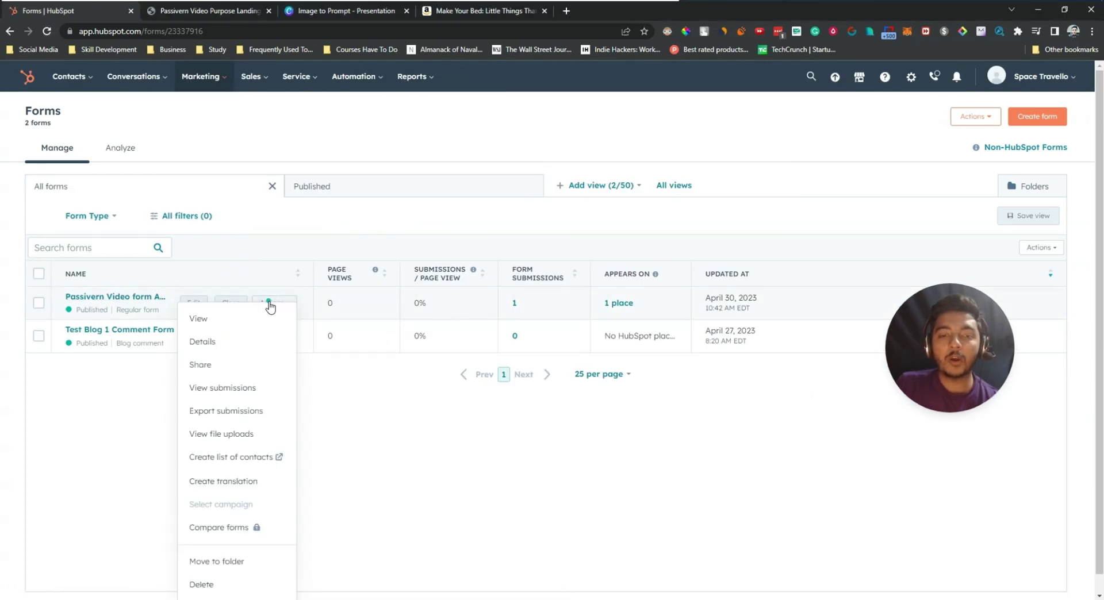
pyautogui.click(213, 395)
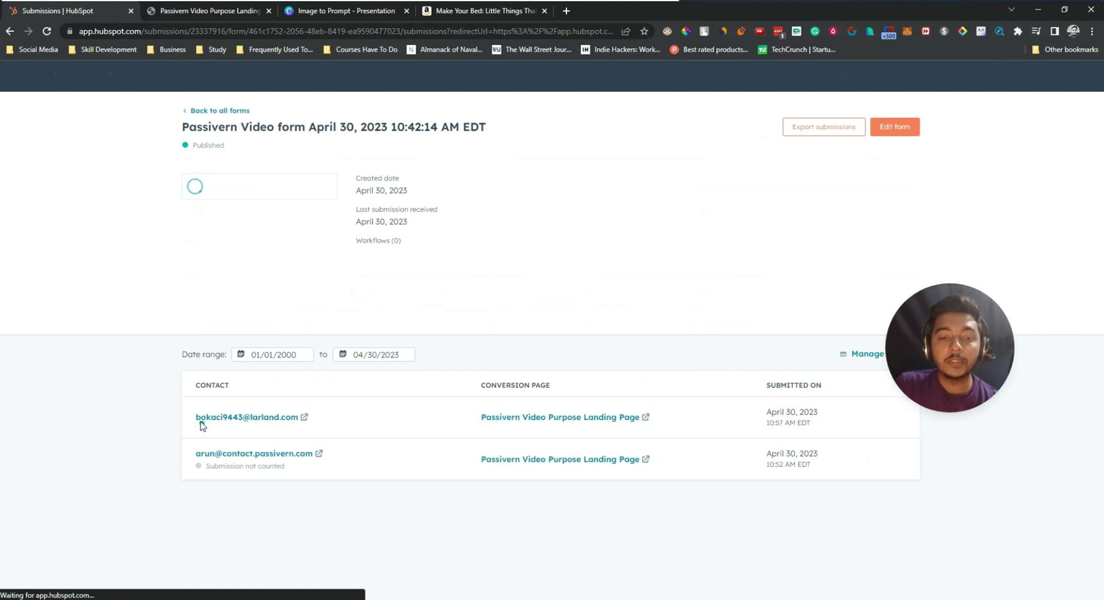
pyautogui.click(240, 424)
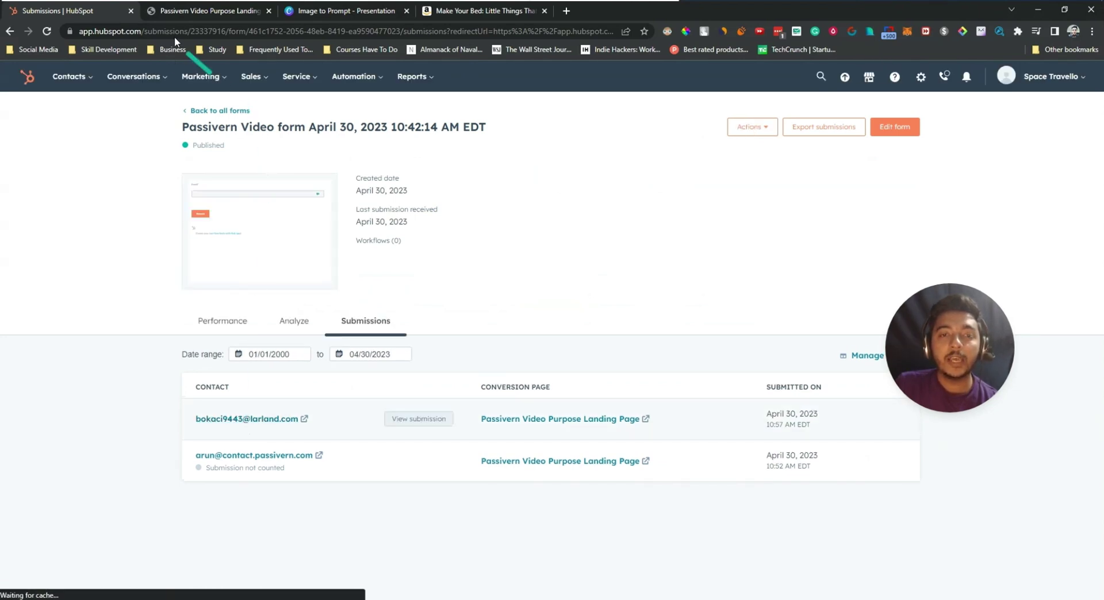
pyautogui.click(175, 16)
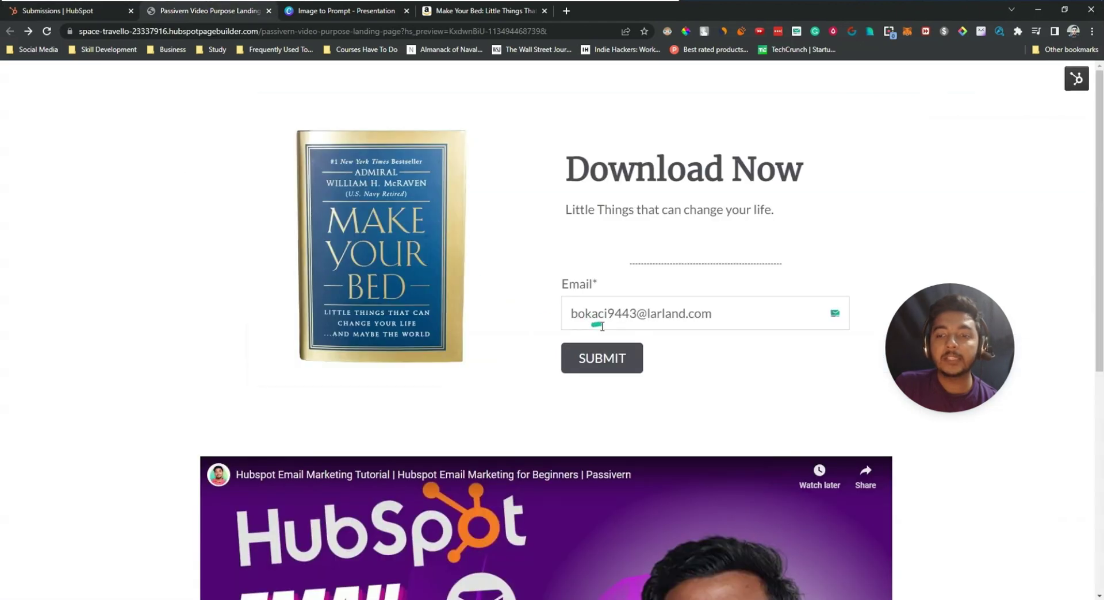
pyautogui.click(59, 13)
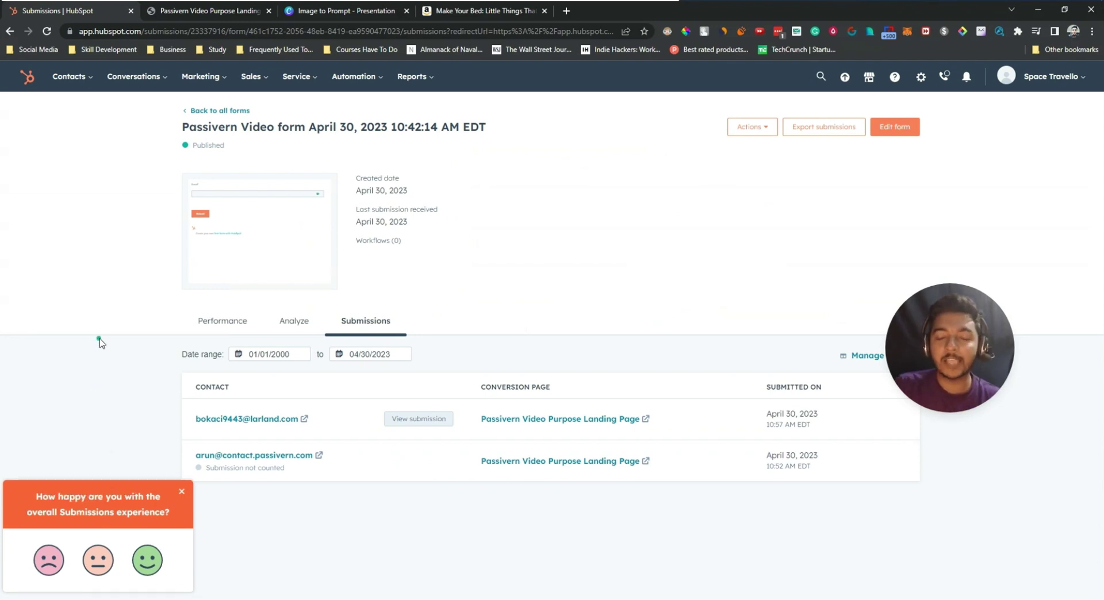
# Step: Open the HubSpot home page and review the live landing page from the book cover down to the social icons
pyautogui.click(31, 86)
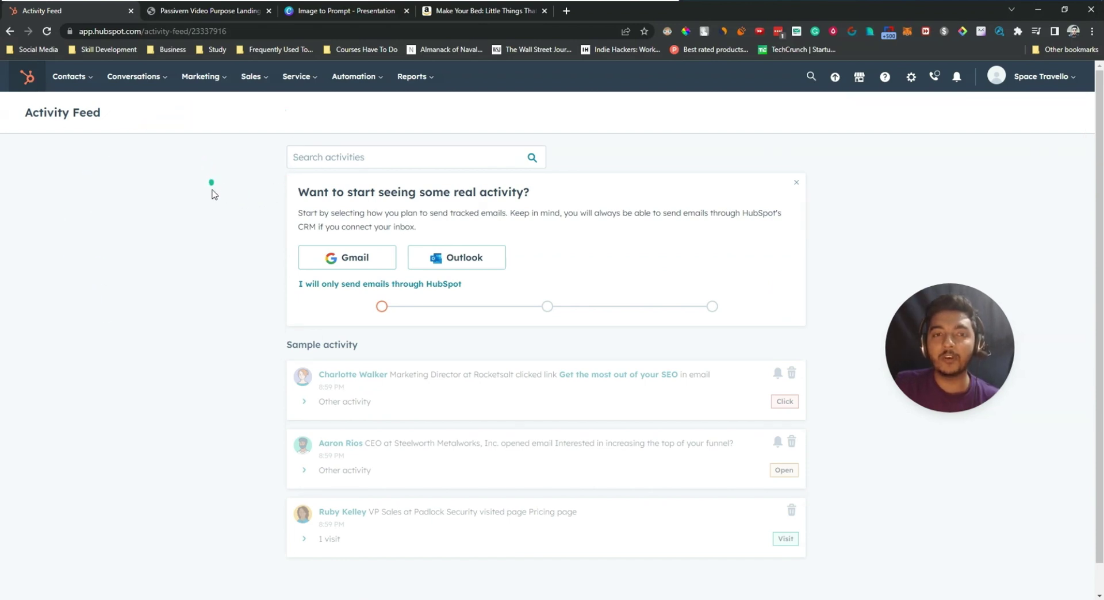
pyautogui.click(190, 12)
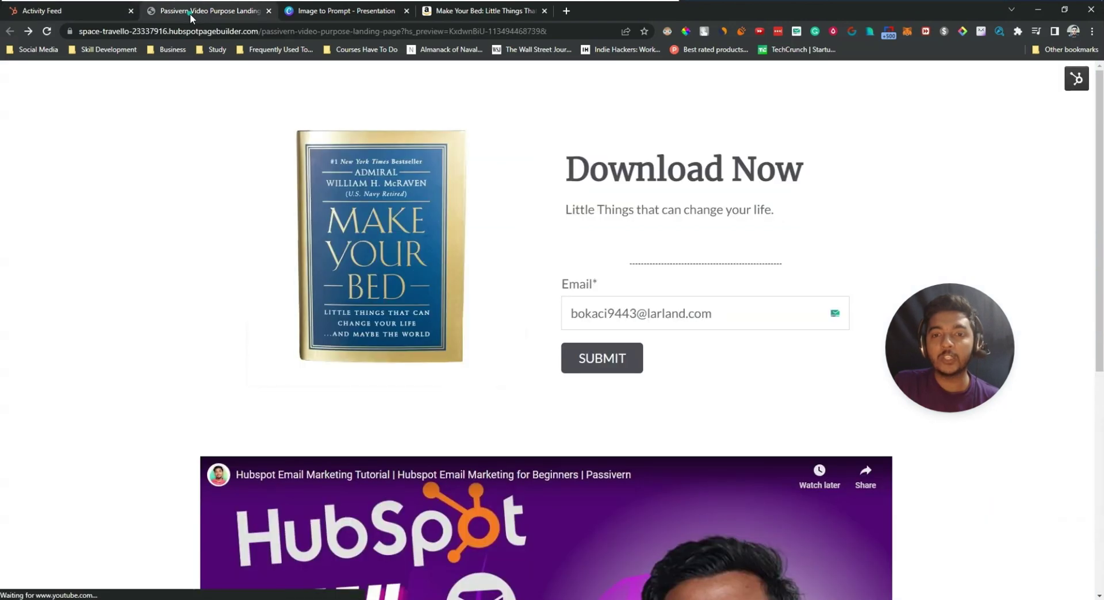
pyautogui.scroll(-6, 189, 201)
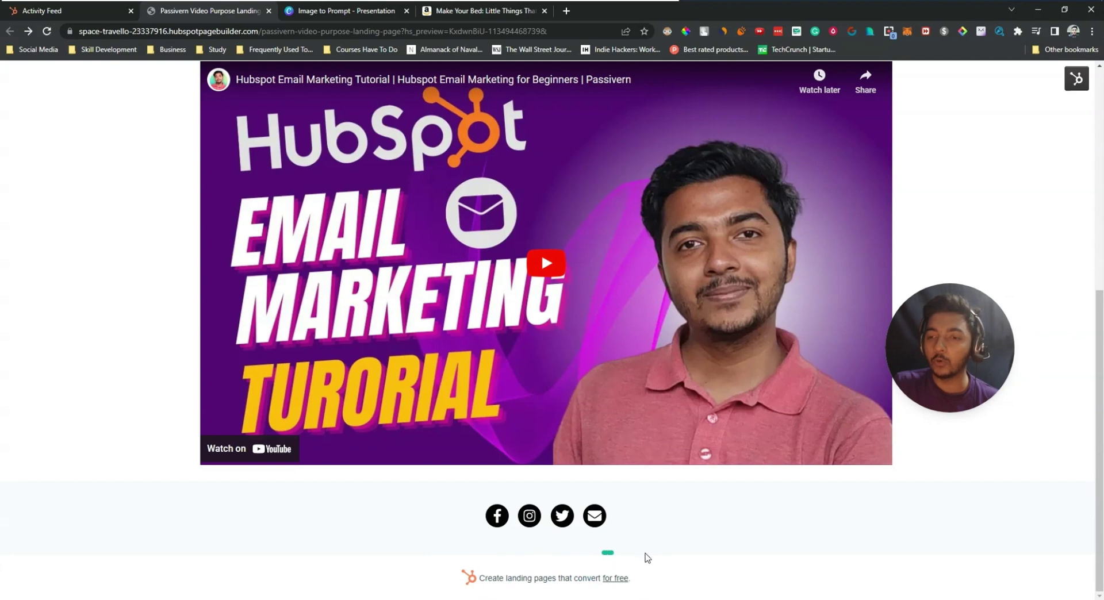
pyautogui.scroll(7, 654, 556)
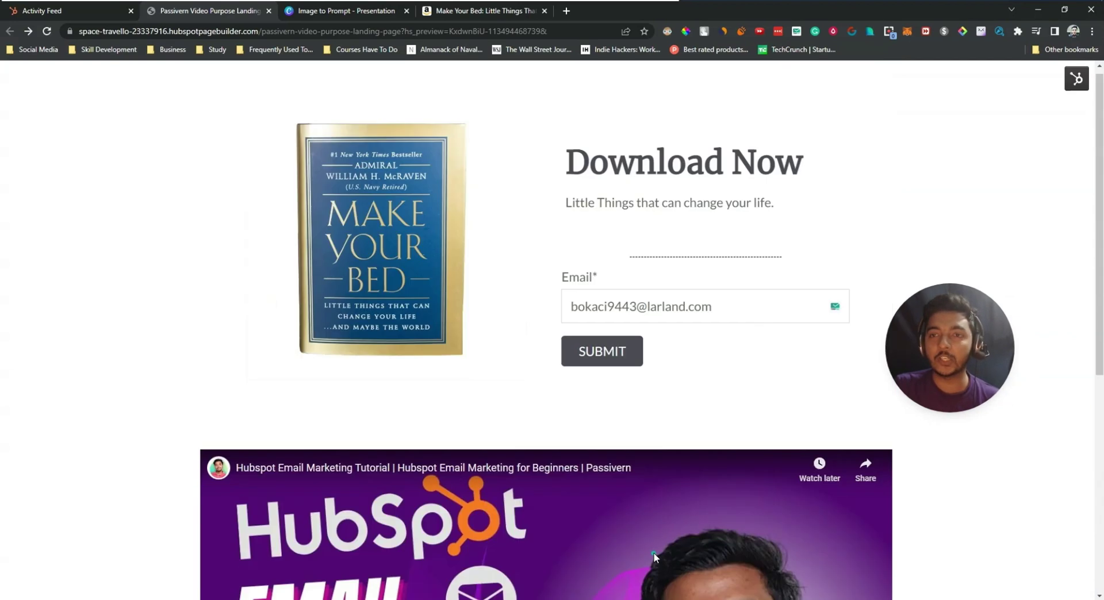
pyautogui.click(81, 18)
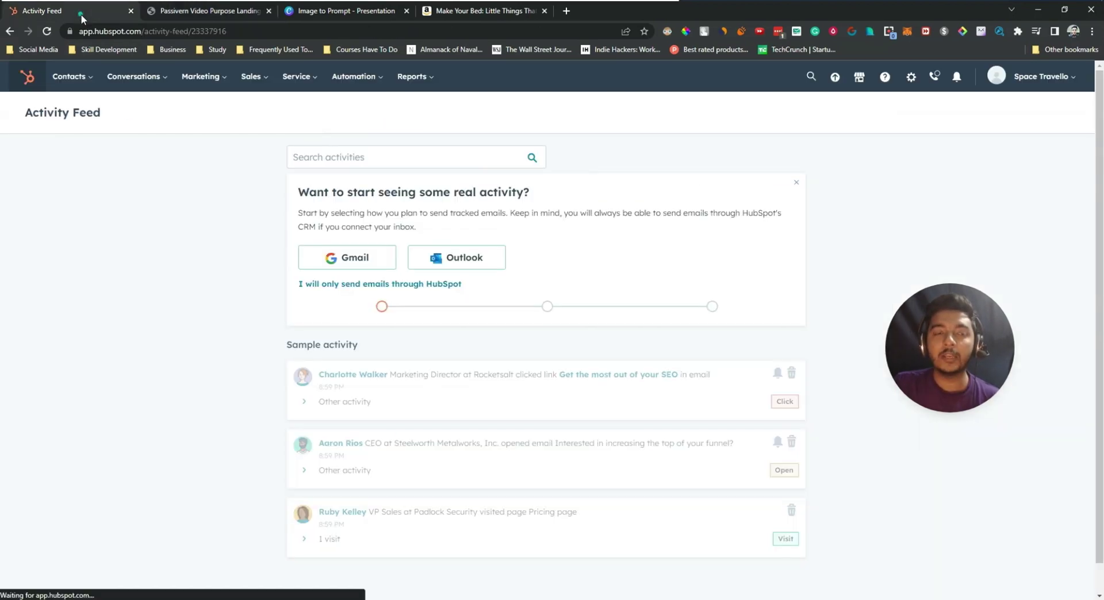